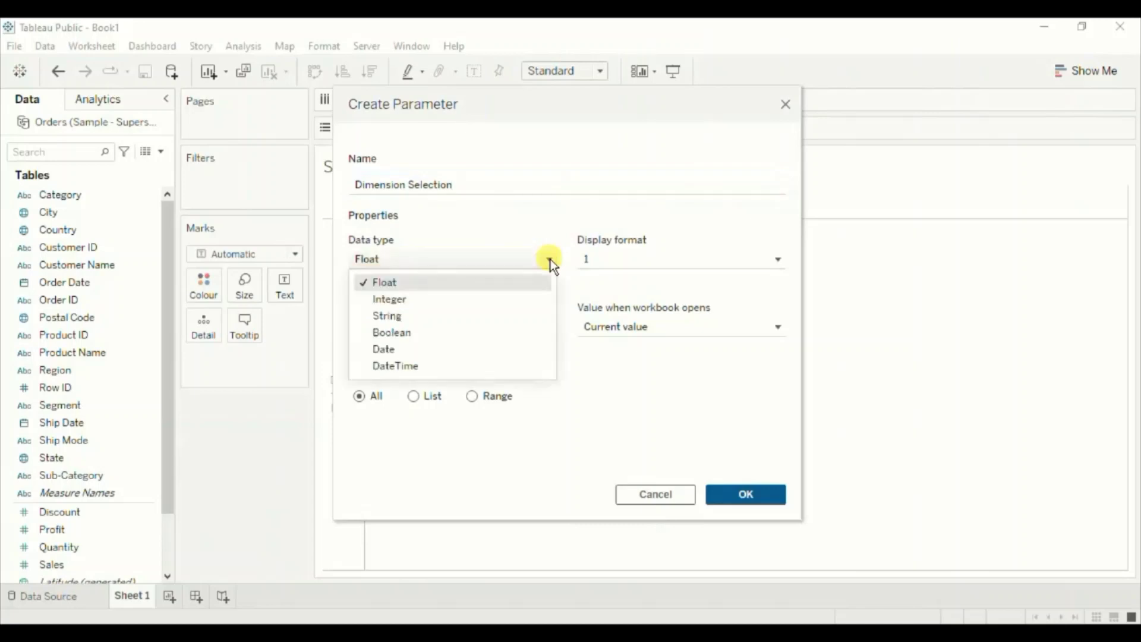
Make the parameter a String list and add Category and Region as values
click(394, 318)
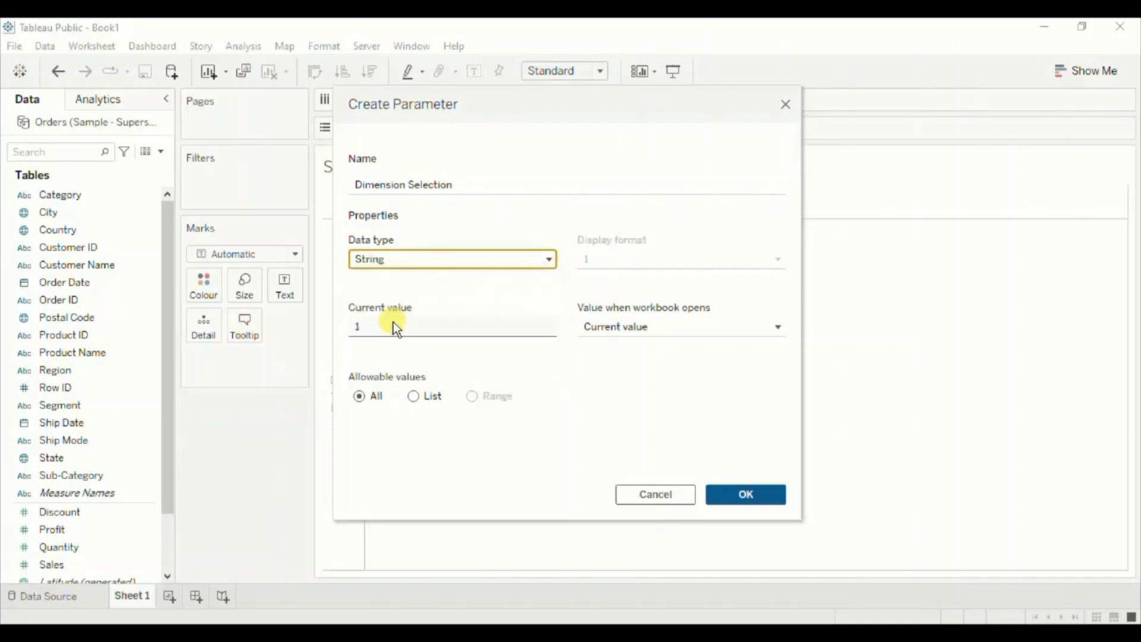
click(415, 396)
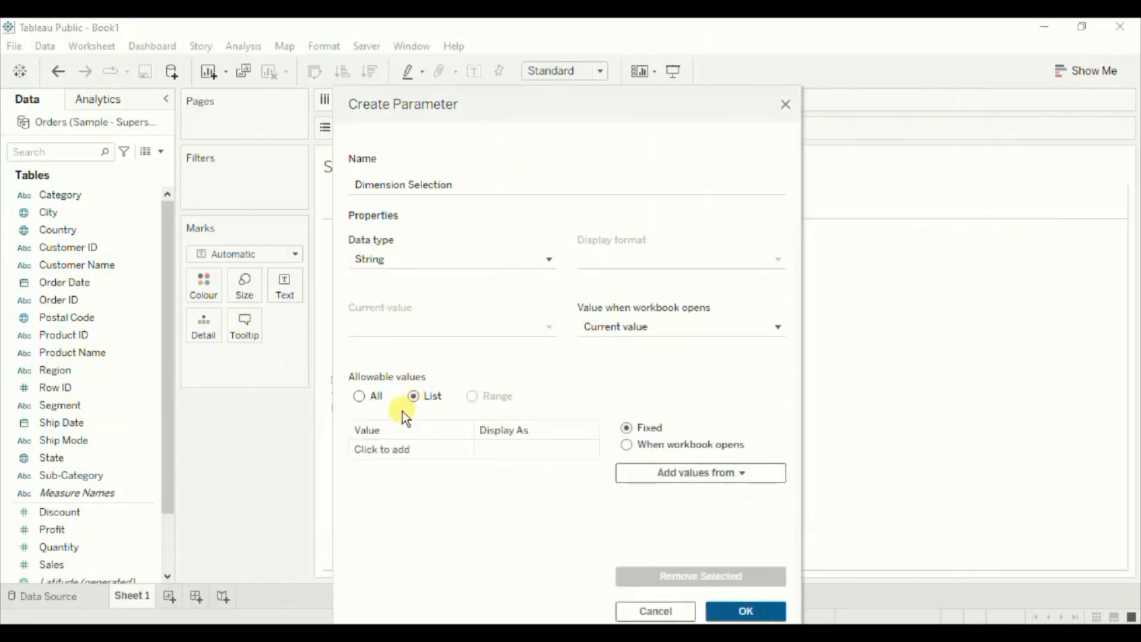
click(386, 451)
text(Cate)
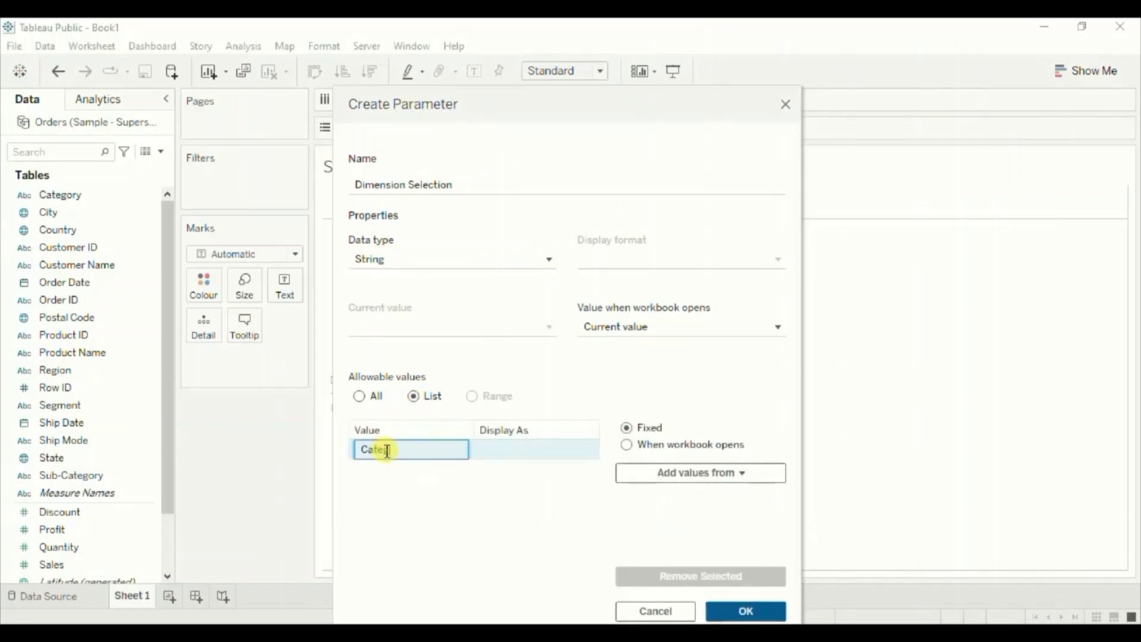
text(gory)
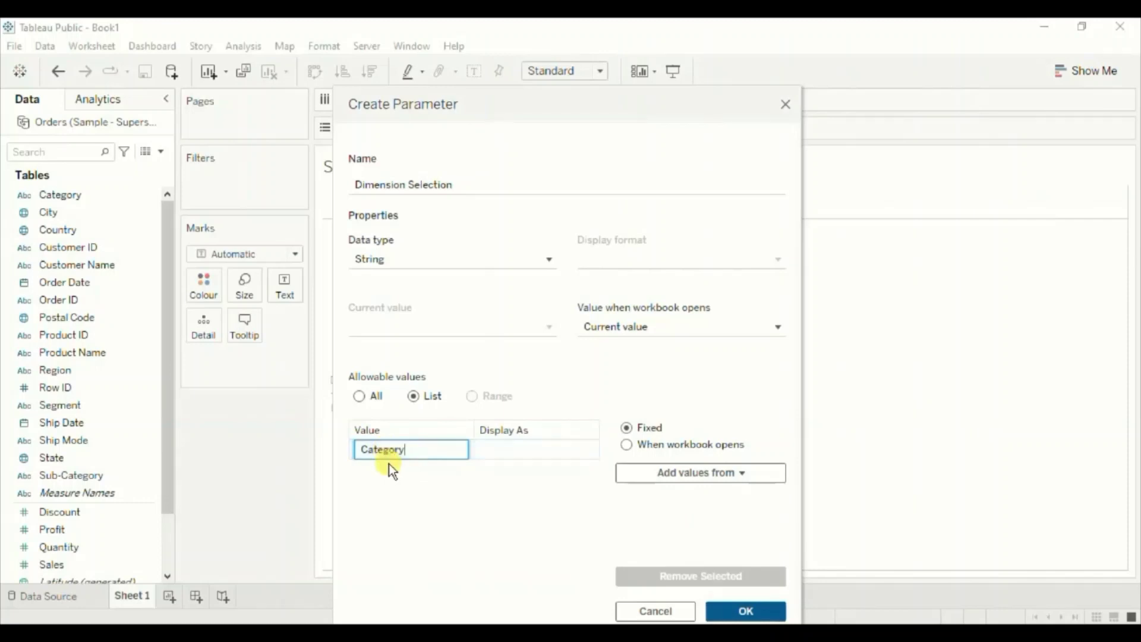
key(Return)
click(389, 467)
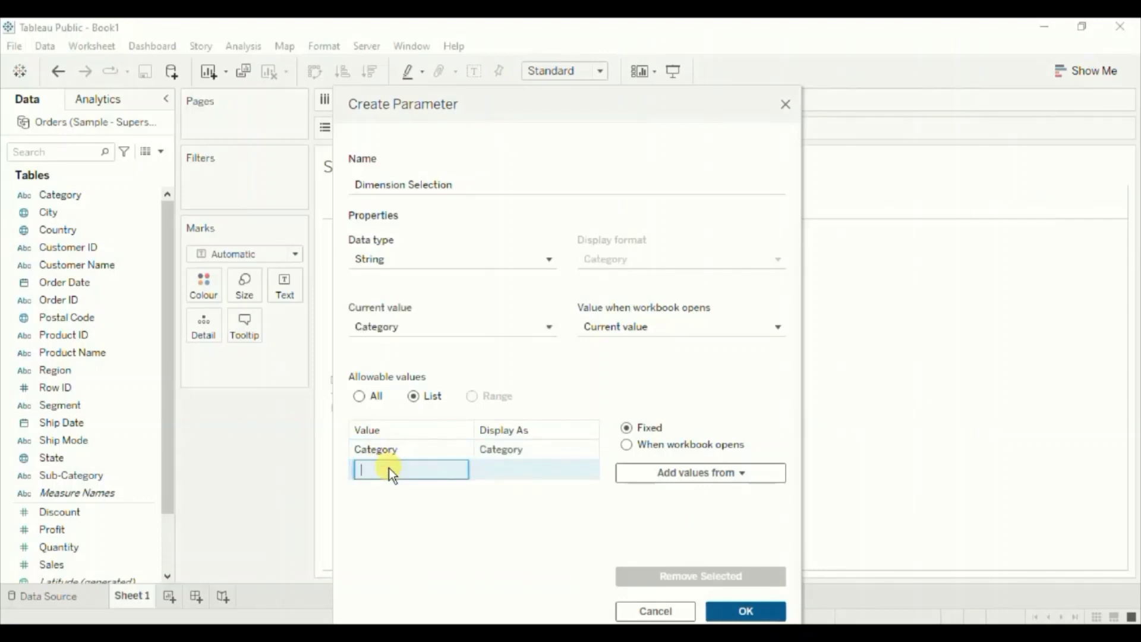
text(Region)
key(Return)
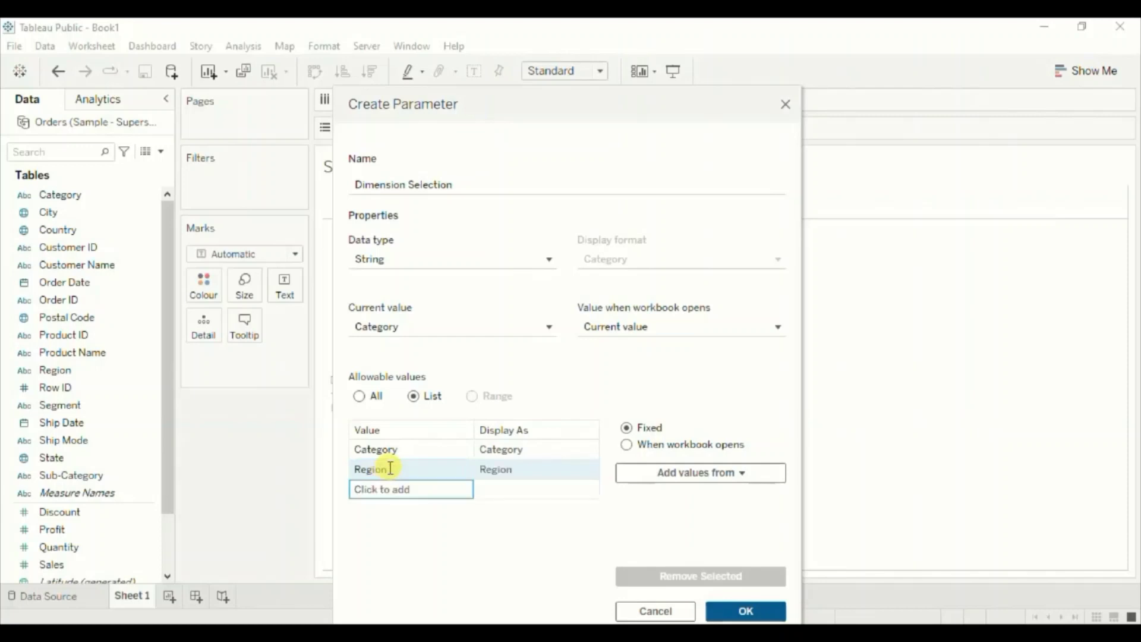
Add Segment and Sub Category as further list values and confirm the parameter
click(383, 484)
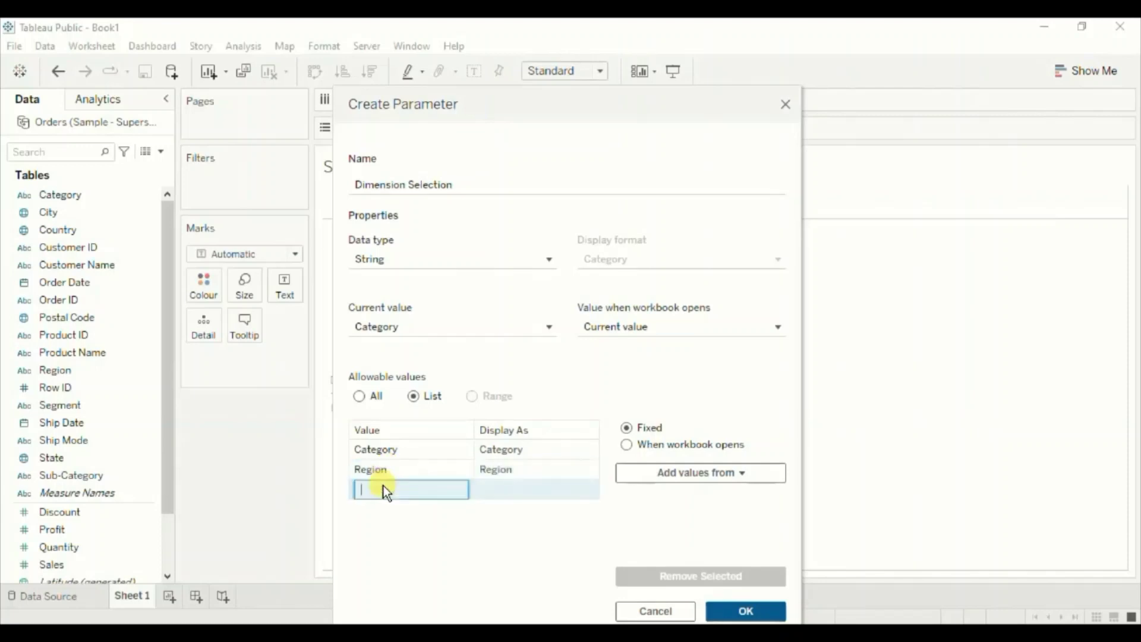
text(Segment)
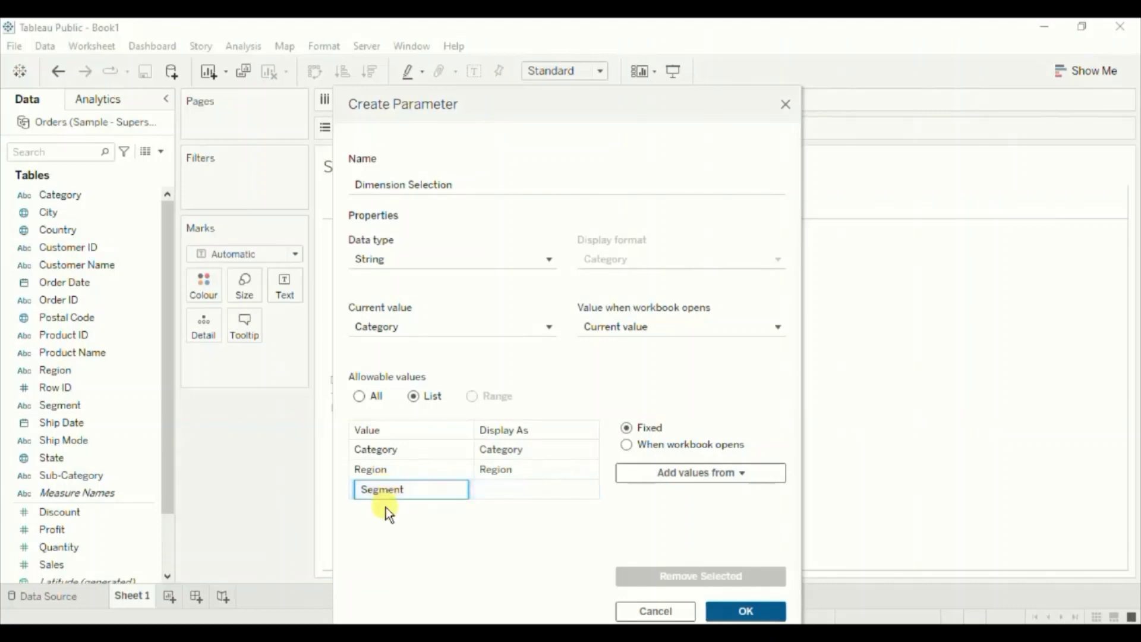
key(Return)
click(386, 510)
text(Su)
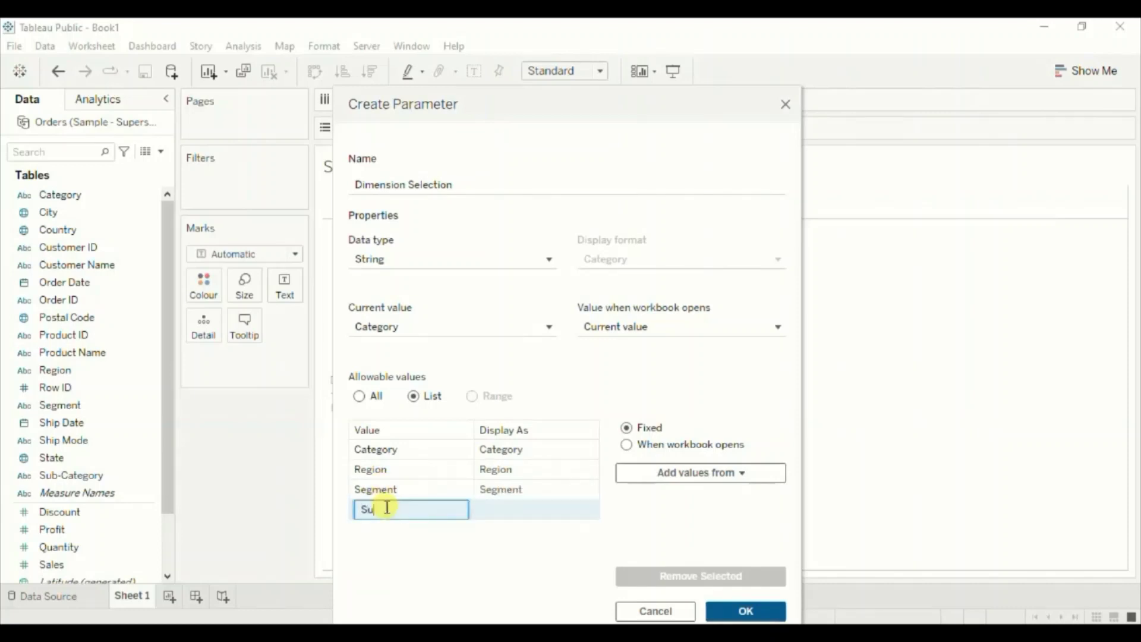
text(b Category)
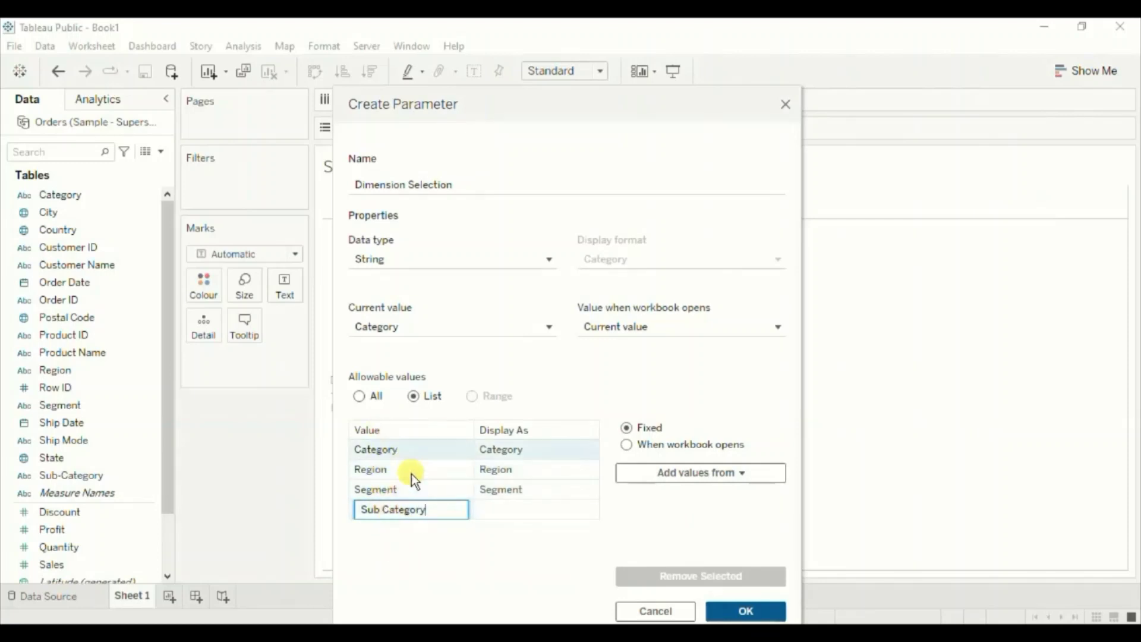
click(722, 605)
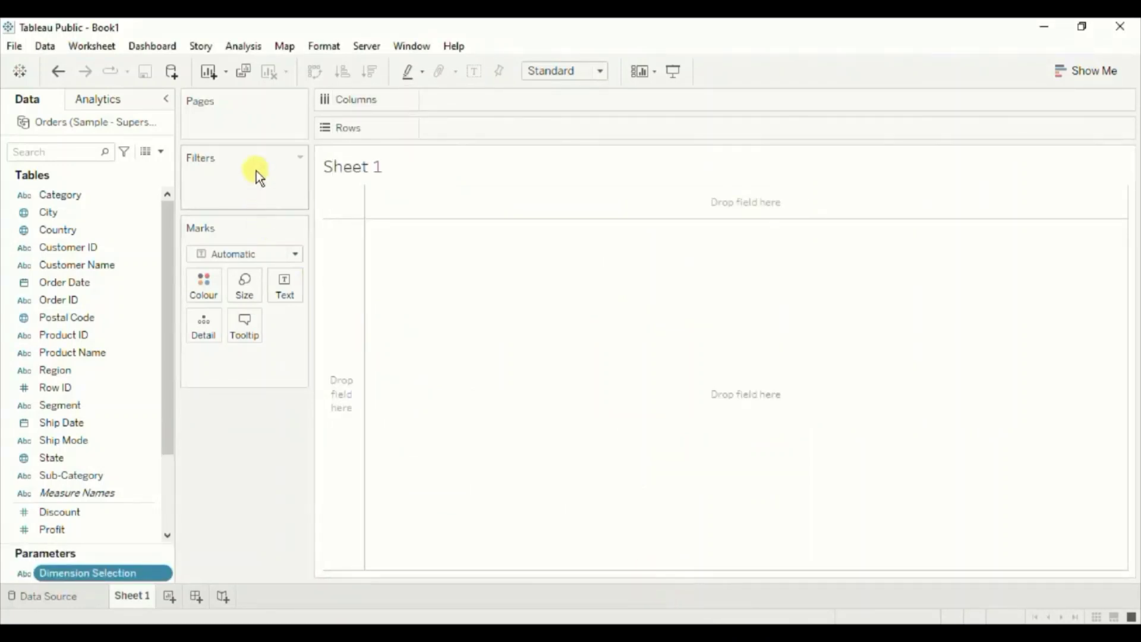
Create a new parameter from the Data pane and name it Measure Selection
click(161, 152)
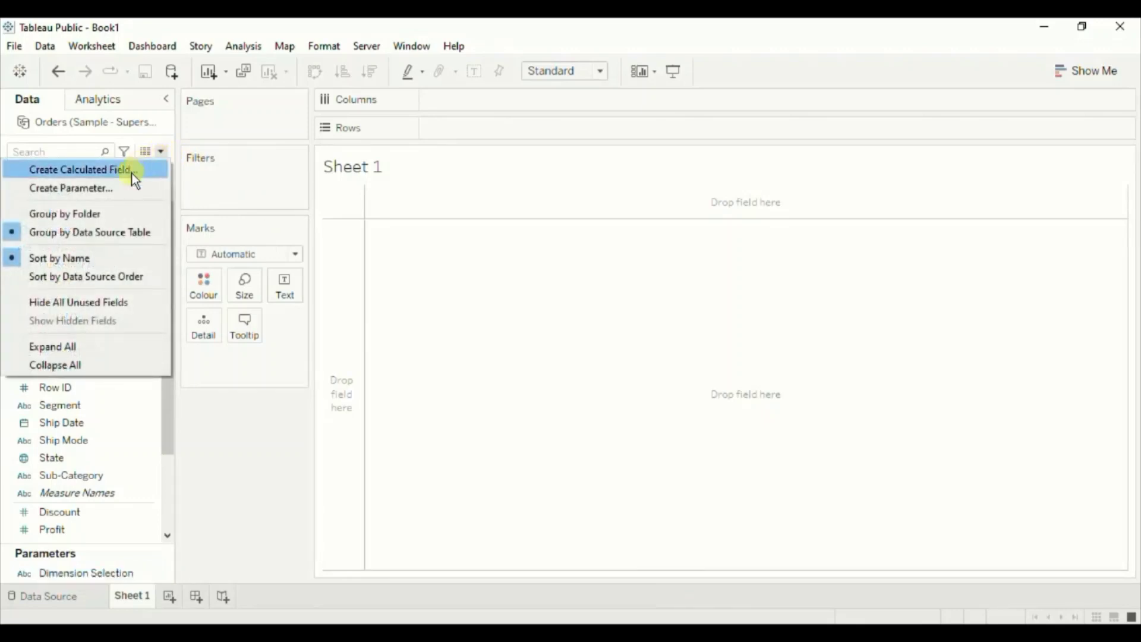
click(122, 185)
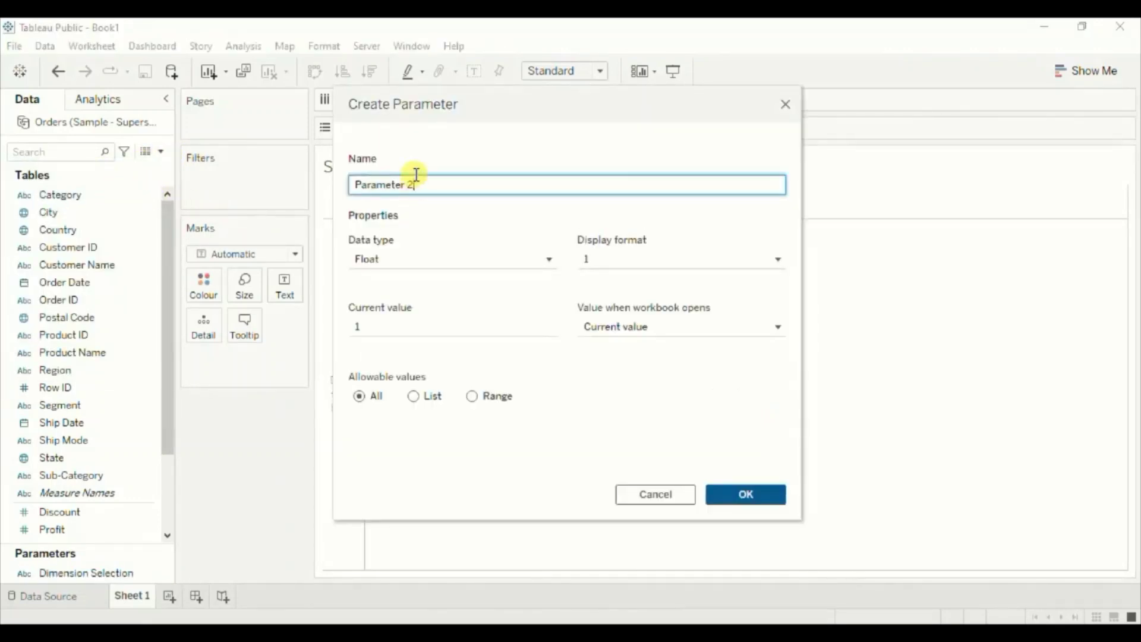
triple_click(415, 174)
text(Measure Selection)
Set the parameter to a String list with Sales as the first value
click(452, 259)
click(452, 259)
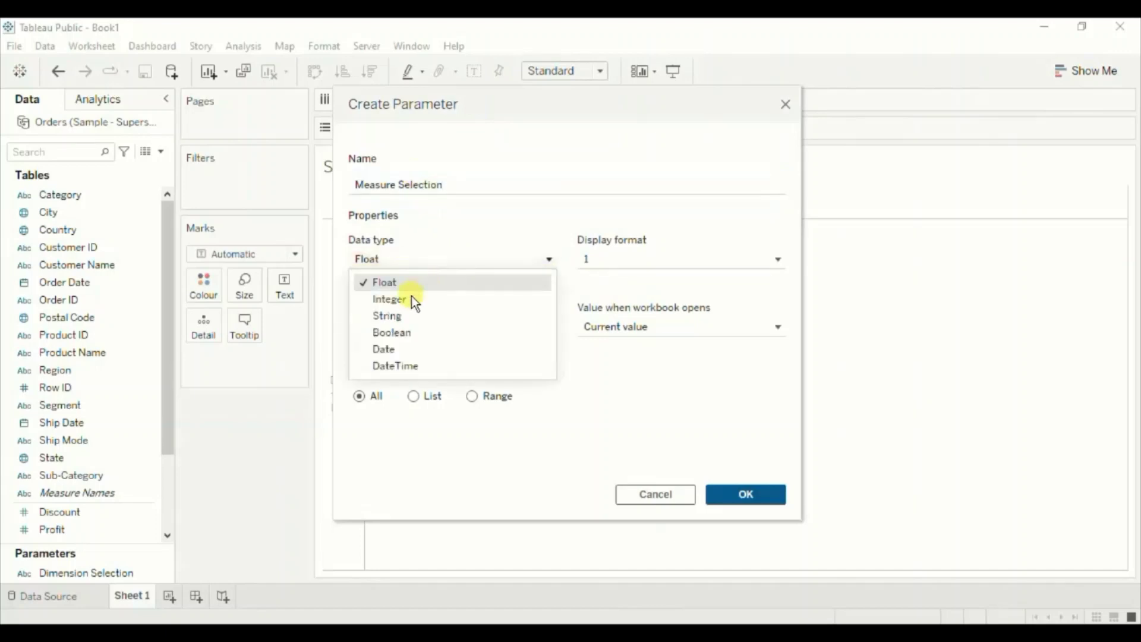
click(397, 317)
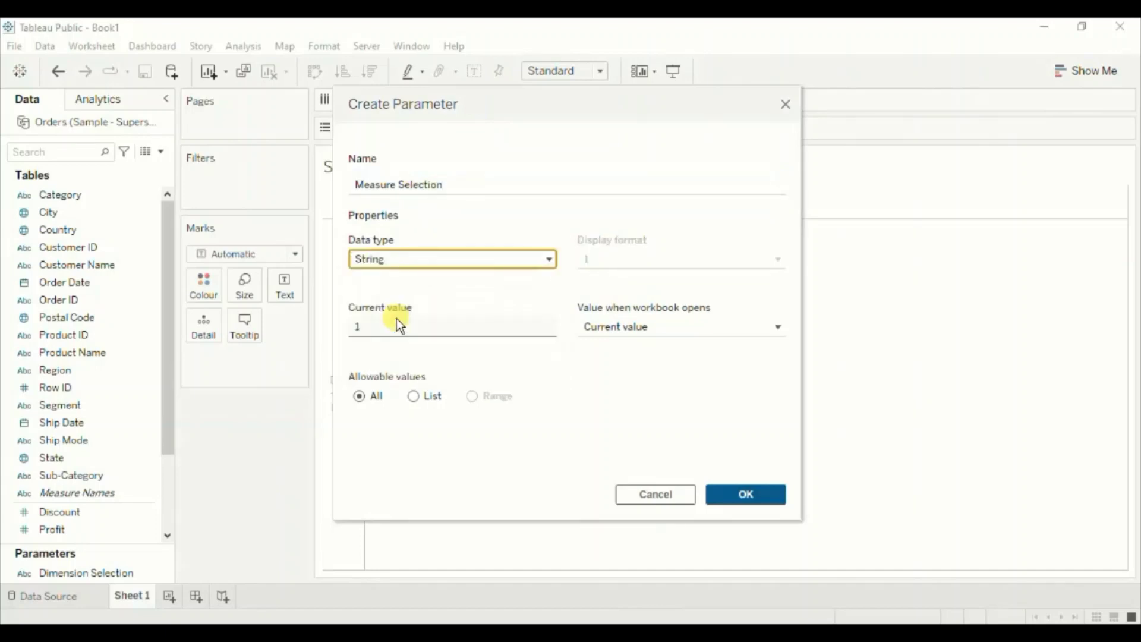
click(414, 396)
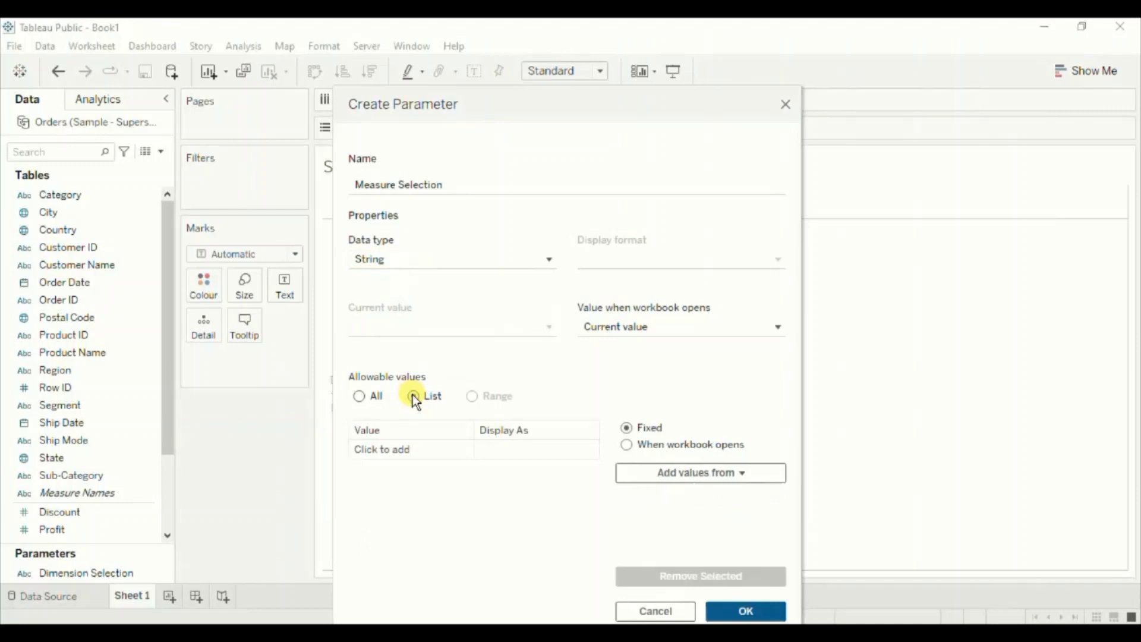
click(379, 454)
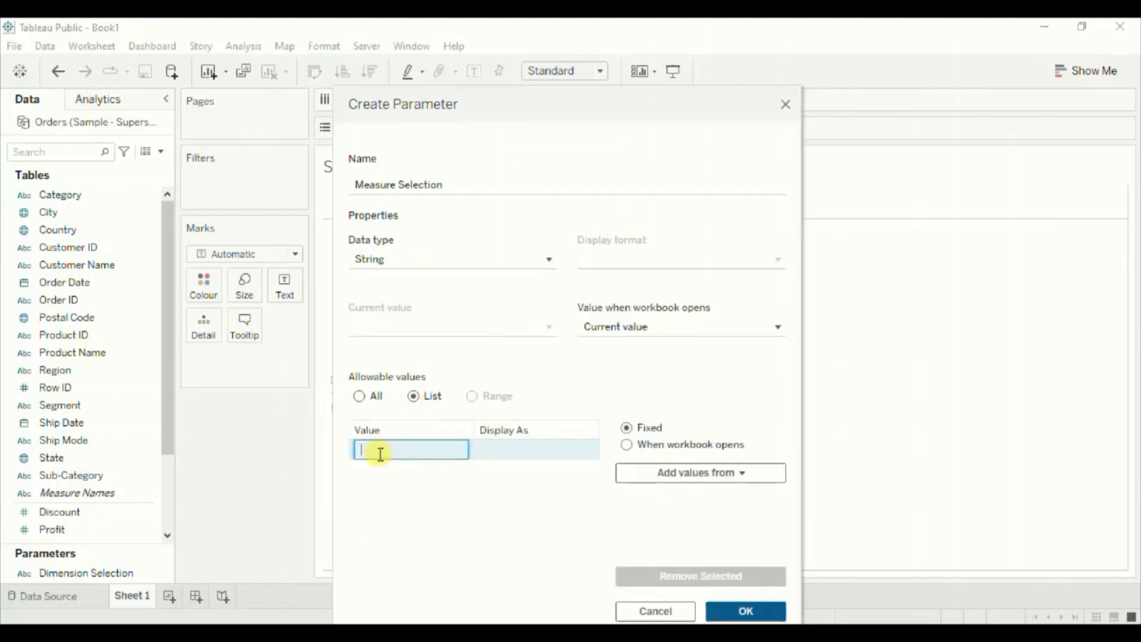
text(Sales)
key(Return)
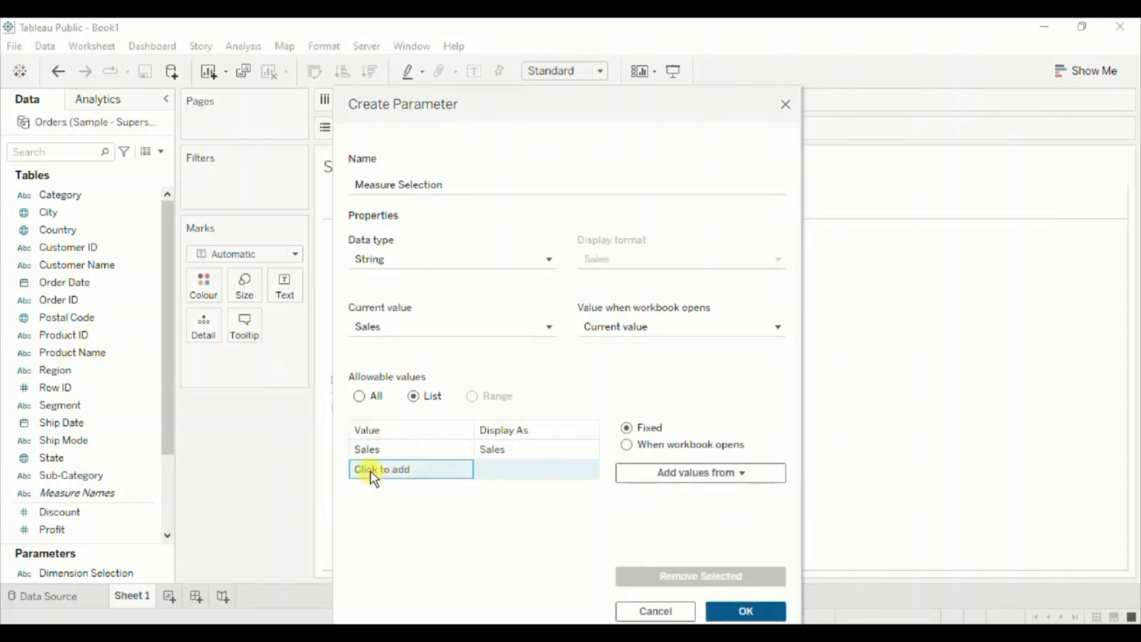
Add Profit, Quantity and Profit % as list values and confirm the parameter
click(371, 472)
text(Profit)
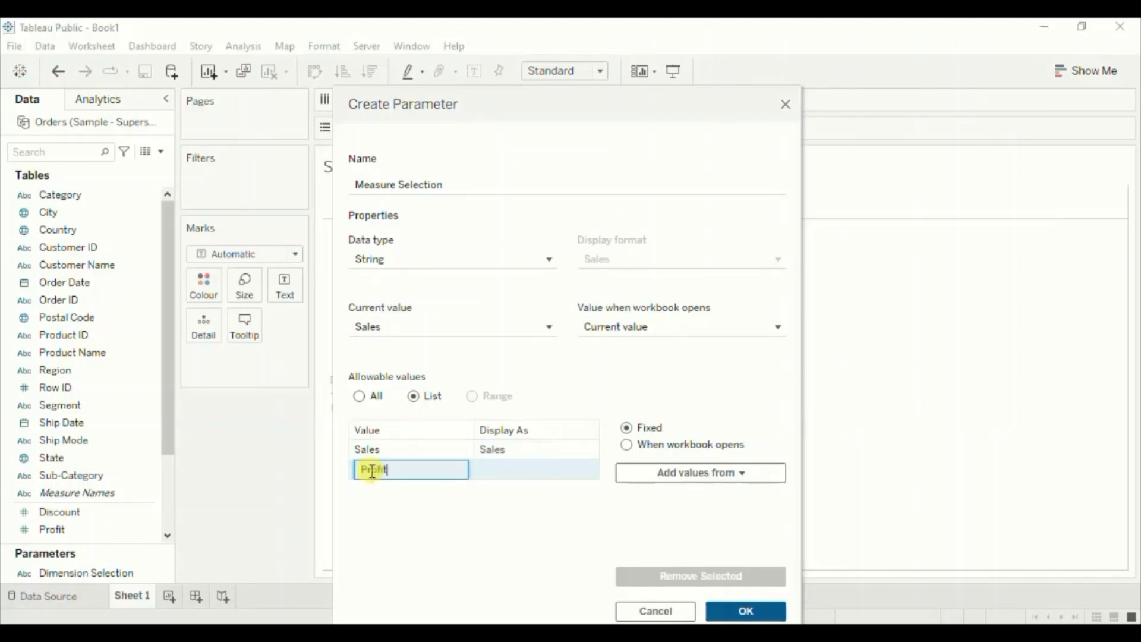
key(Return)
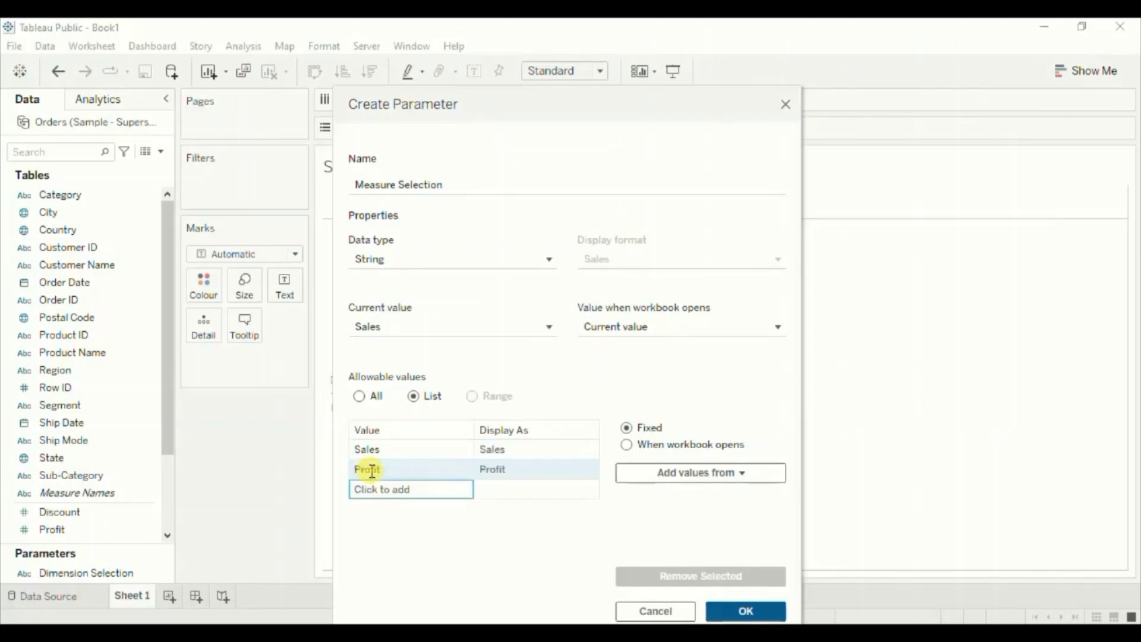
click(368, 488)
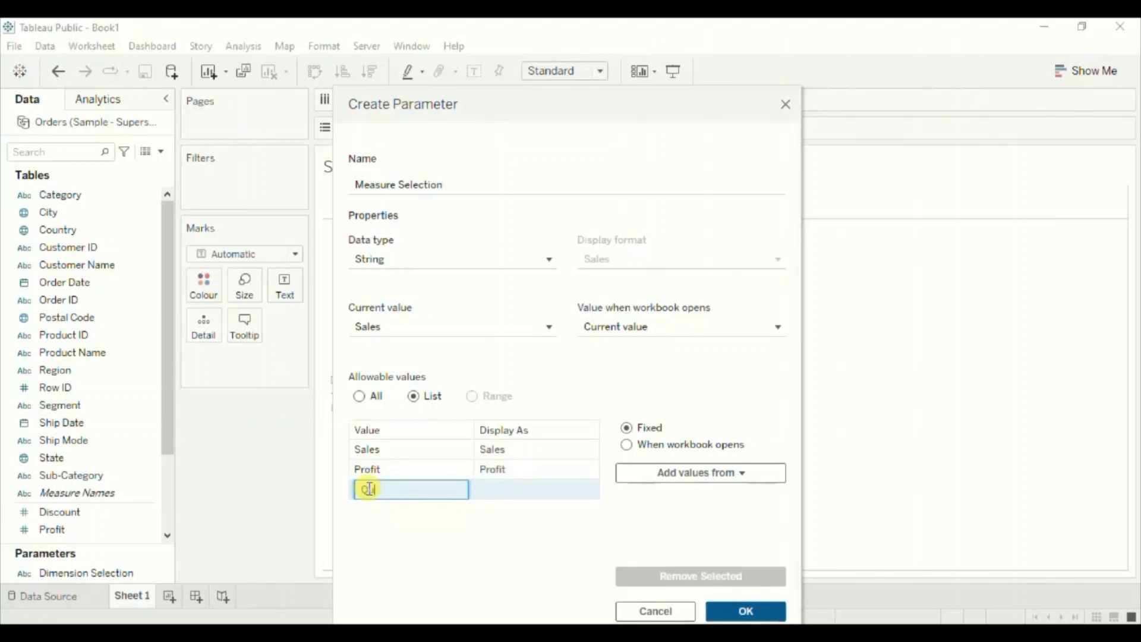
text(Quantity)
key(Return)
click(368, 508)
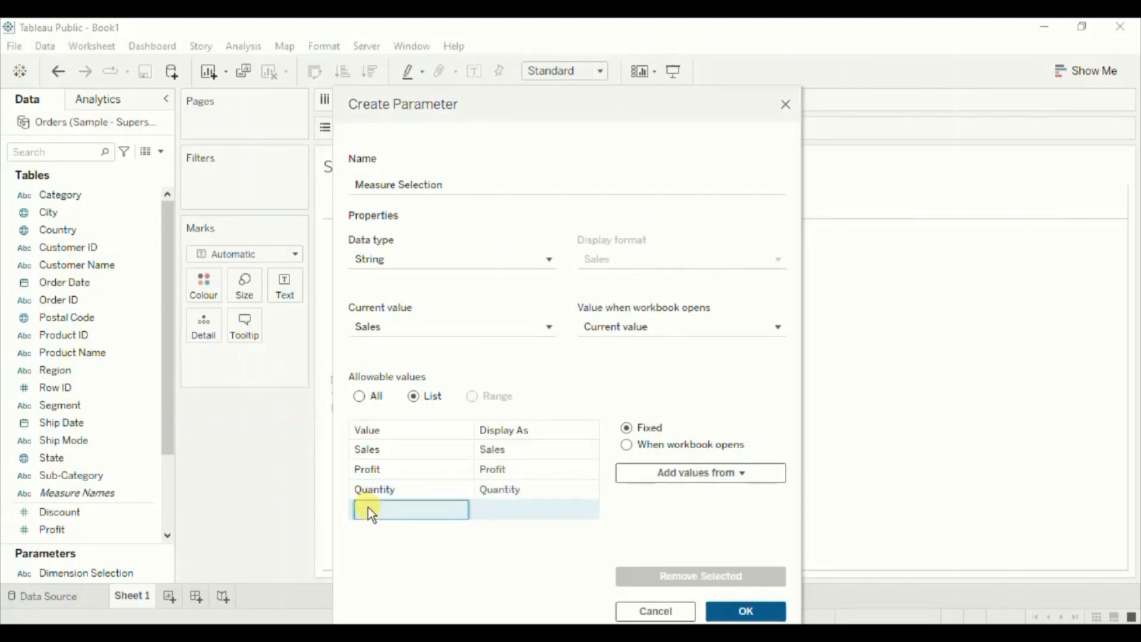
text(Profit %)
click(725, 603)
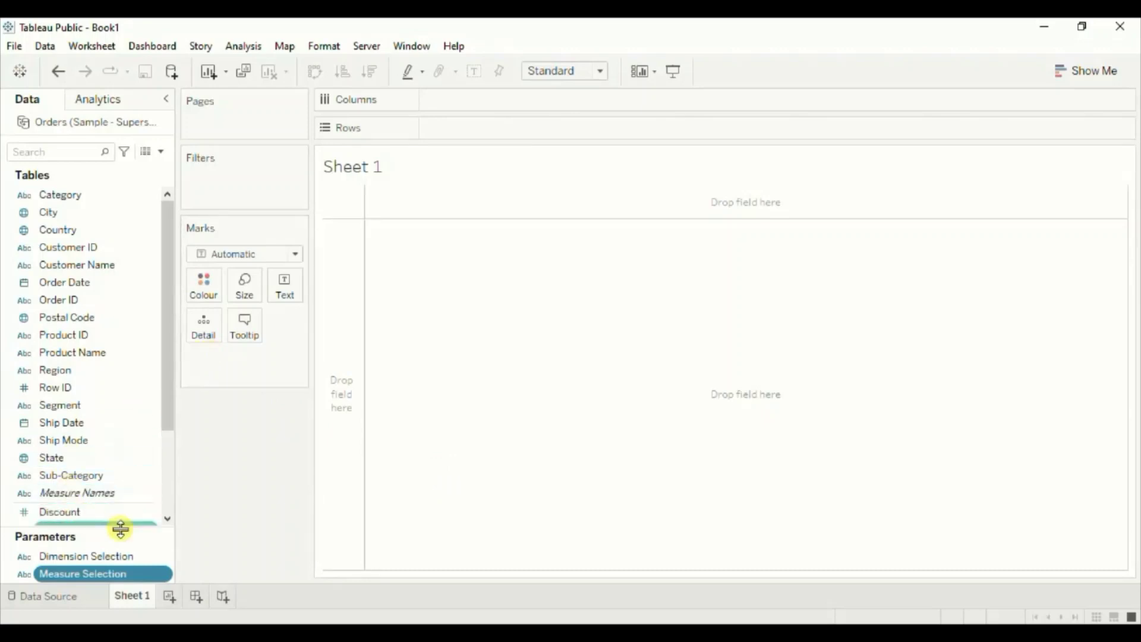
Create a calculated field named Dimension from the Dimension Selection parameter
right_click(164, 554)
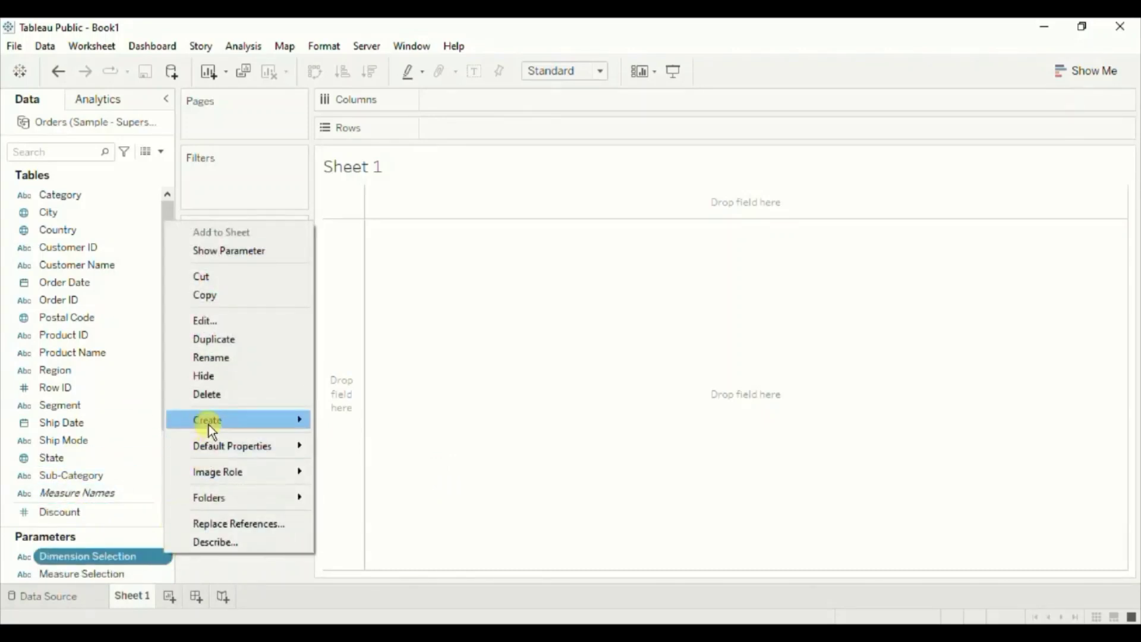
mouse_move(223, 420)
click(358, 418)
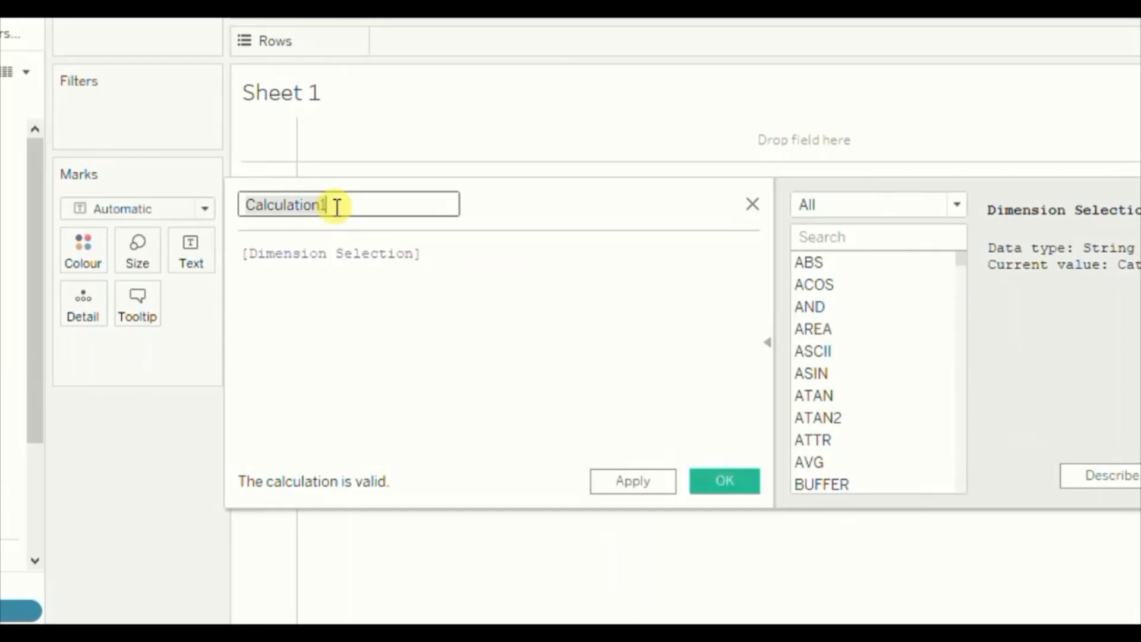
text(Dimens)
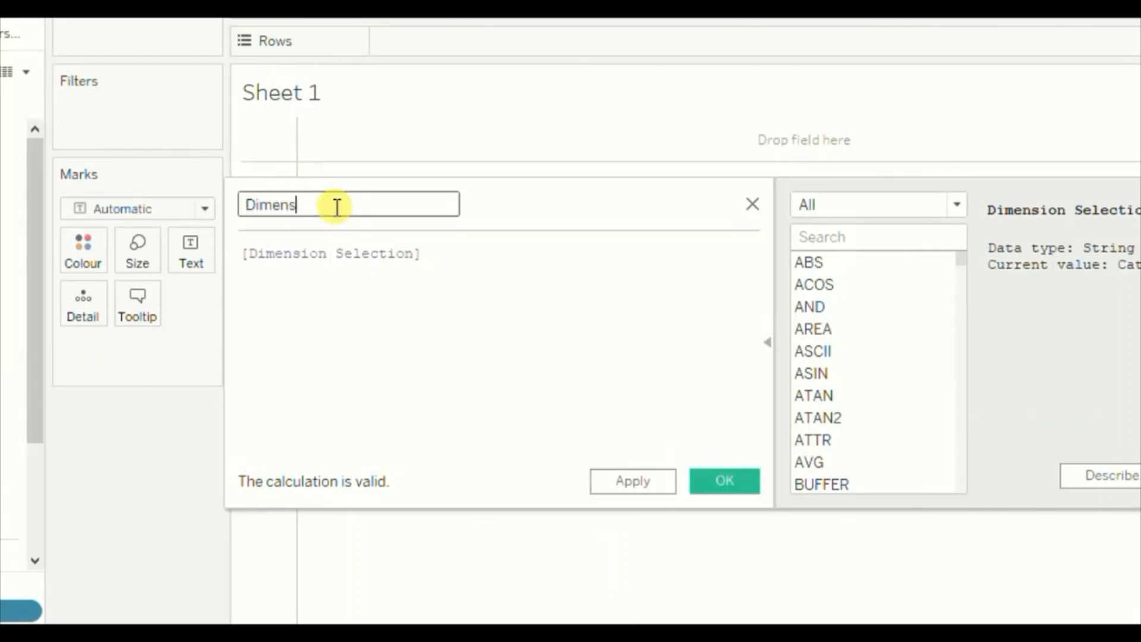
text(ion)
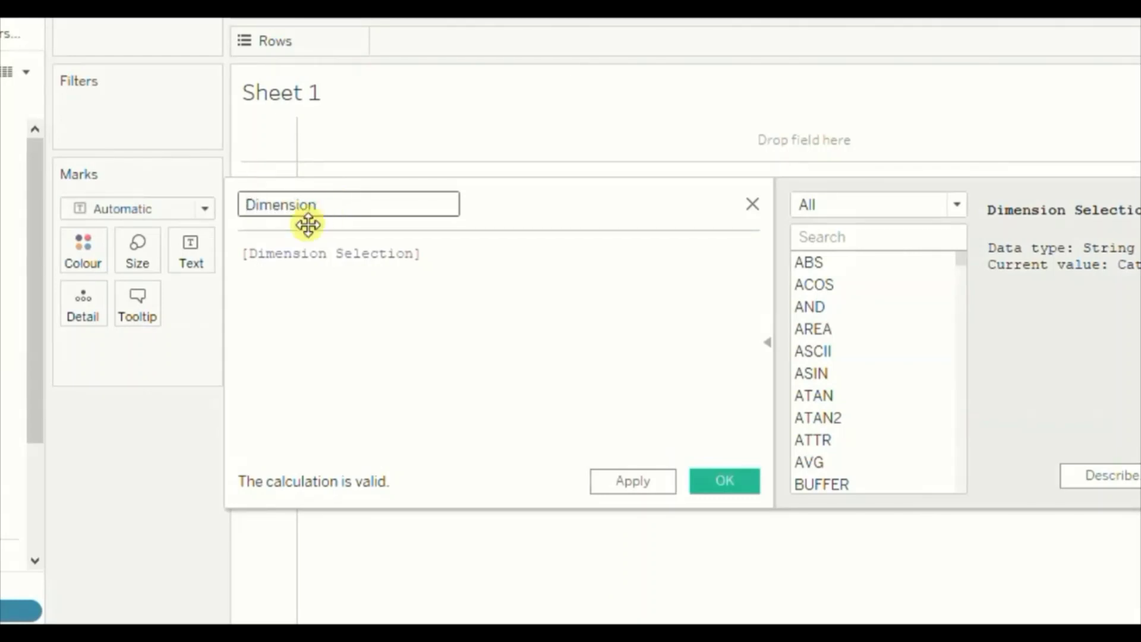
Write IF branches returning [Category] for 'Category' and [Segment] for 'Segment'
click(244, 253)
text(If)
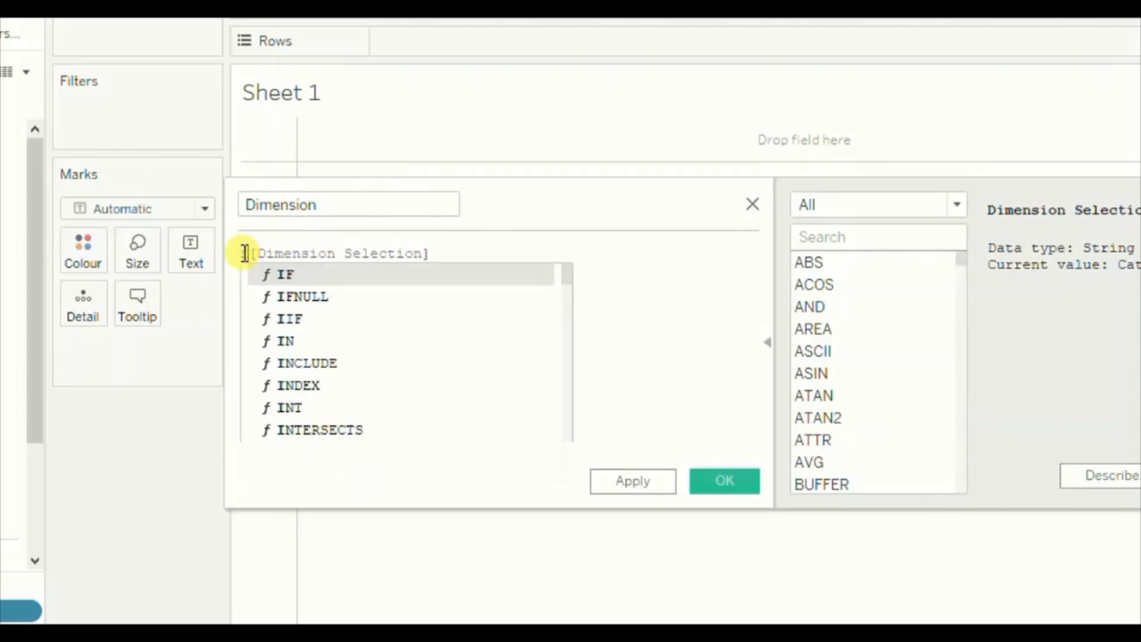
click(491, 251)
text(=)
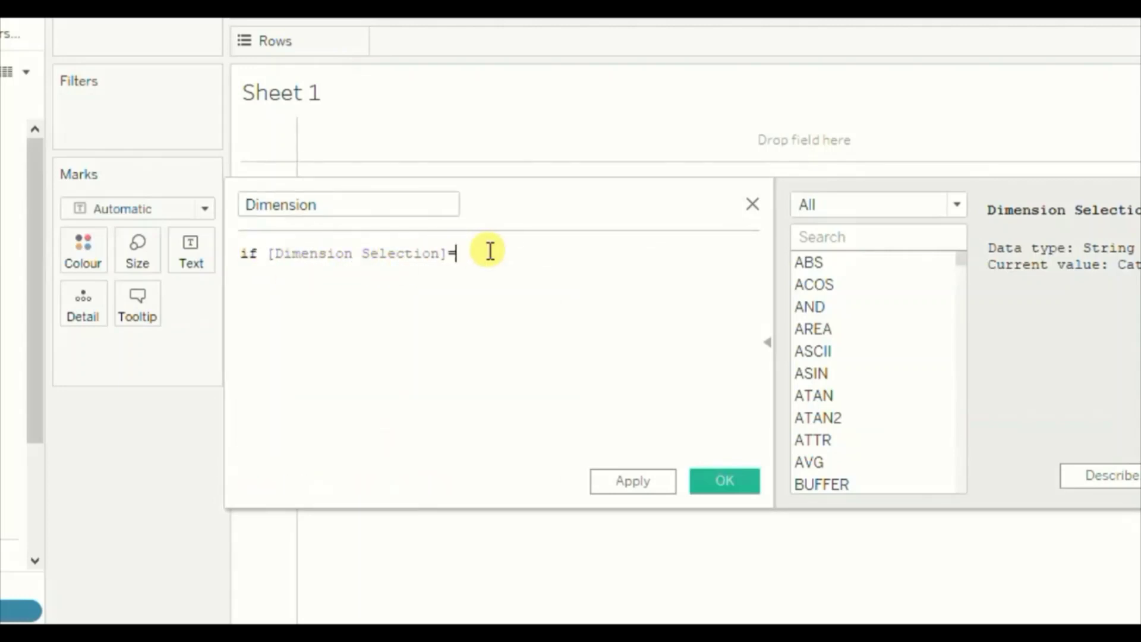
text(')
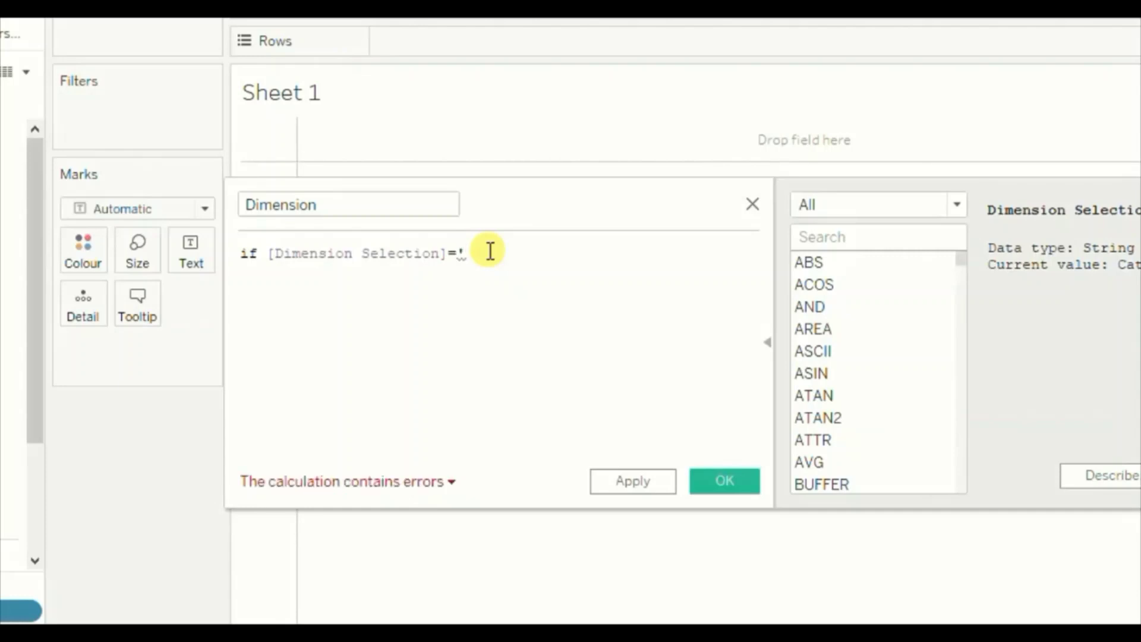
text(Category)
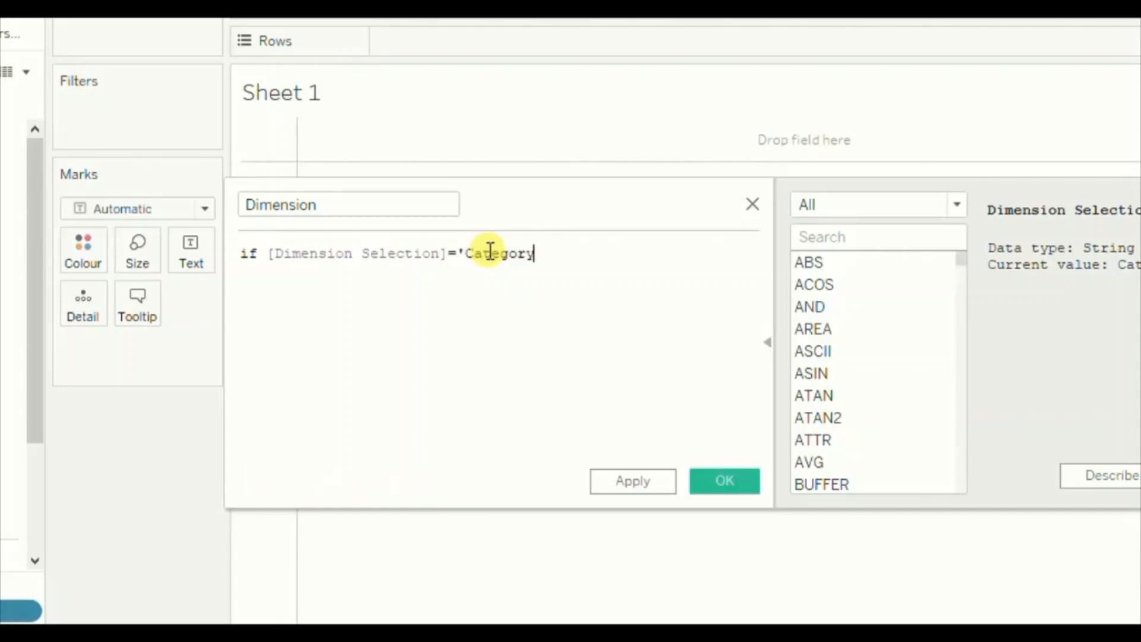
text(' then )
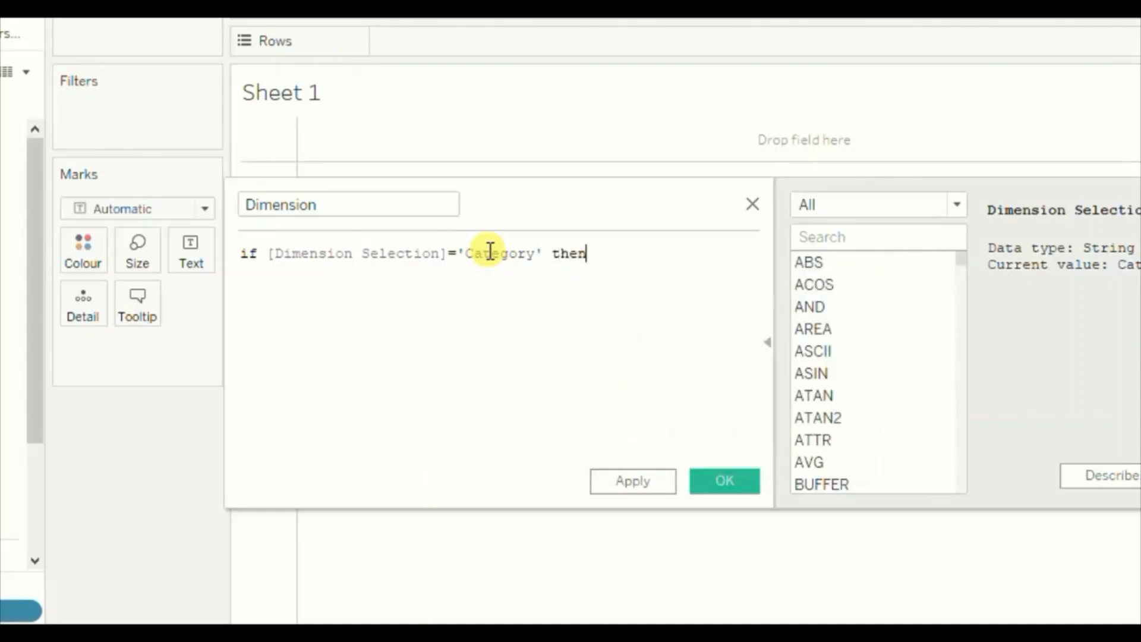
text(cat)
key(Return)
key(Return)
text(else)
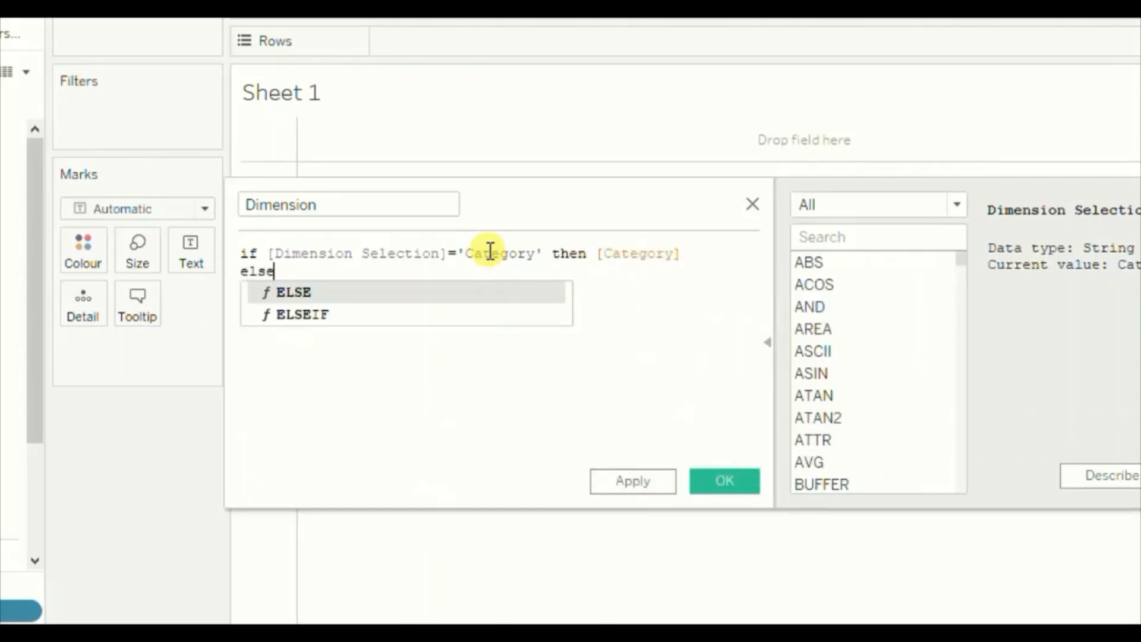
text(if dimen)
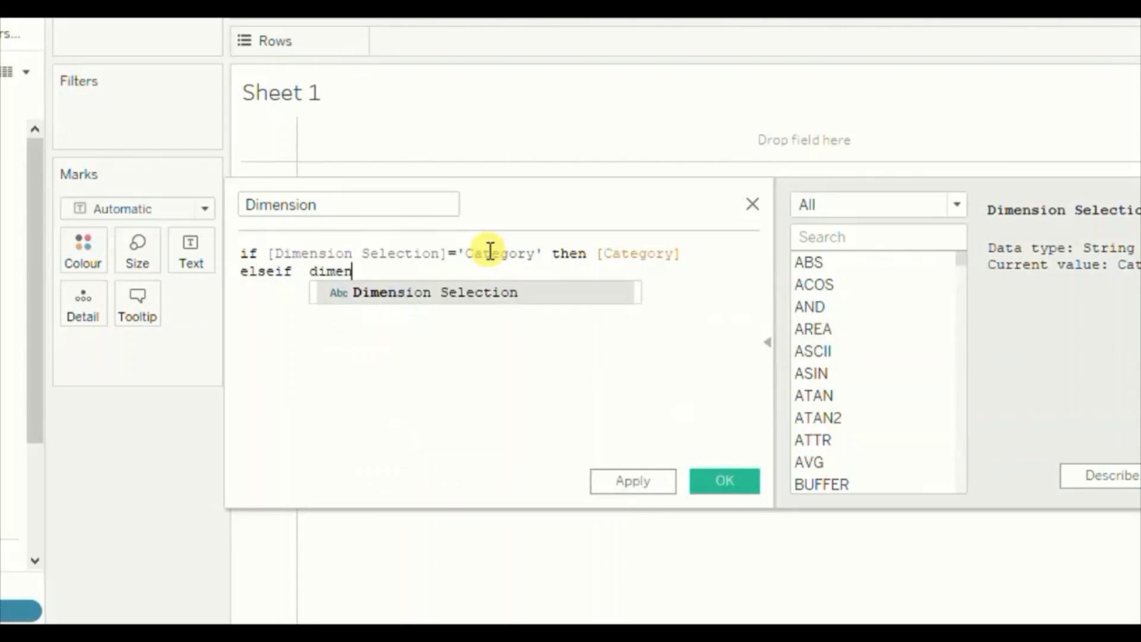
key(Return)
text(=')
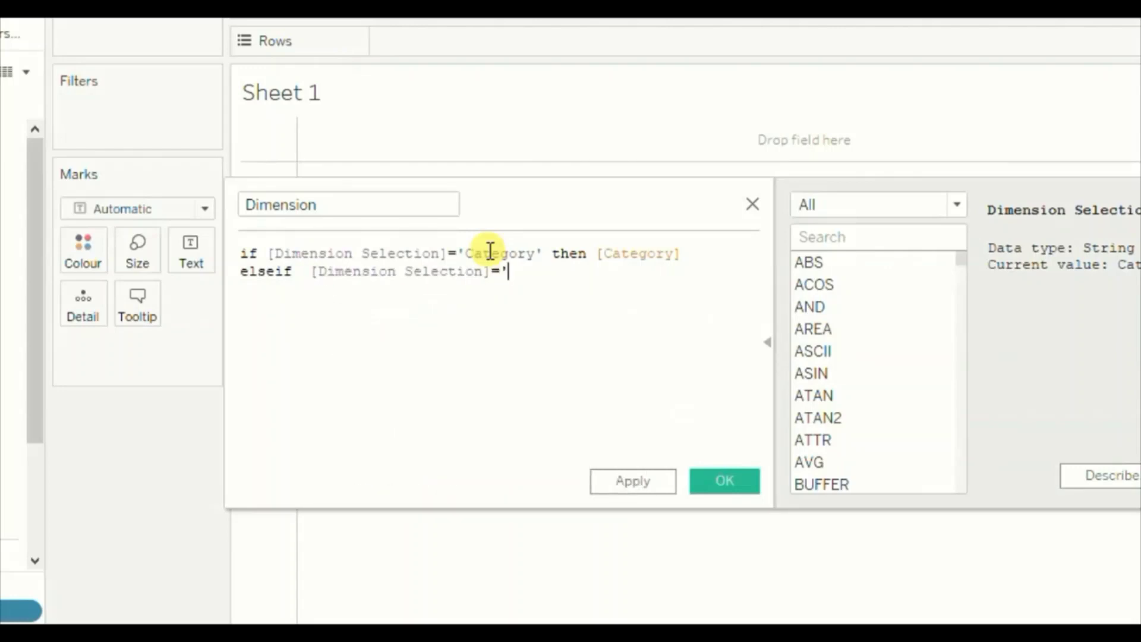
text(Segment' the)
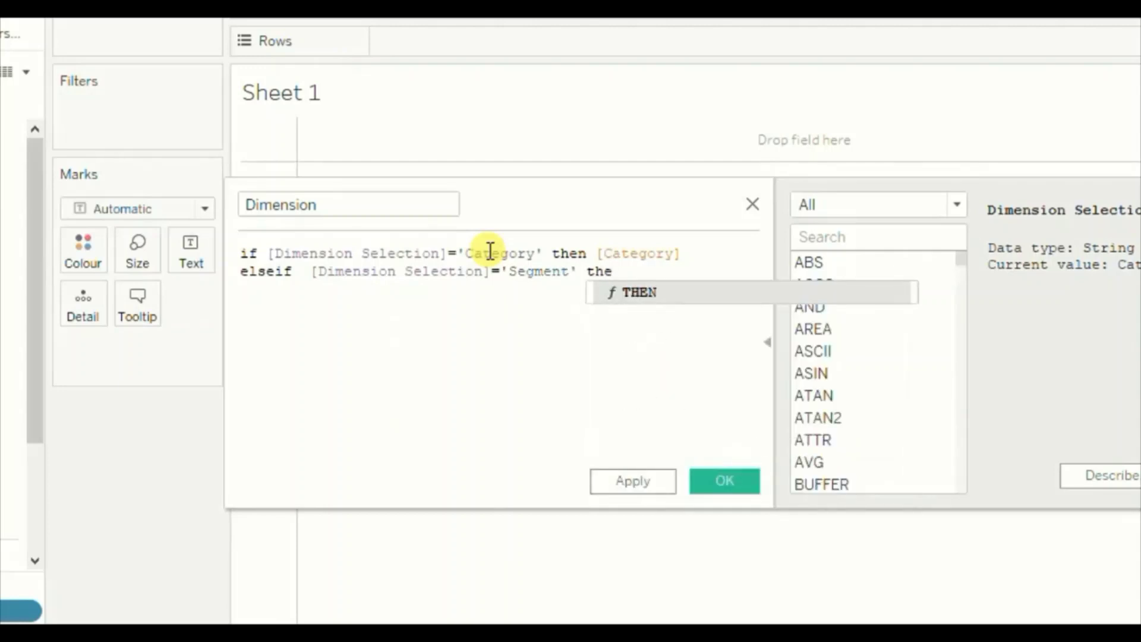
text(n segme)
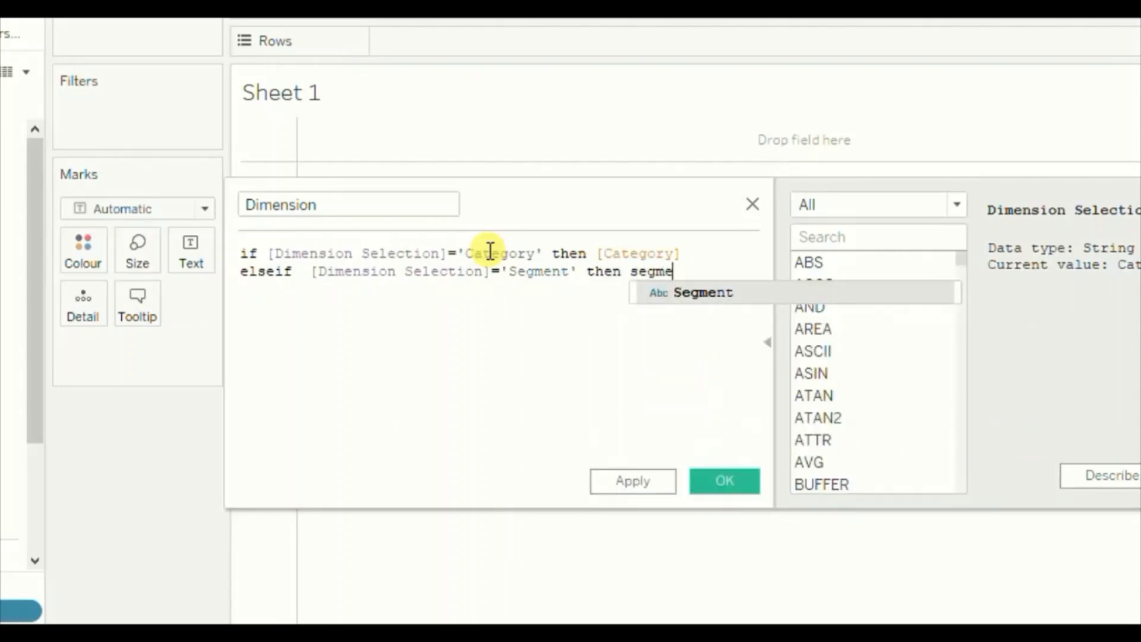
key(Return)
Add an ELSEIF branch returning [Sub-Category] when Dimension Selection is 'Sub Category'
key(Return)
text(elsei)
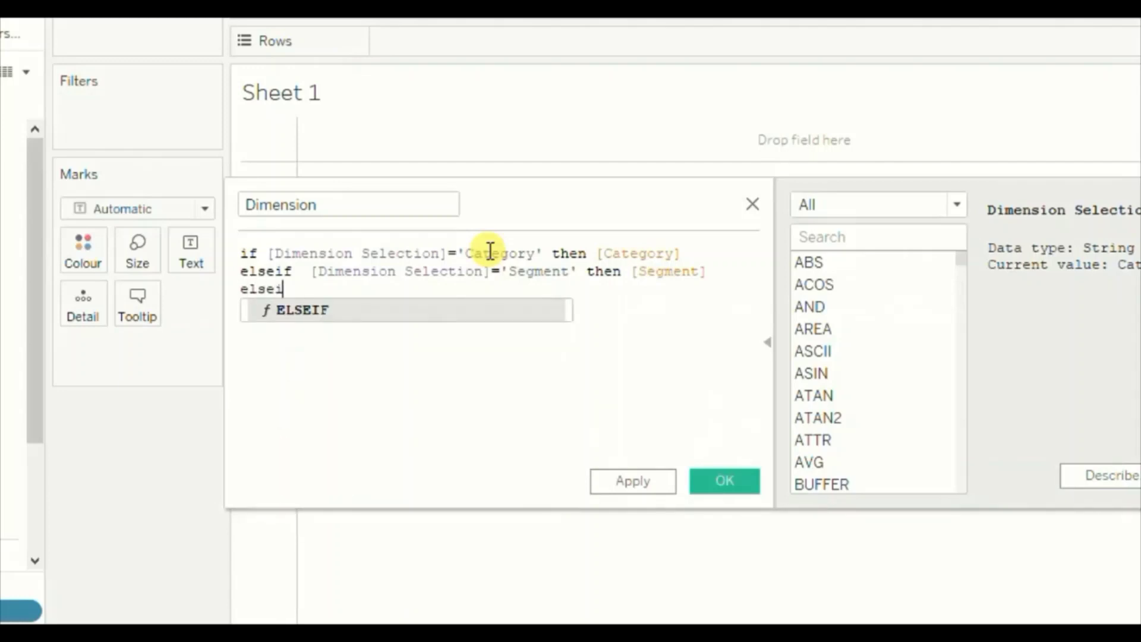
key(Return)
text(dime)
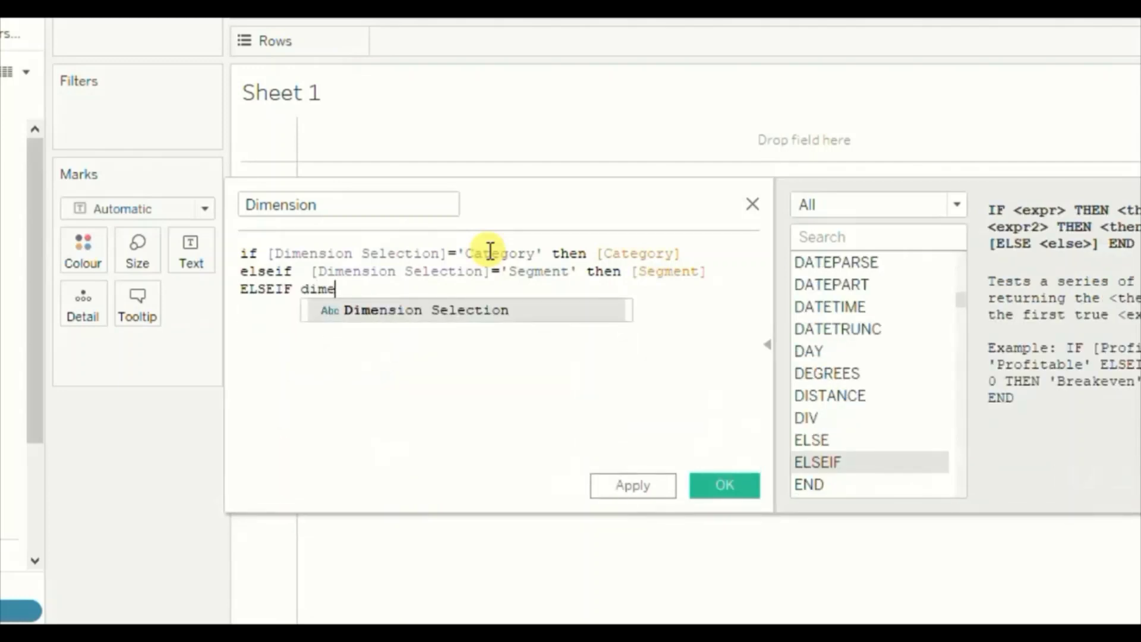
key(Return)
text(=)
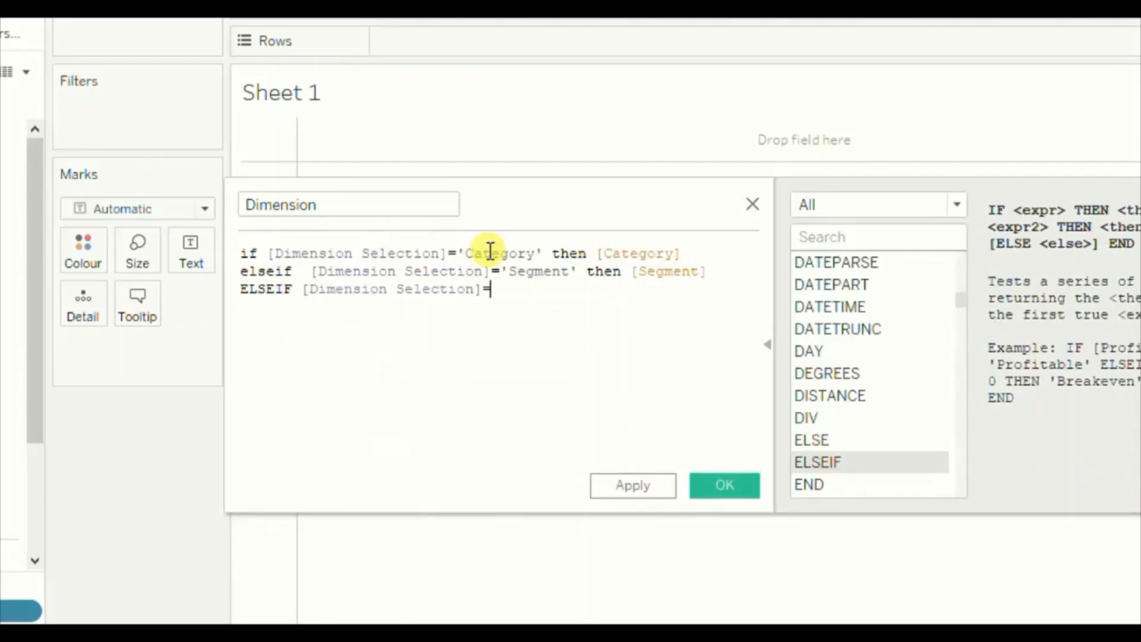
text('Sub Category)
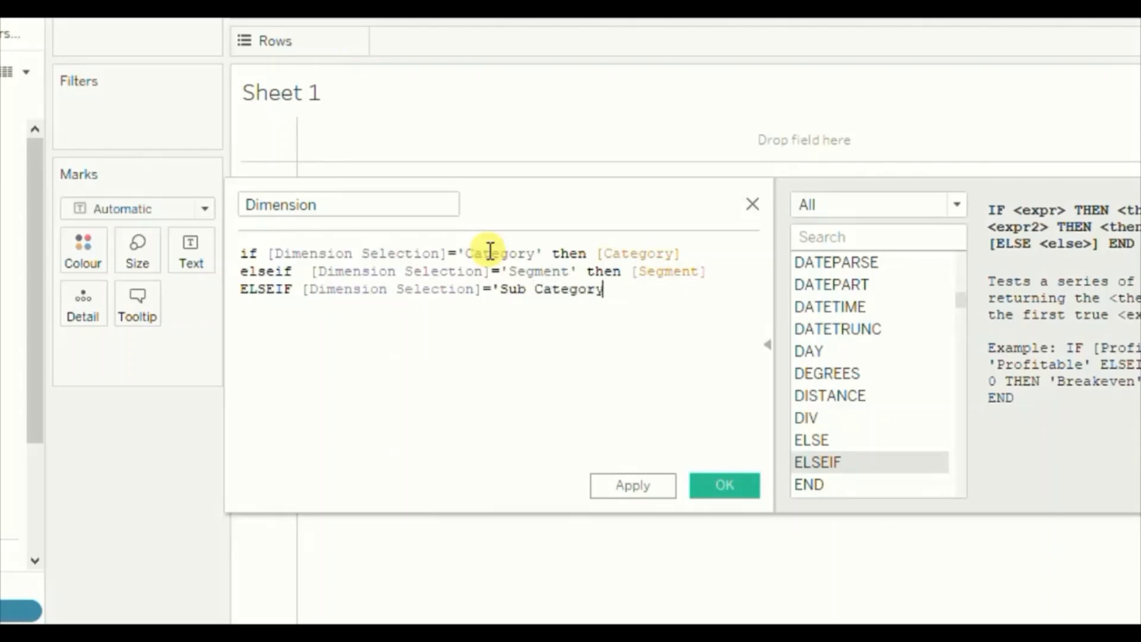
text(' then )
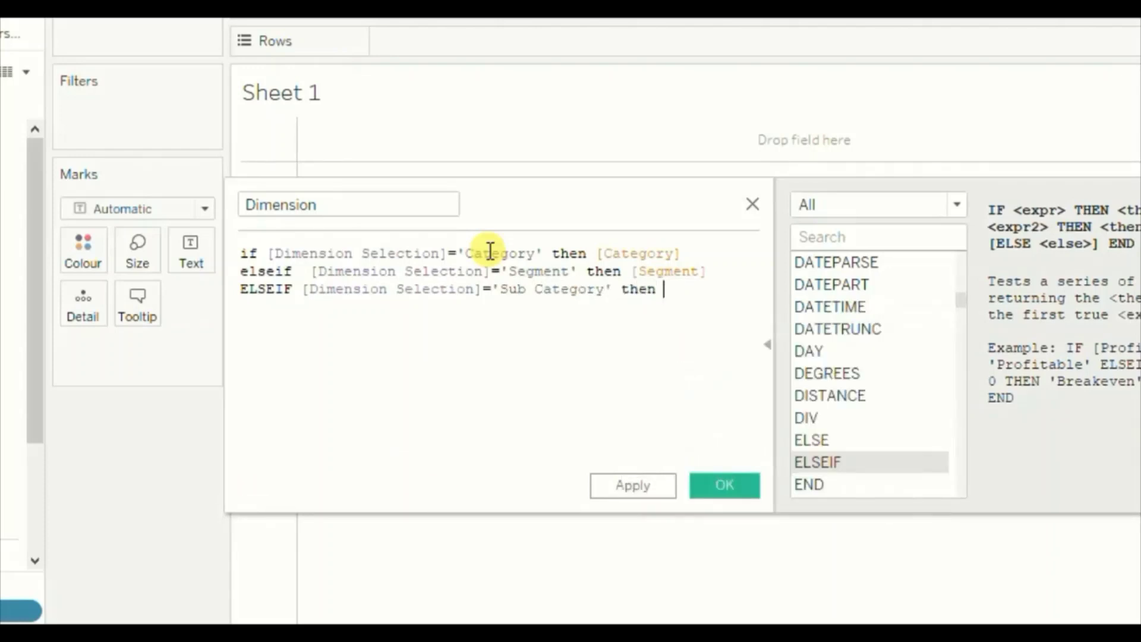
text([Sub)
key(Return)
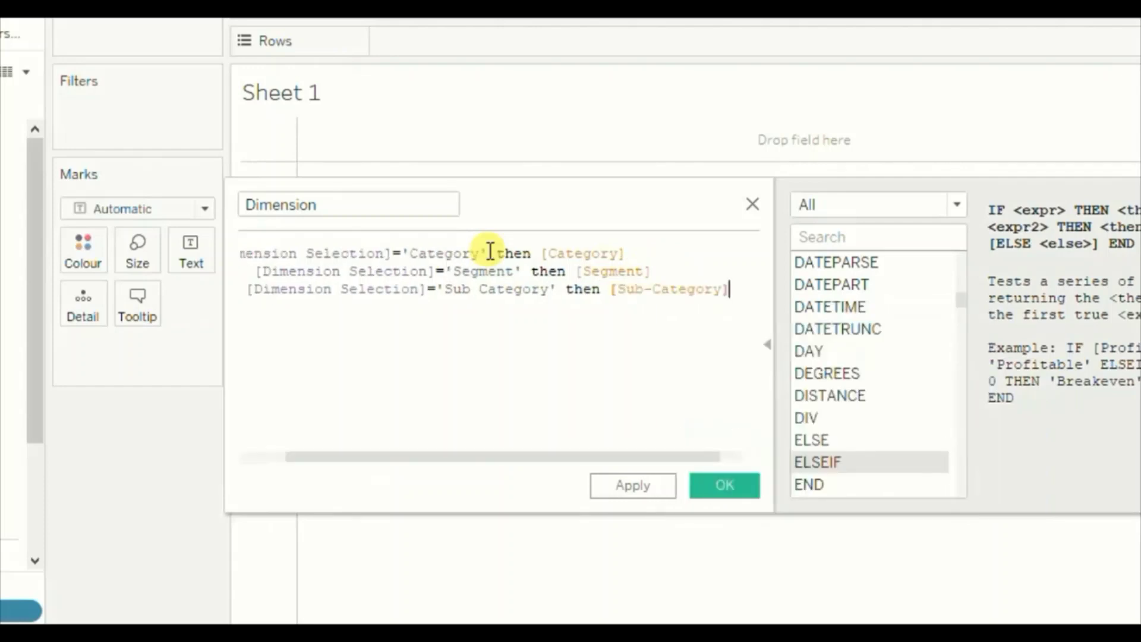
Add a final ELSEIF returning [Region] for 'Region' and close with END
key(Return)
text(else)
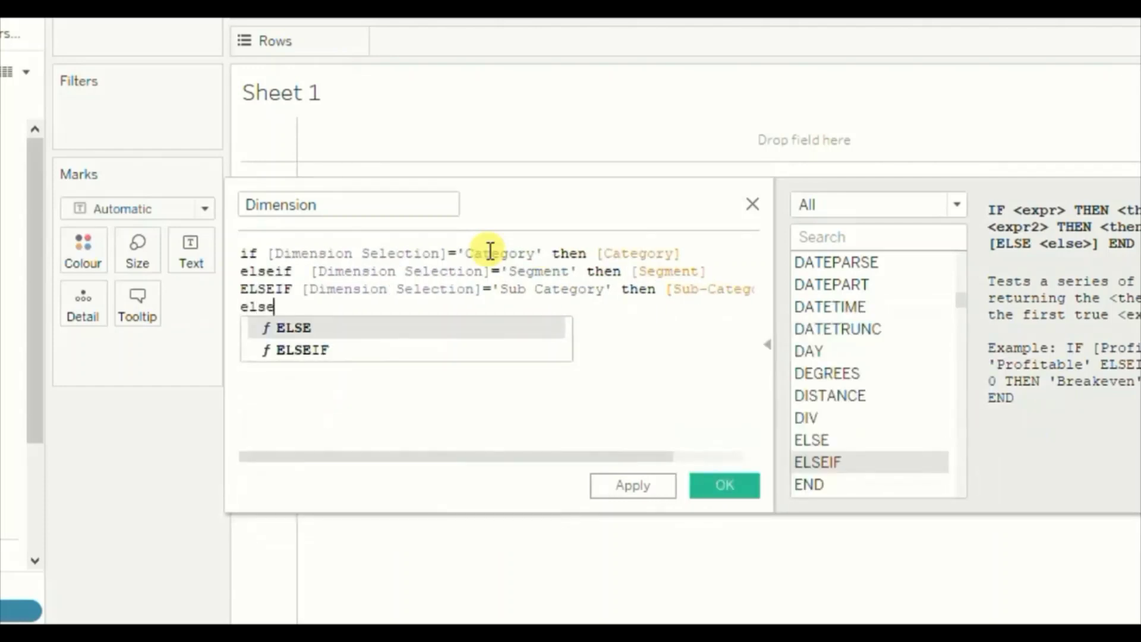
key(Down)
key(Return)
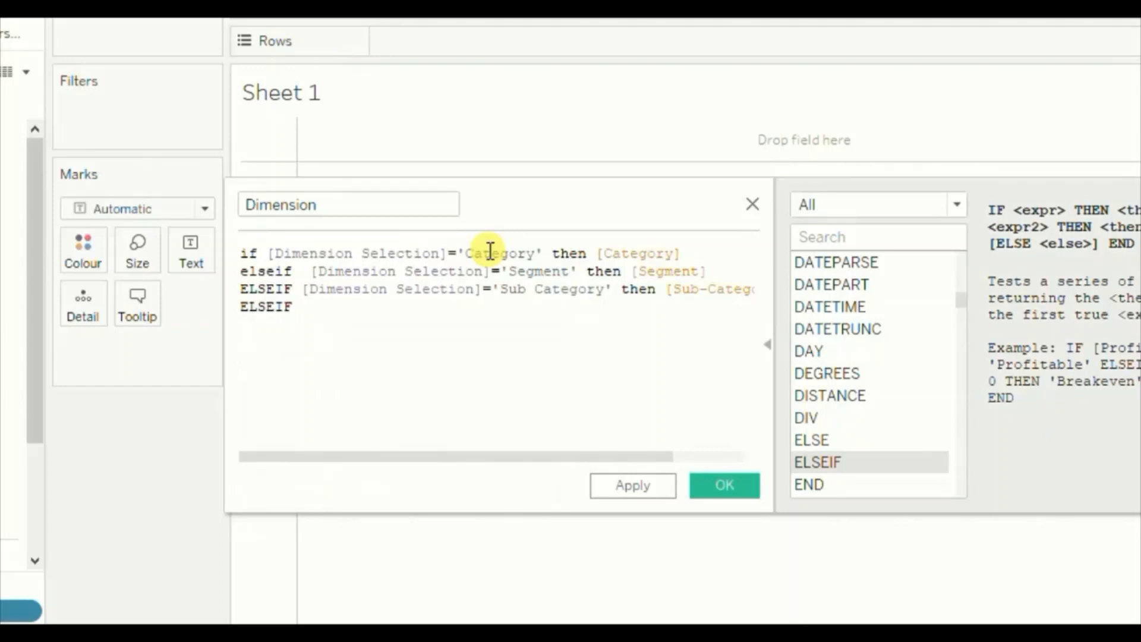
text(dime)
key(Return)
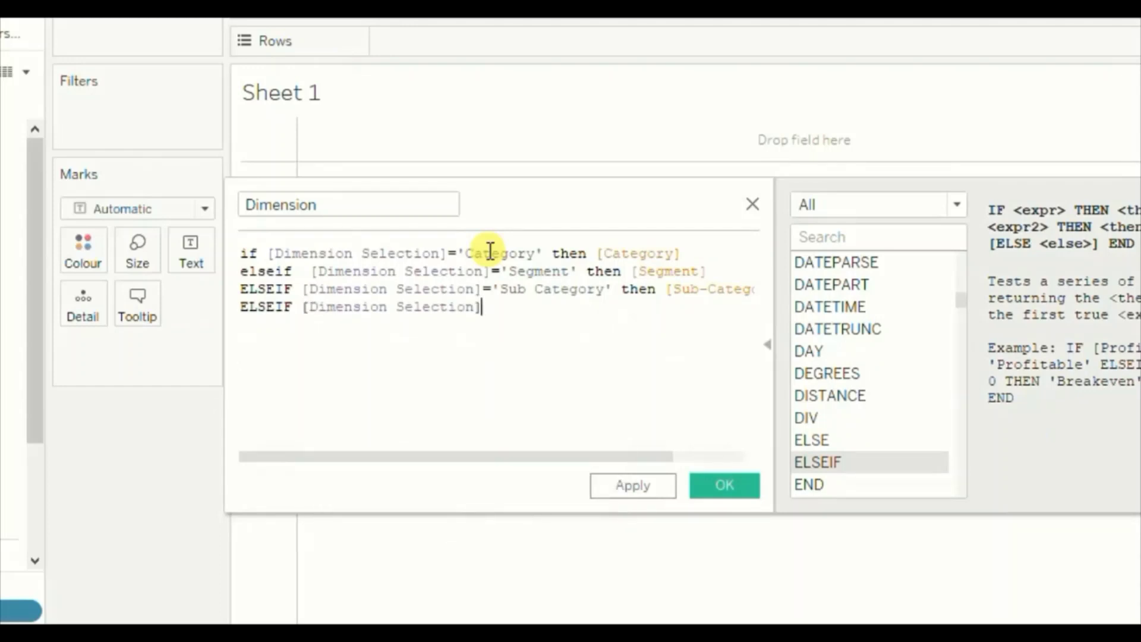
text(='Region' then)
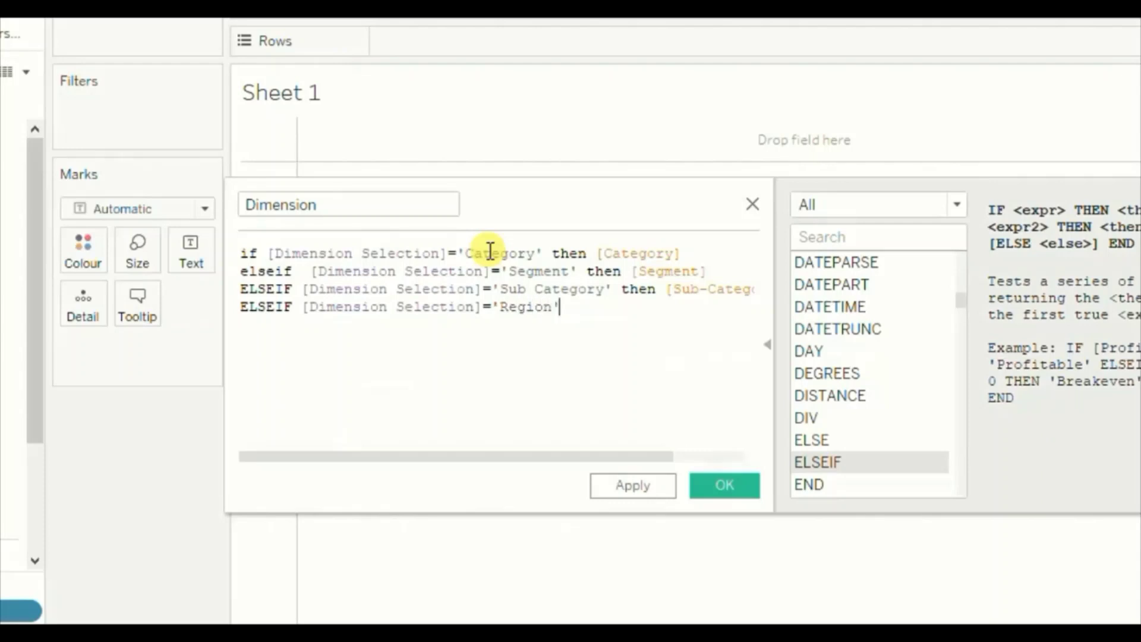
text( re)
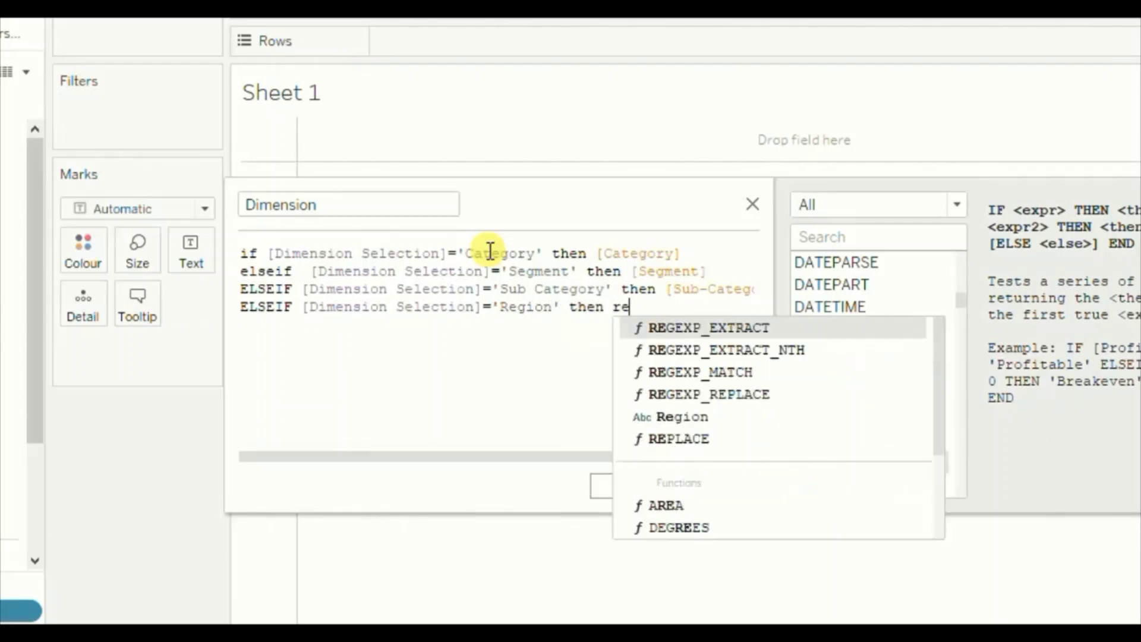
text(gion)
key(Return)
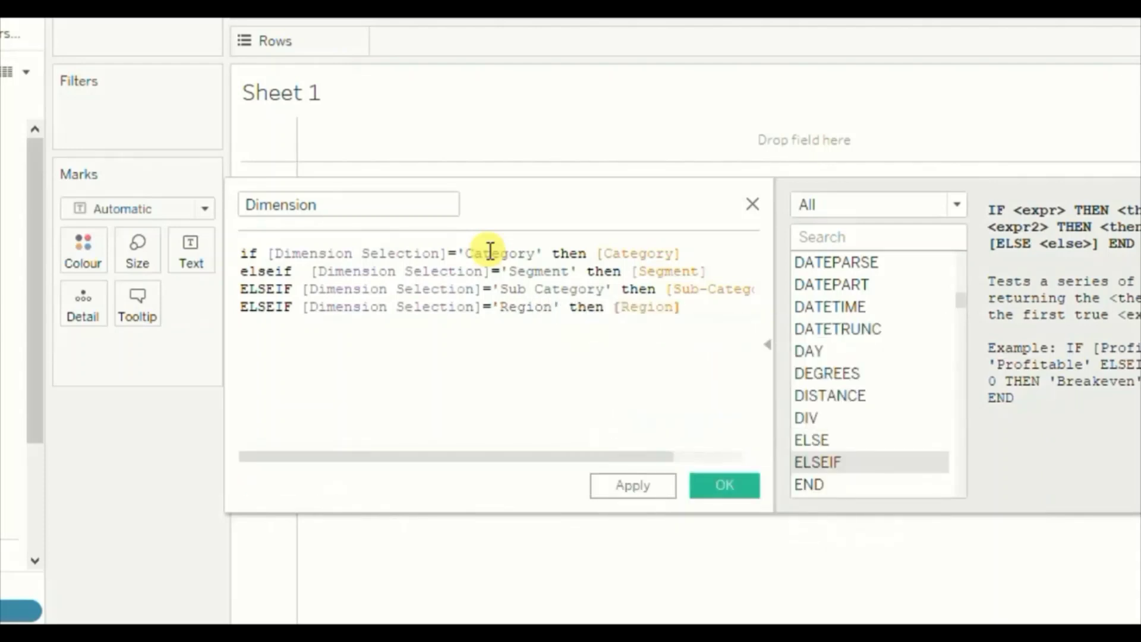
key(Return)
text(end)
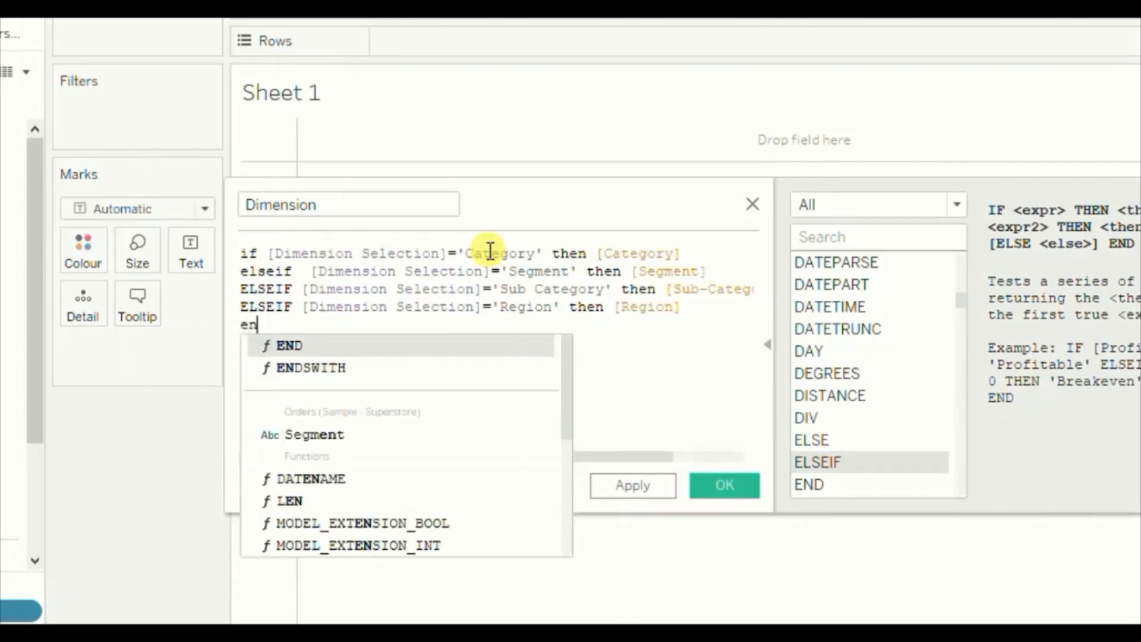
click(491, 253)
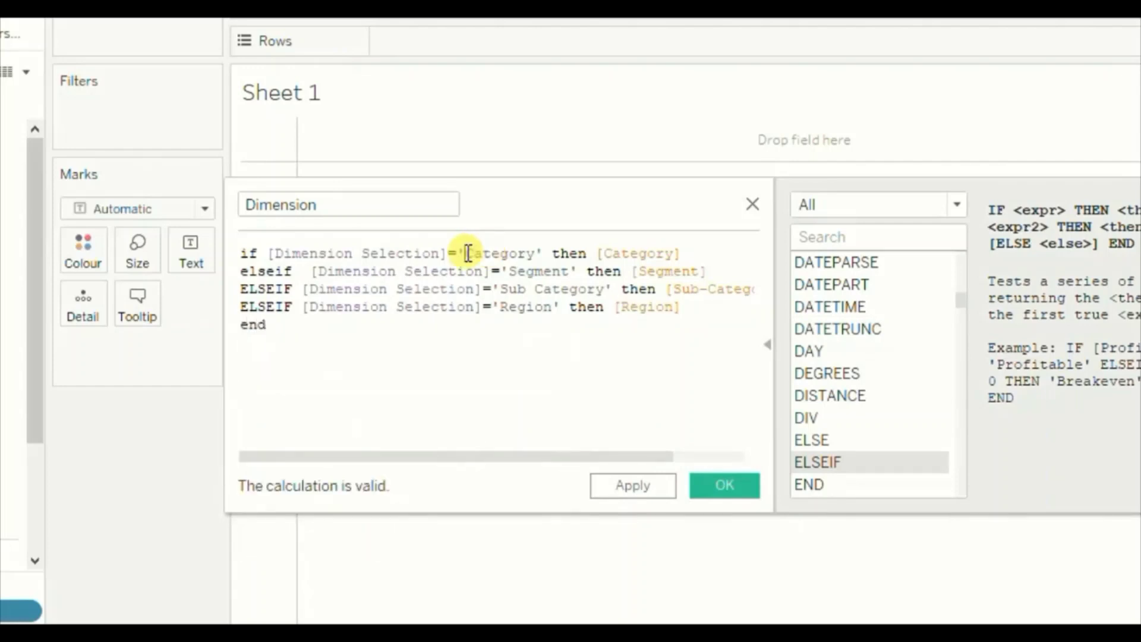
Review the Category, Segment and Dimension Selection references, then save the Dimension field
drag(468, 254, 536, 254)
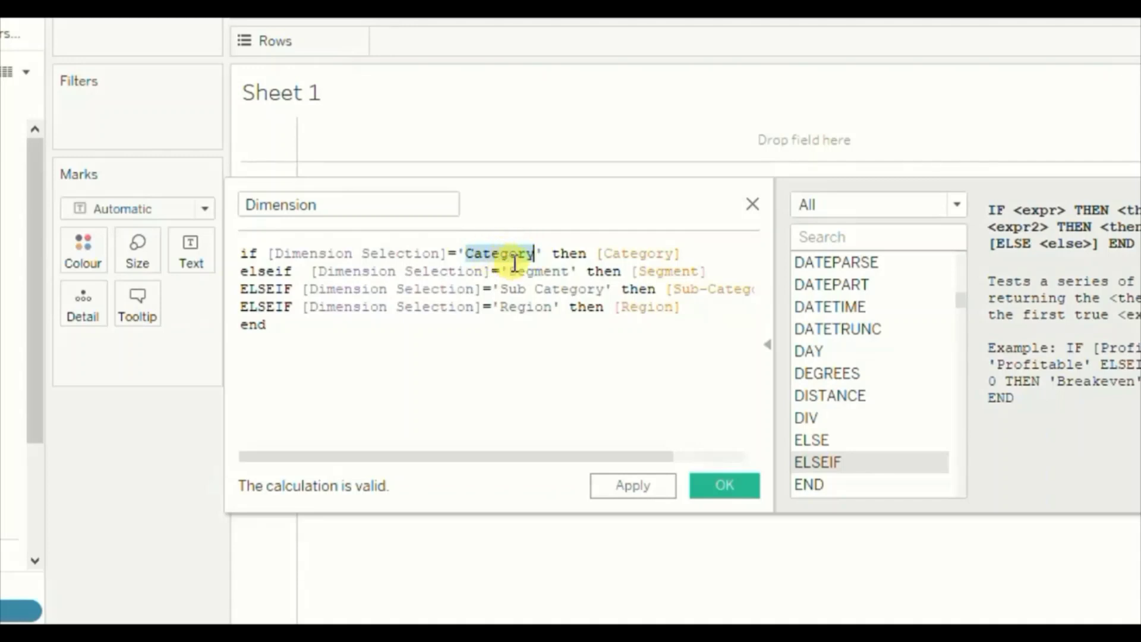
double_click(535, 272)
click(453, 365)
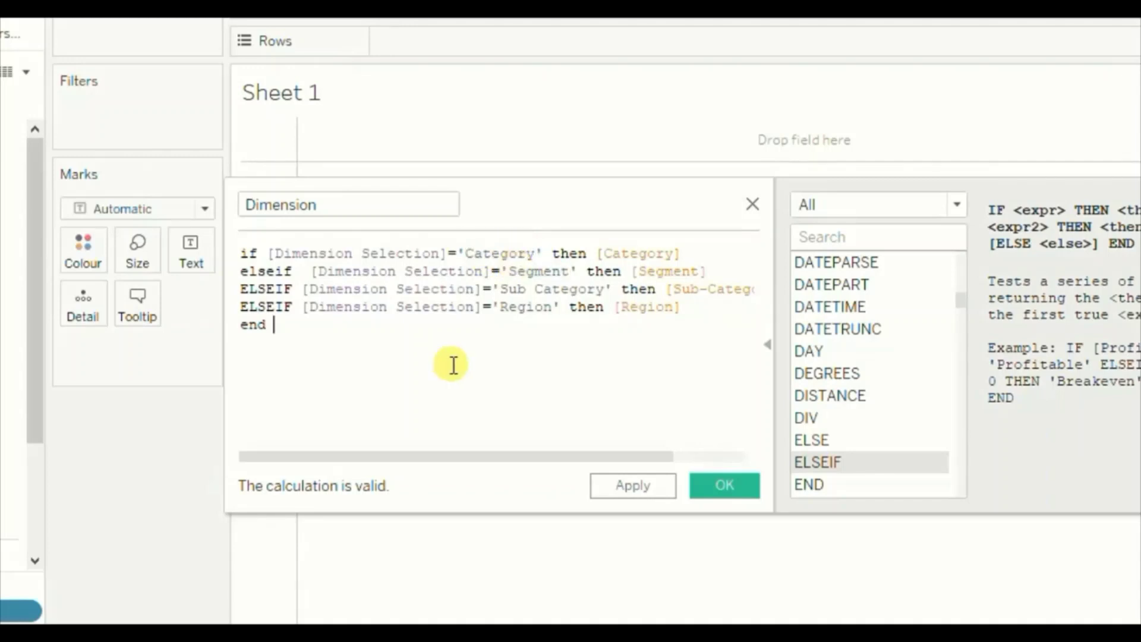
double_click(478, 253)
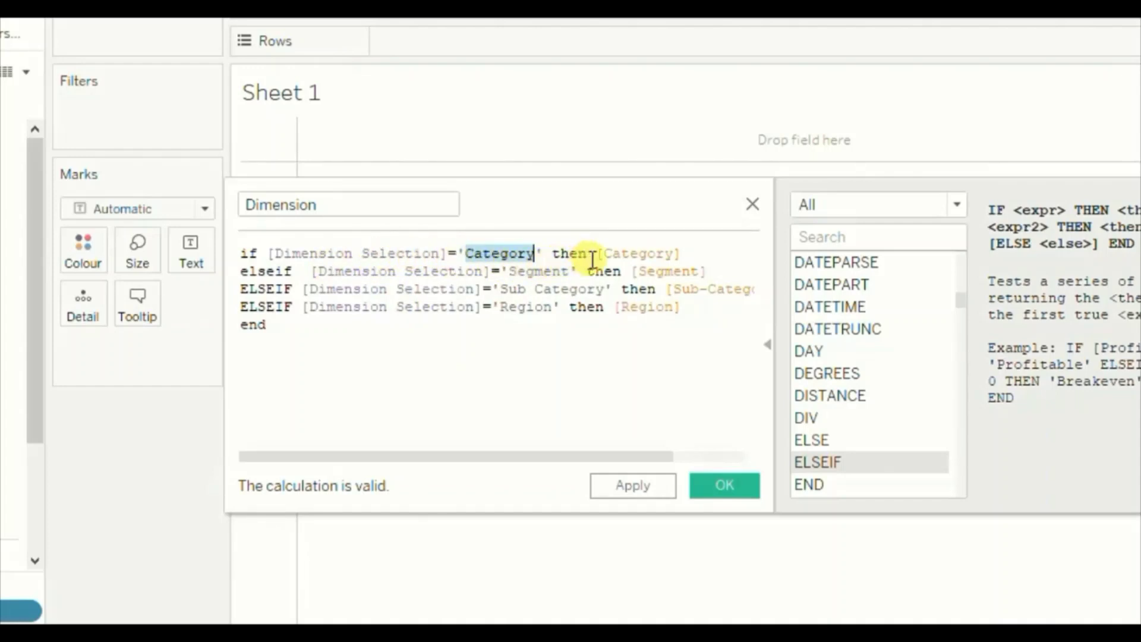
click(622, 255)
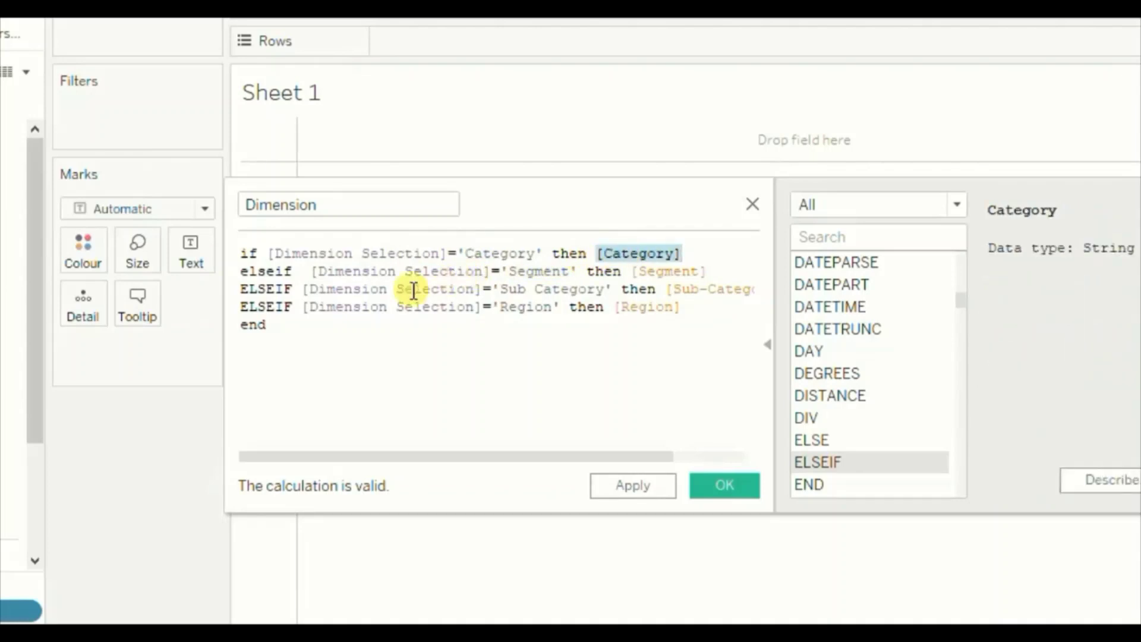
click(366, 270)
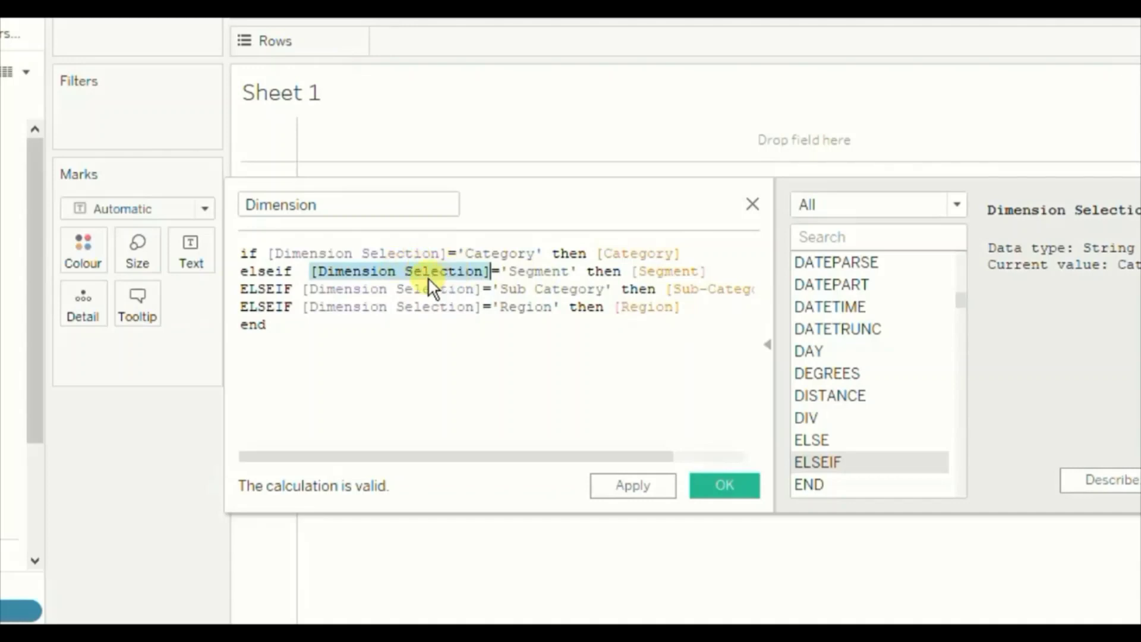
click(659, 272)
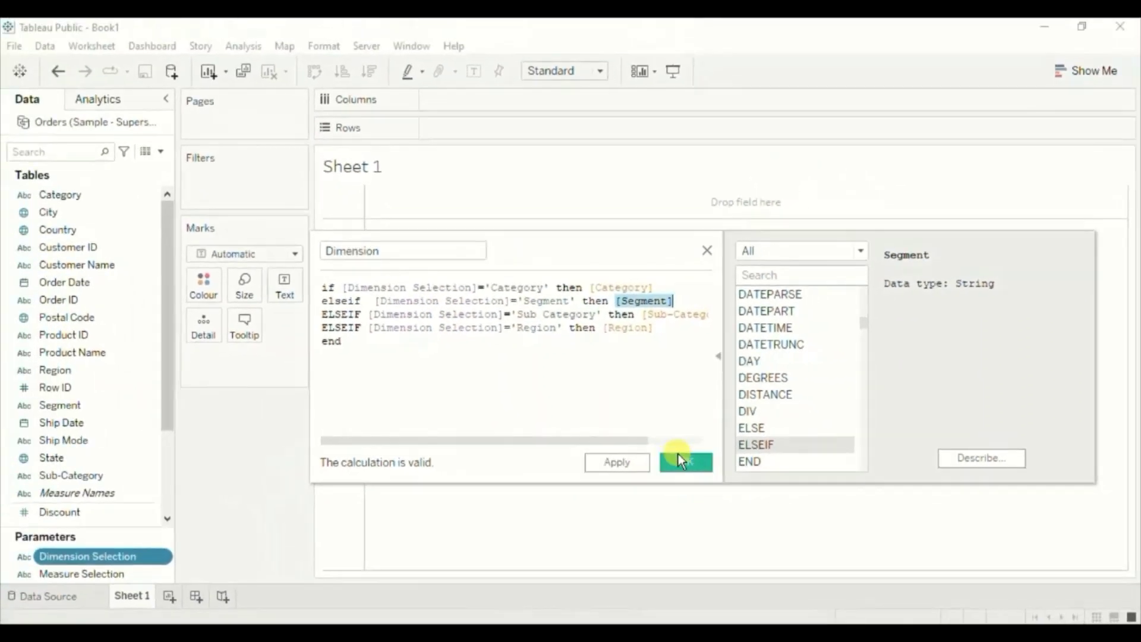
click(680, 461)
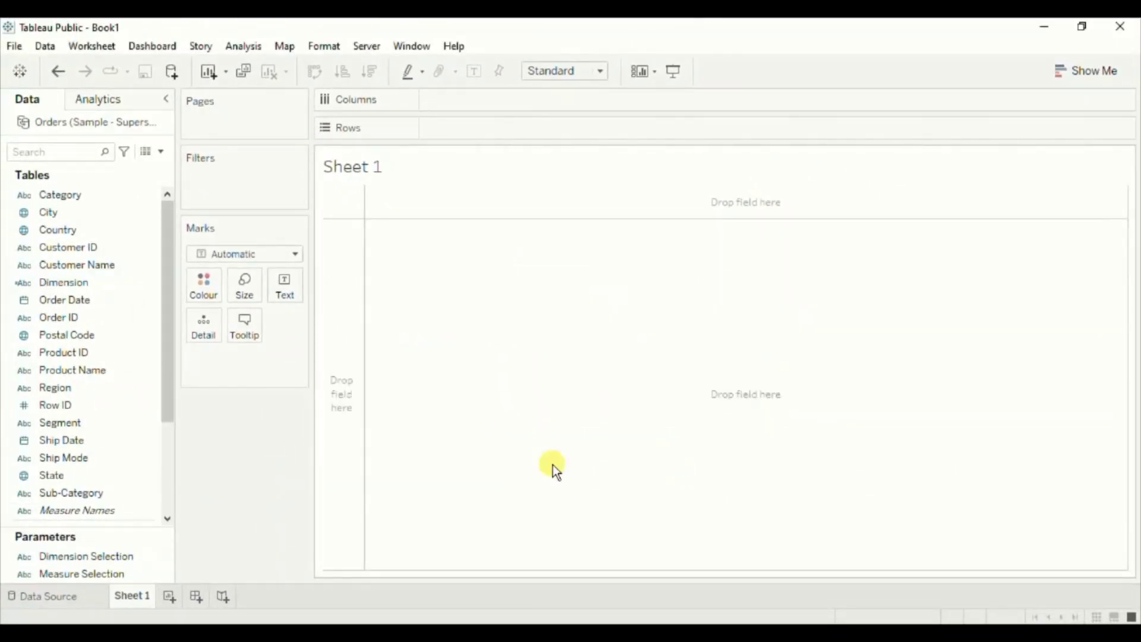
Start a calculated field prefilled with [Measure Selection] from the parameter's Create menu
right_click(165, 575)
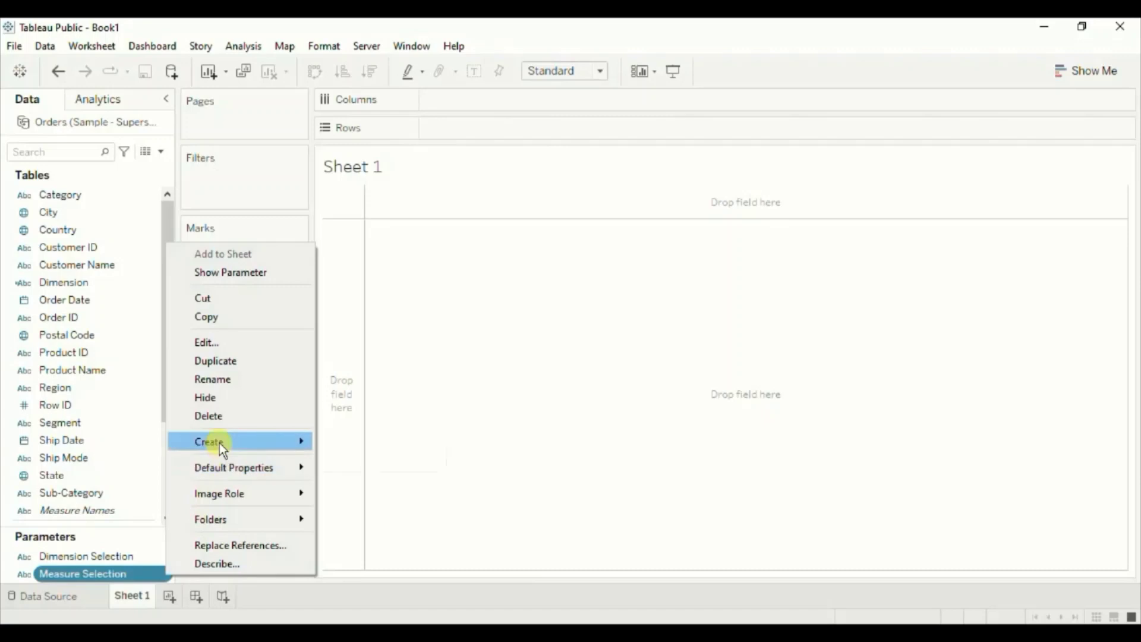
mouse_move(219, 443)
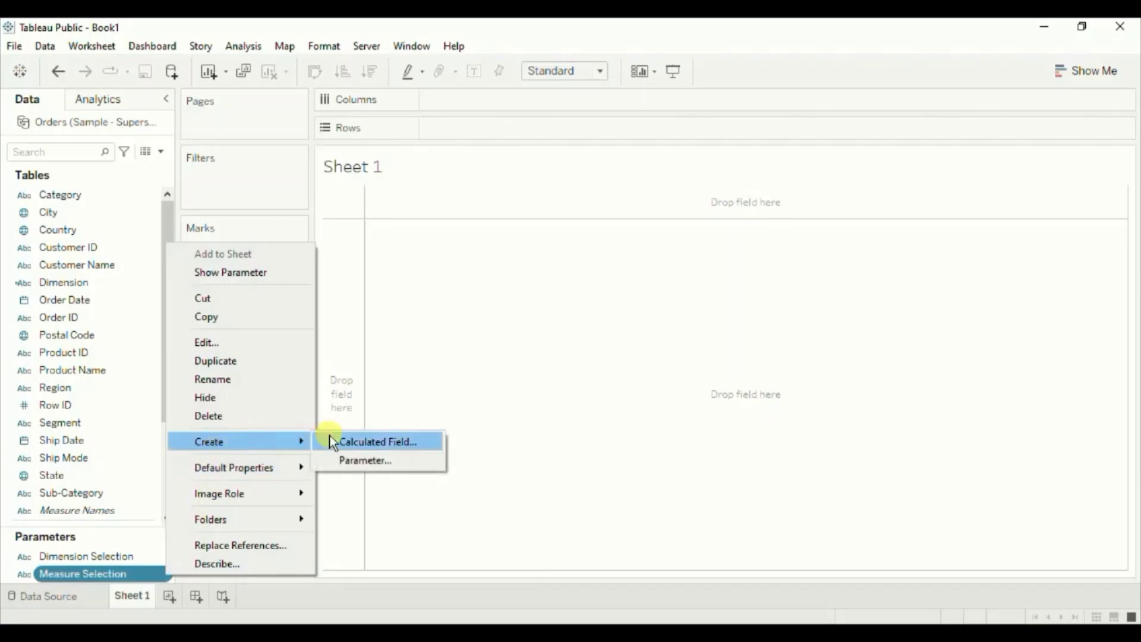
click(380, 442)
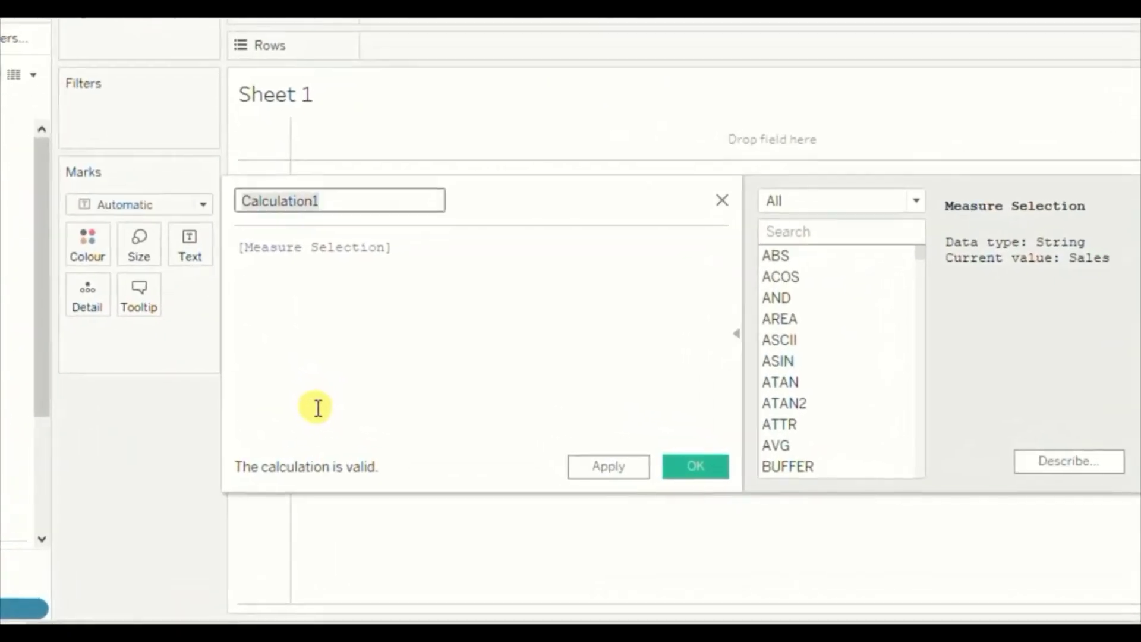
Name the field Measure and write IF [Measure Selection]='Sales' THEN SUM([Sales])
text(Measure)
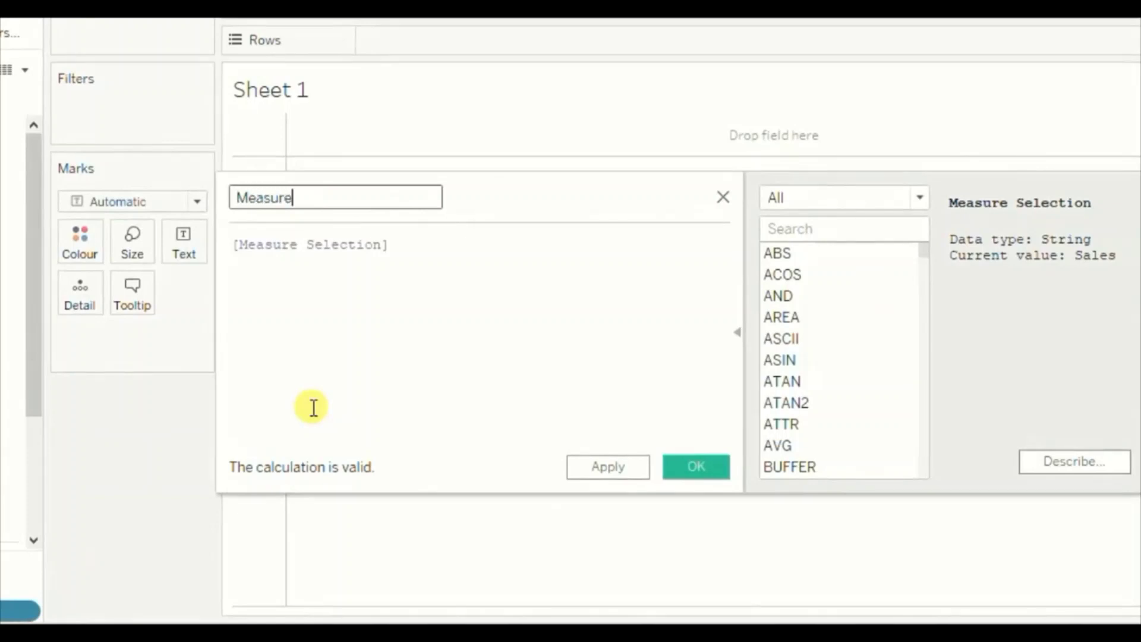
click(234, 255)
text(if )
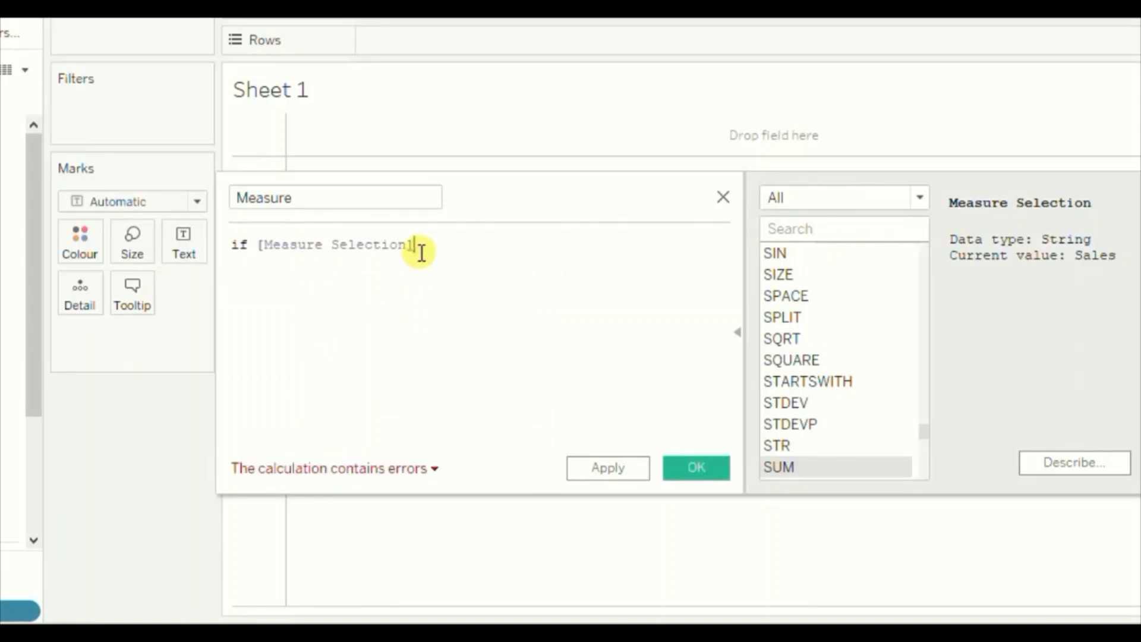
text(=)
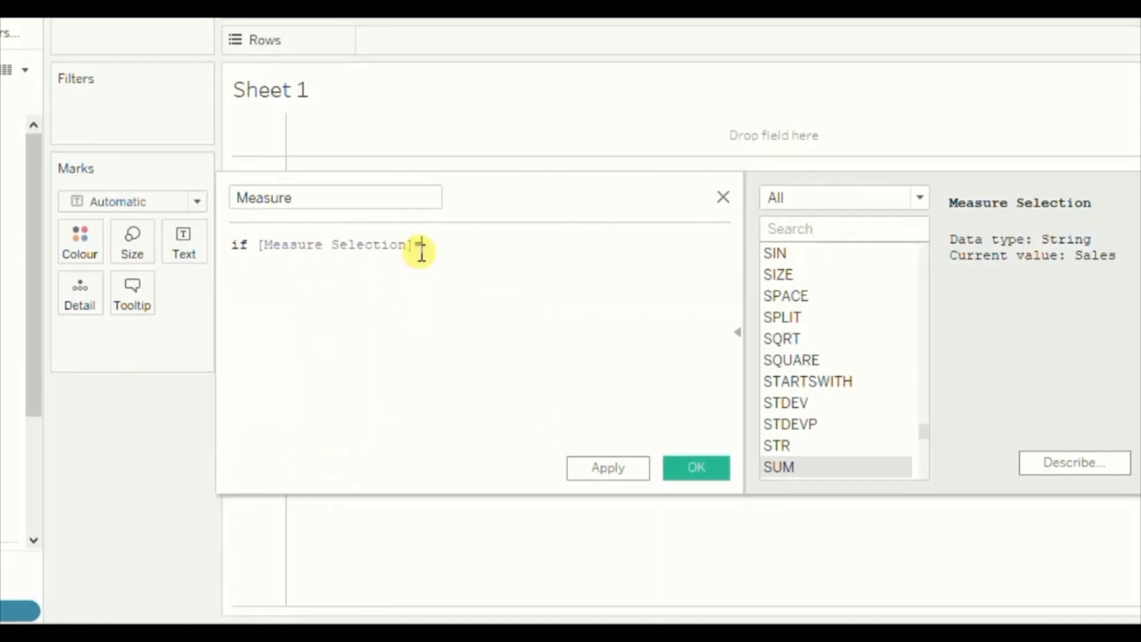
text('Sales' then SUM()sal)
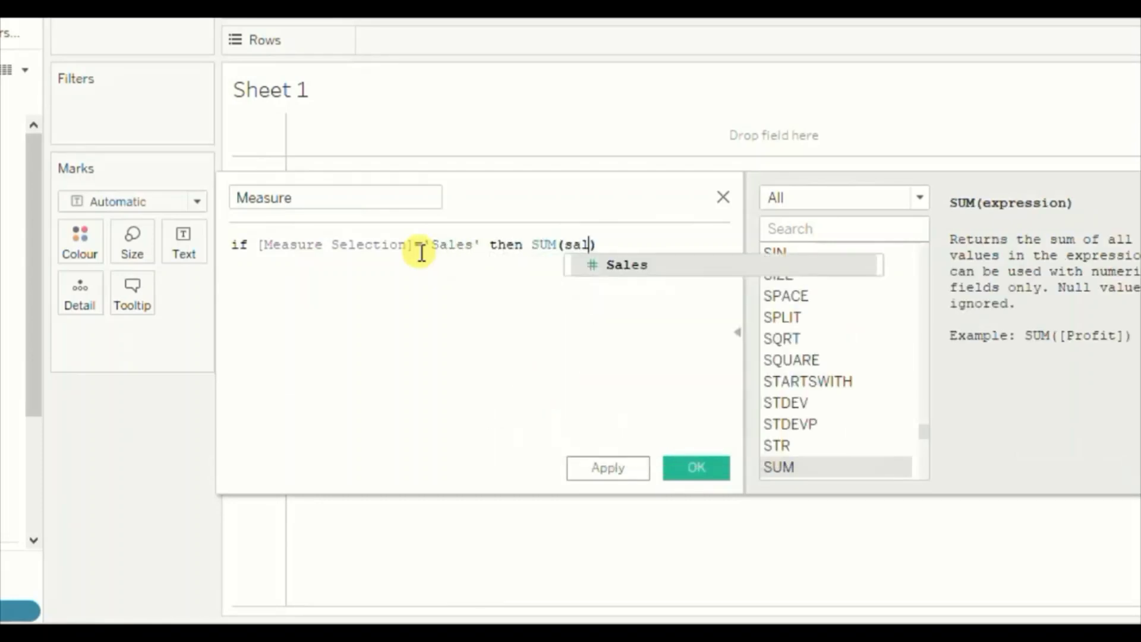
key(Return)
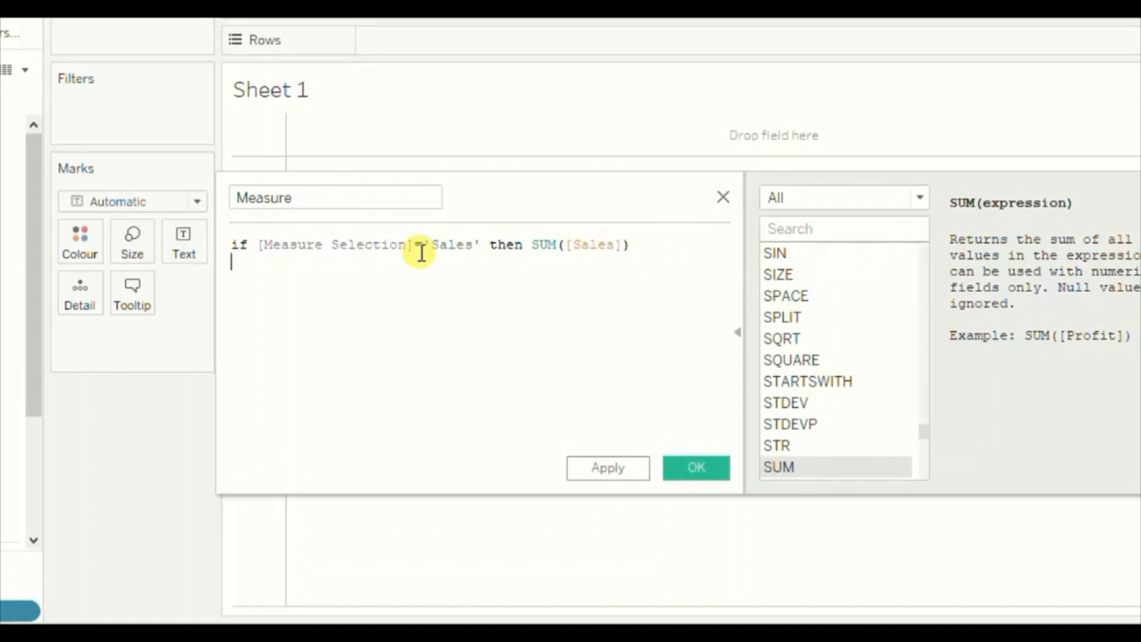
Add ELSEIF [Measure Selection]='Profit' THEN SUM([Profit]) and begin a third ELSEIF
text(else)
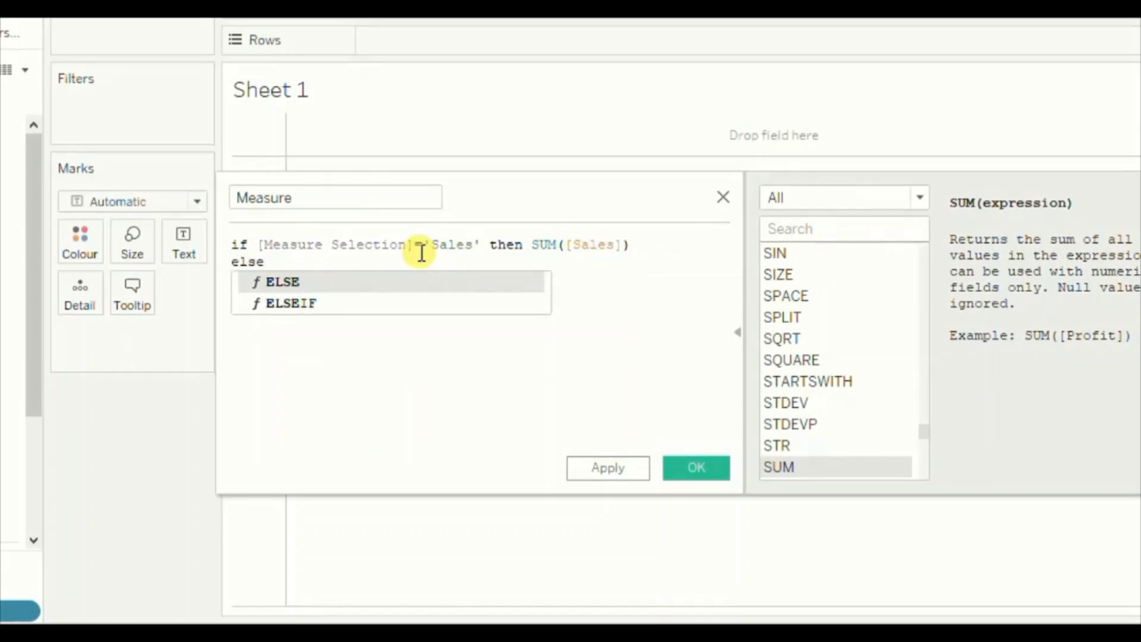
key(Down)
key(Return)
text(measu)
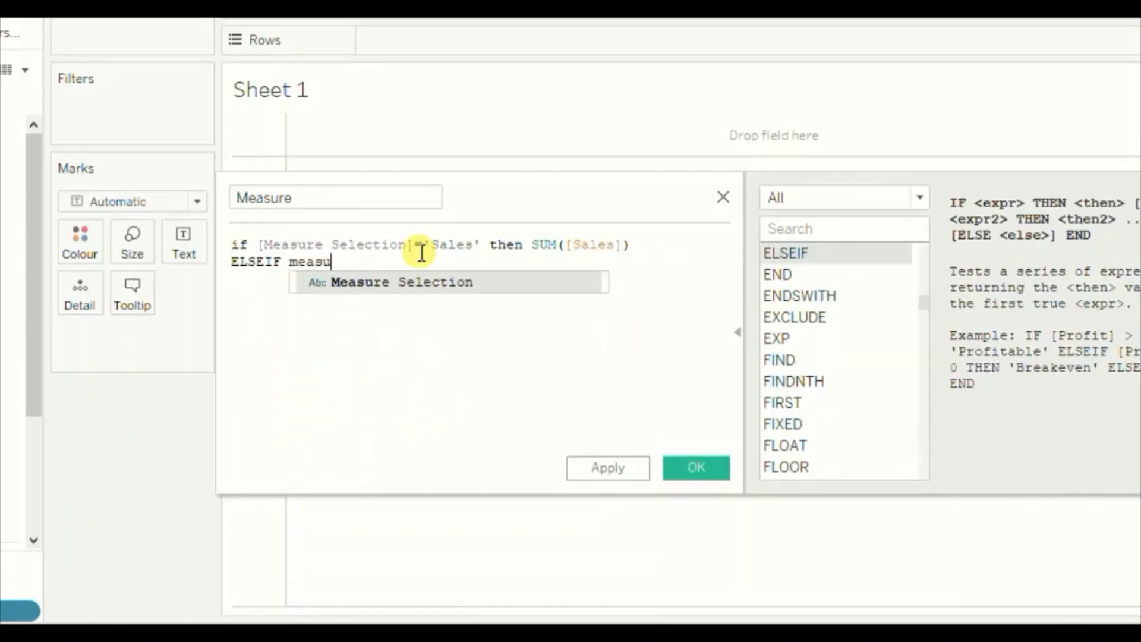
key(Return)
text(='P)
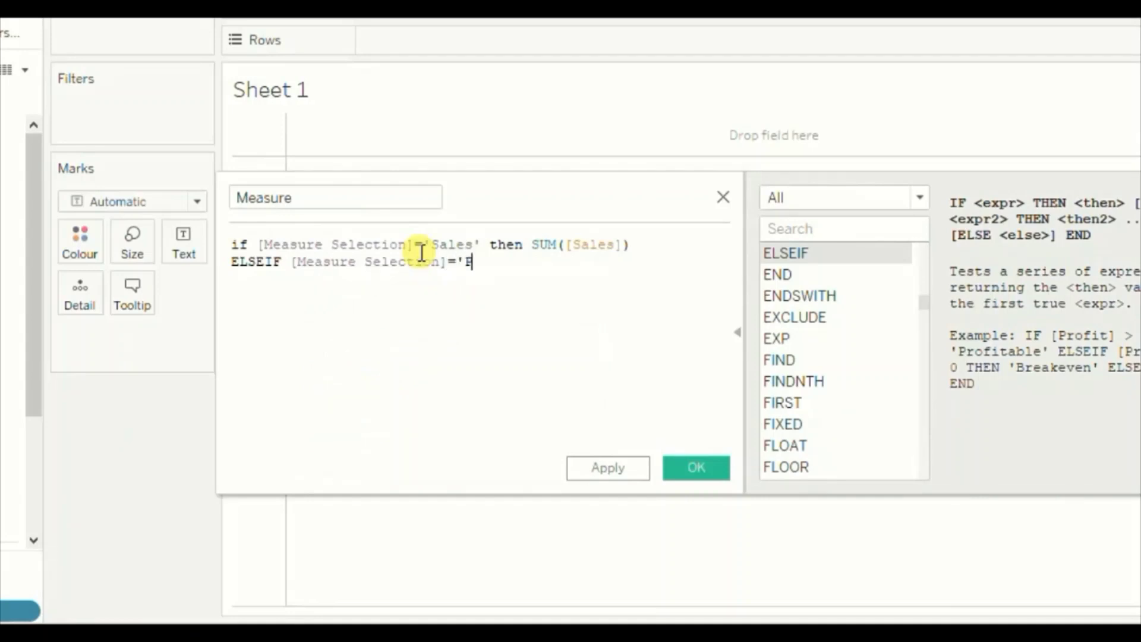
text(rofit' then su)
key(Return)
text(prof)
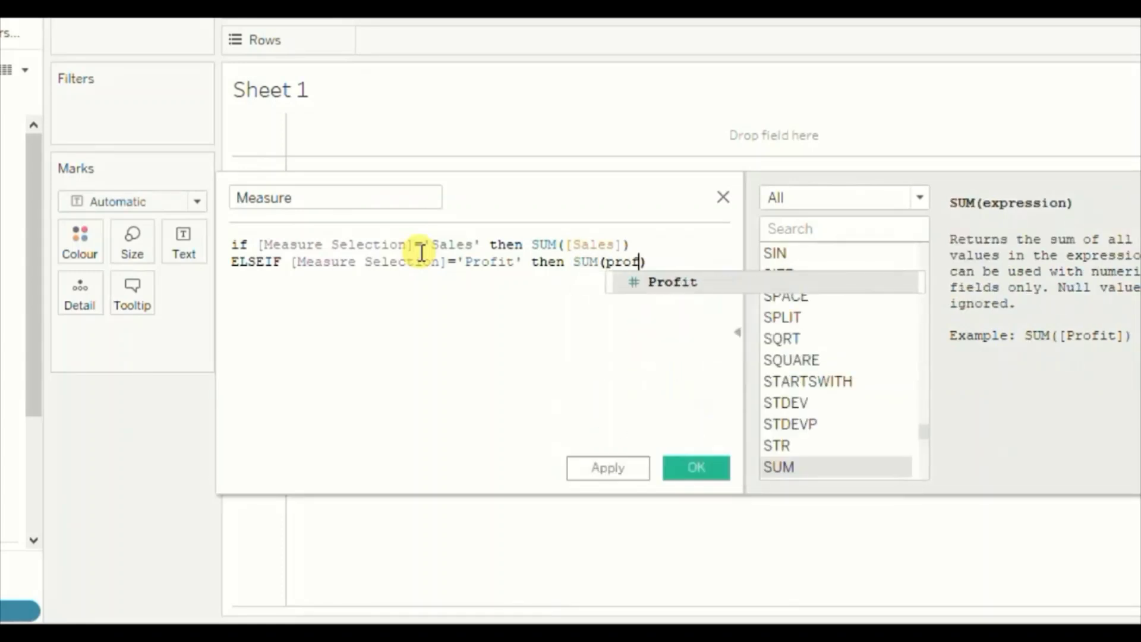
key(Return)
key(Right)
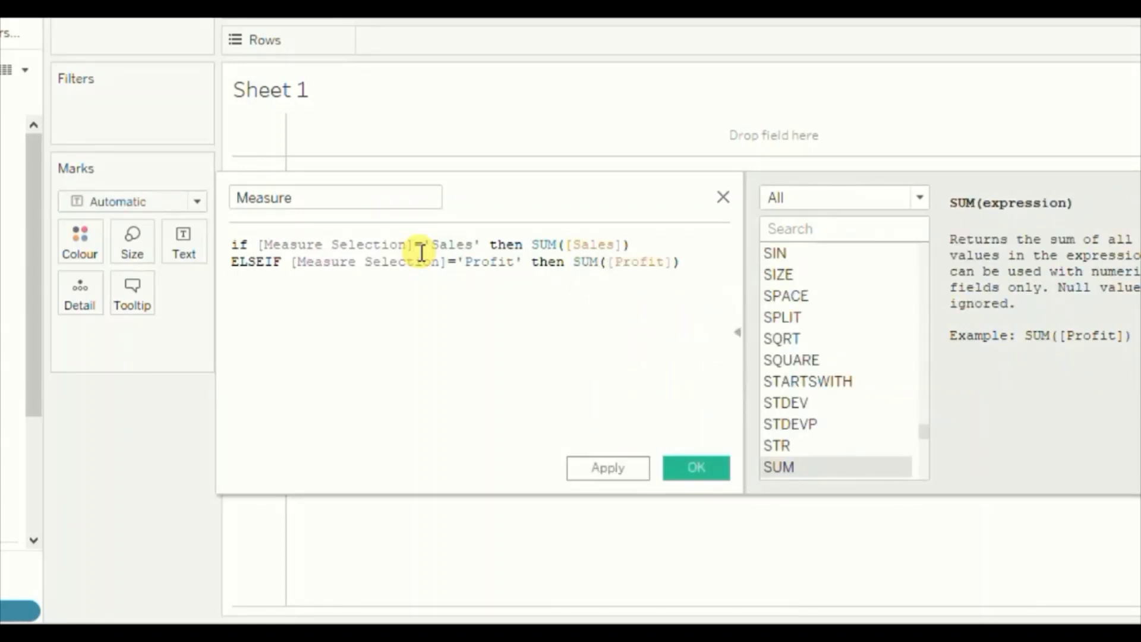
key(Return)
text(elseif meas)
Complete the third branch: 'Quantity' returns SUM([Quantity])
key(Return)
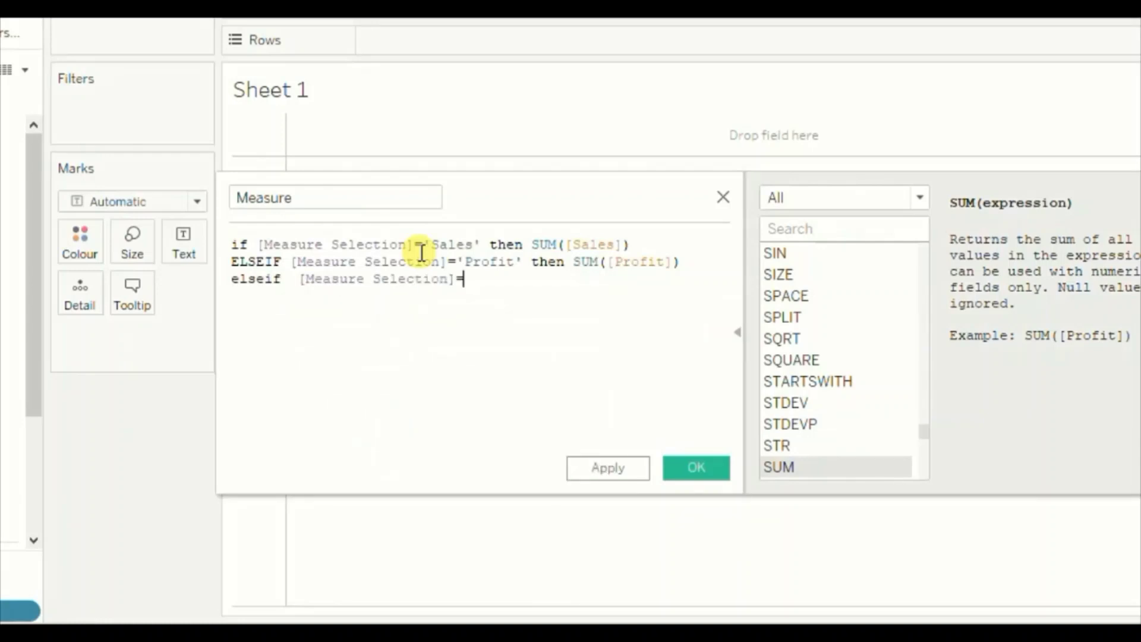
text(='Quantiy)
key(BackSpace)
text(ty' the)
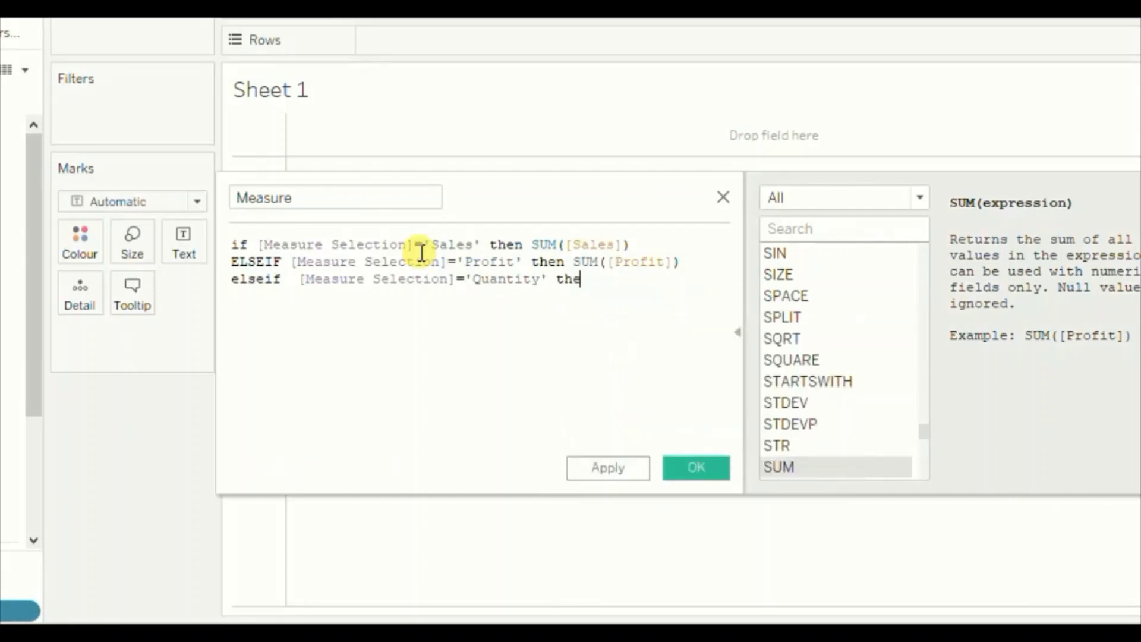
text(n sum)
key(Return)
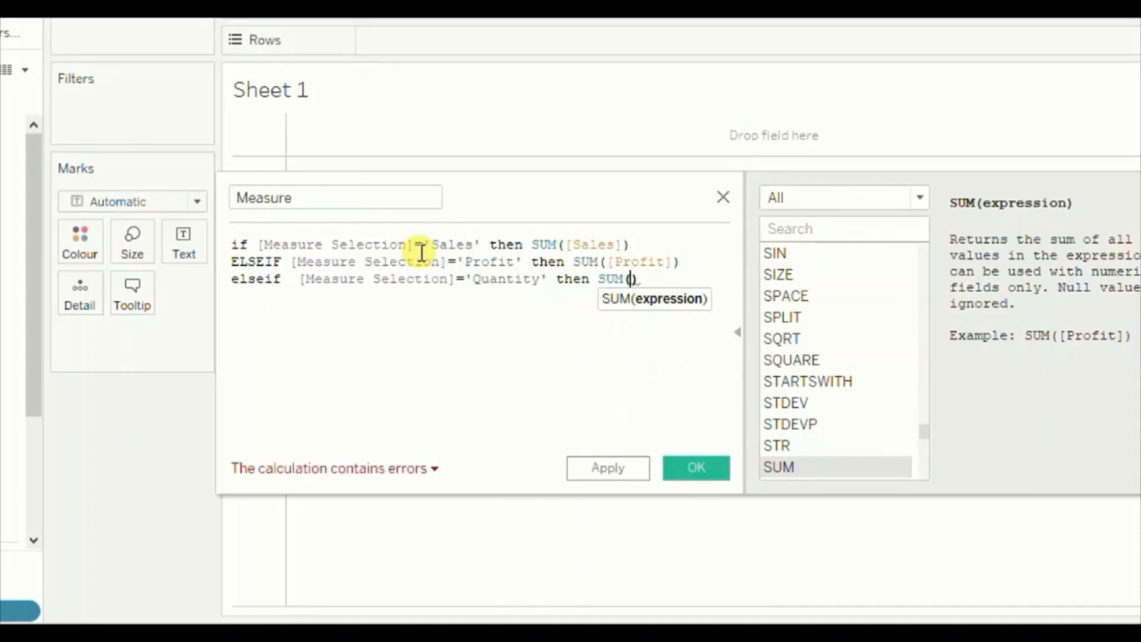
text([quantit)
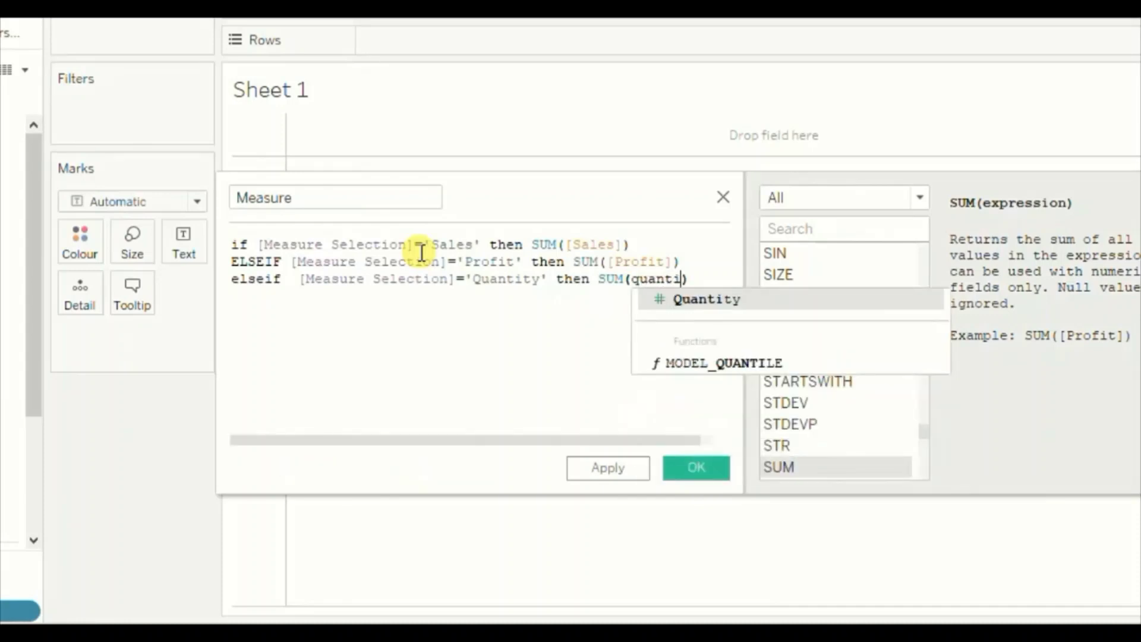
key(Return)
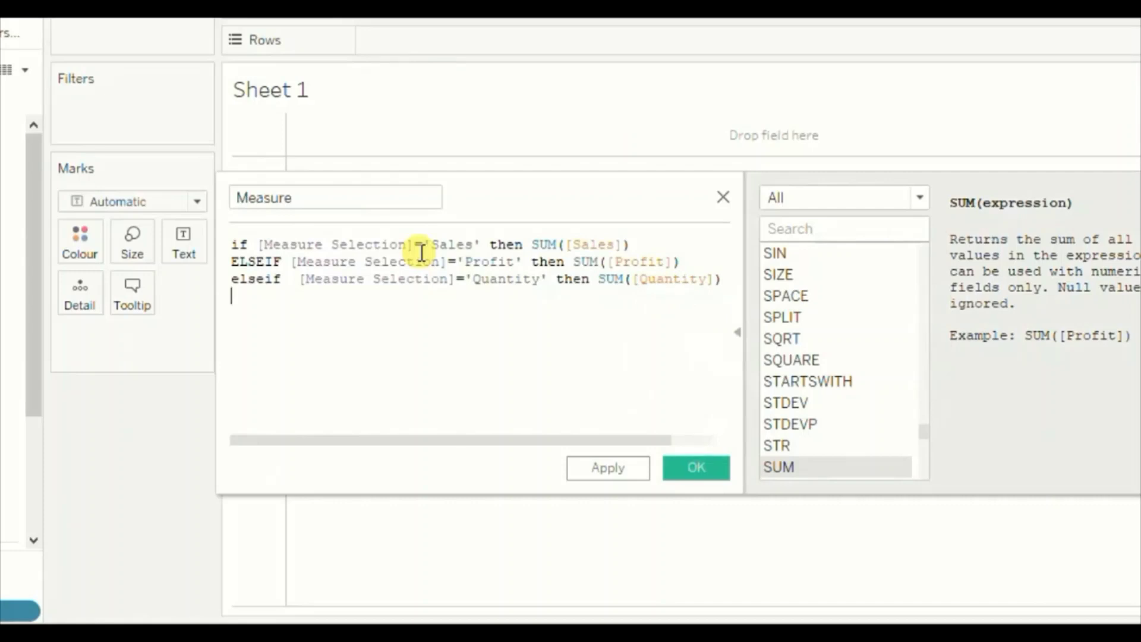
Add a fourth ELSEIF for 'Profit %' returning SUM([Profit])
text(els)
key(Down)
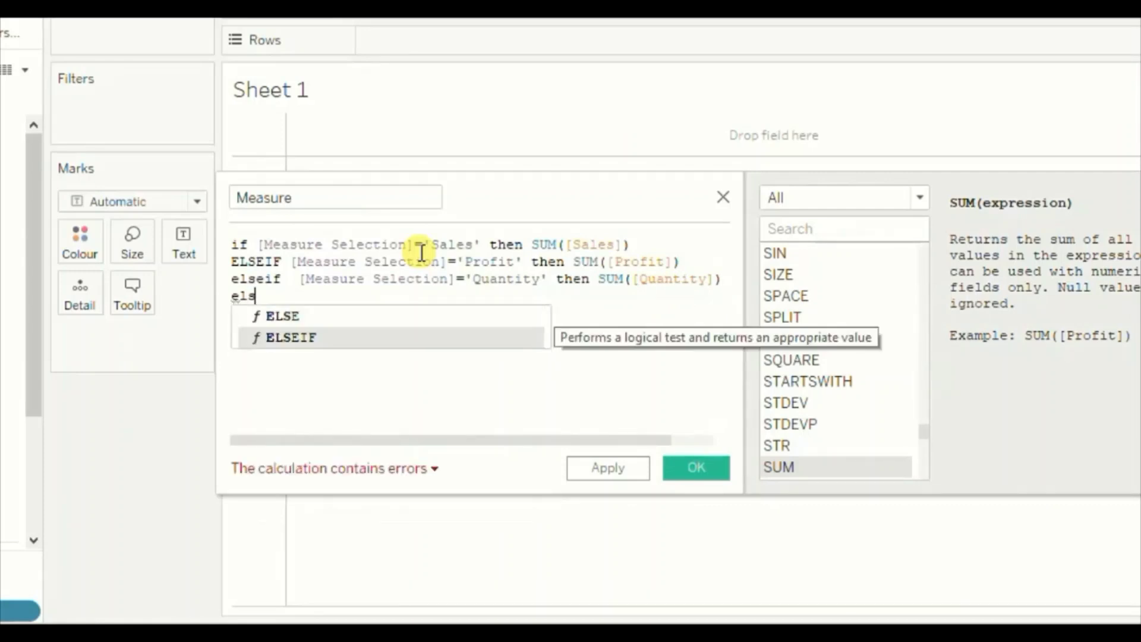
key(Return)
text(meas)
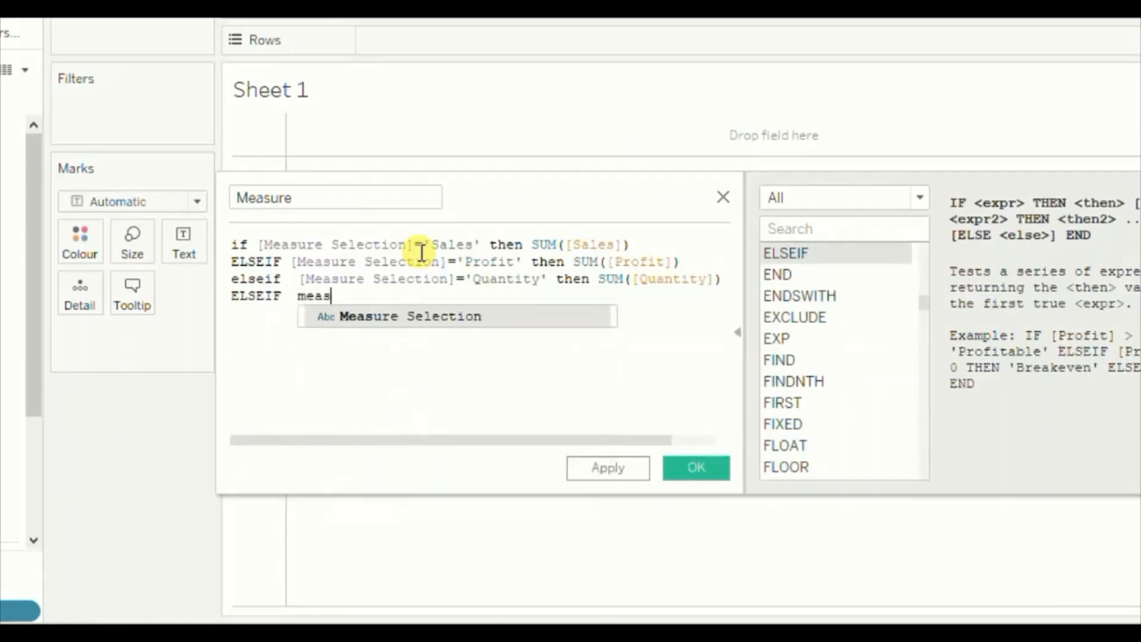
key(Return)
text(='Pr)
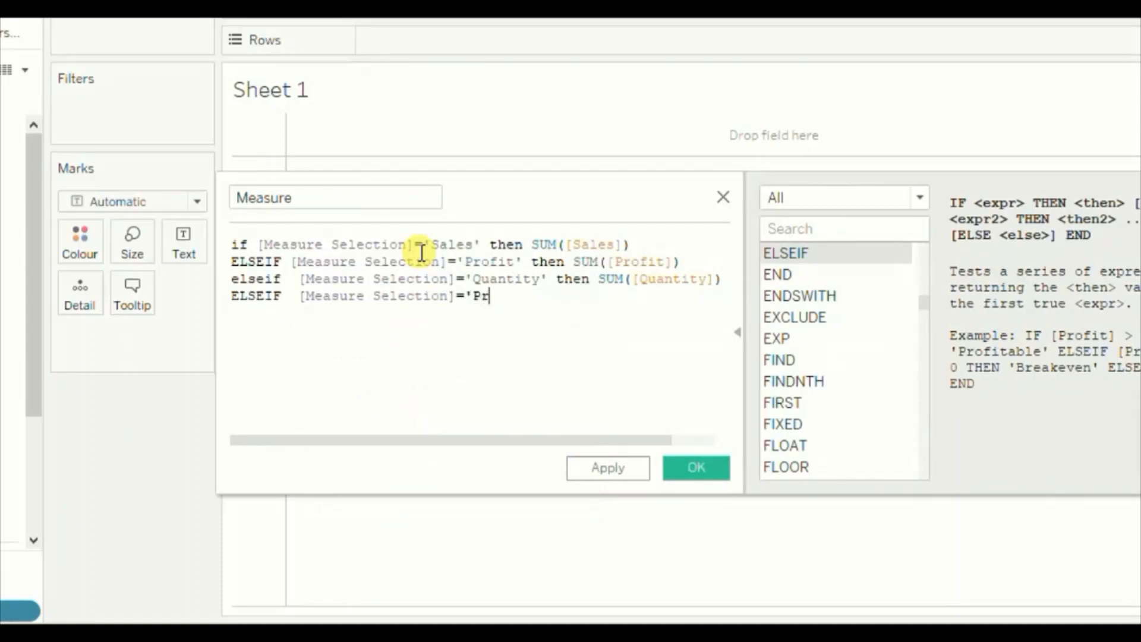
text(ofit)
text('' then )
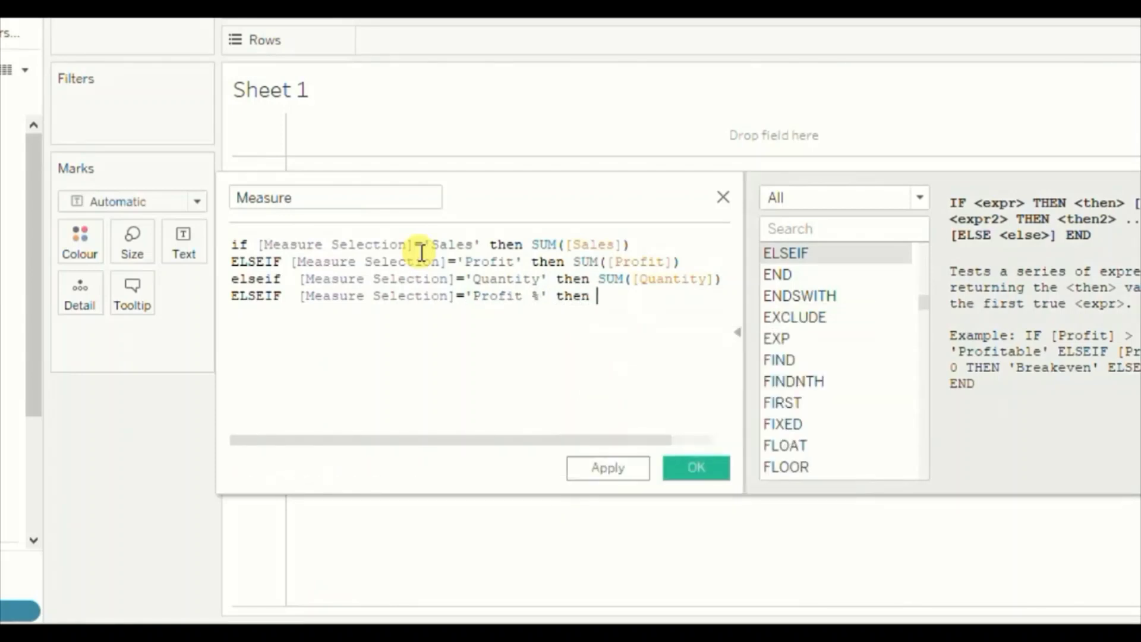
text(sum)
key(Return)
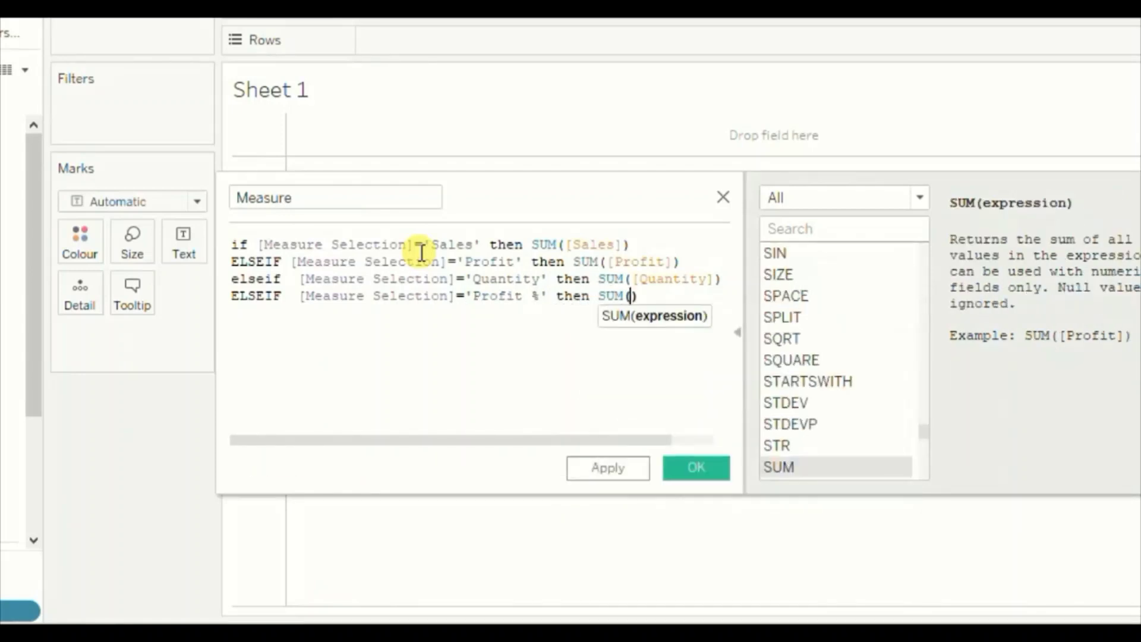
text(prof)
key(Return)
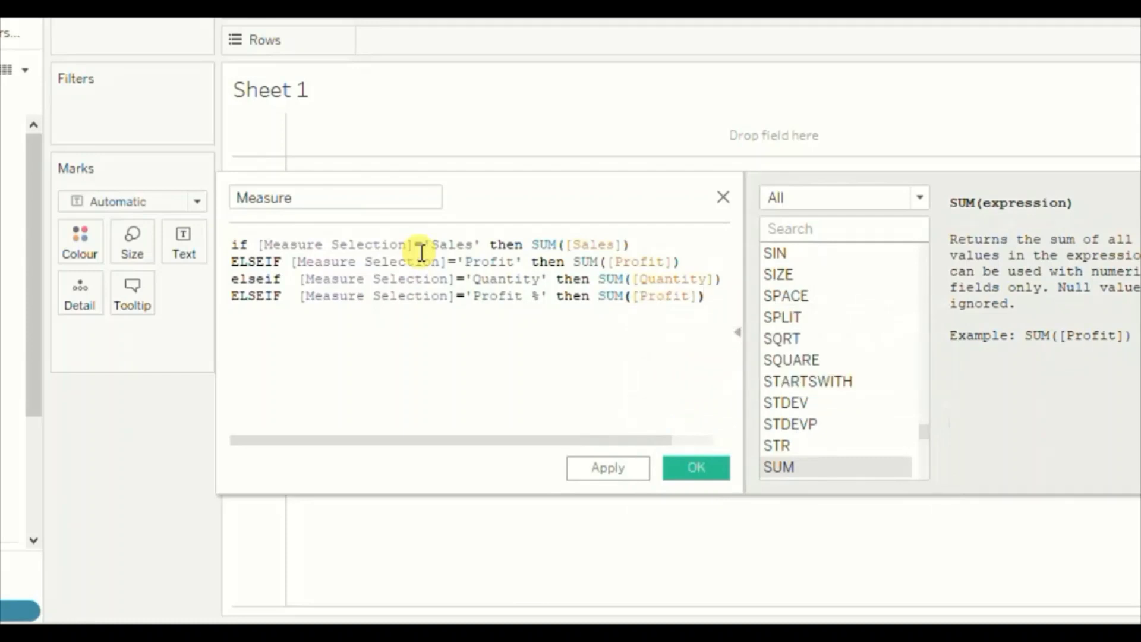
Divide the Profit % result by SUM([Sales]) and close the formula with END
text(/sum)
key(Return)
text(sa)
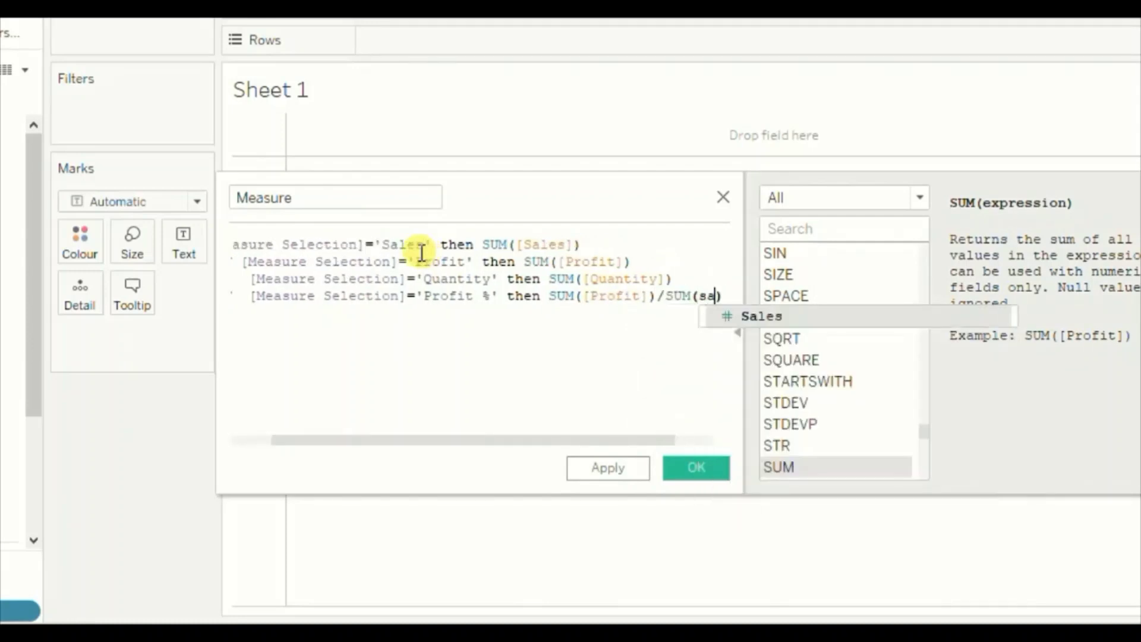
text(le)
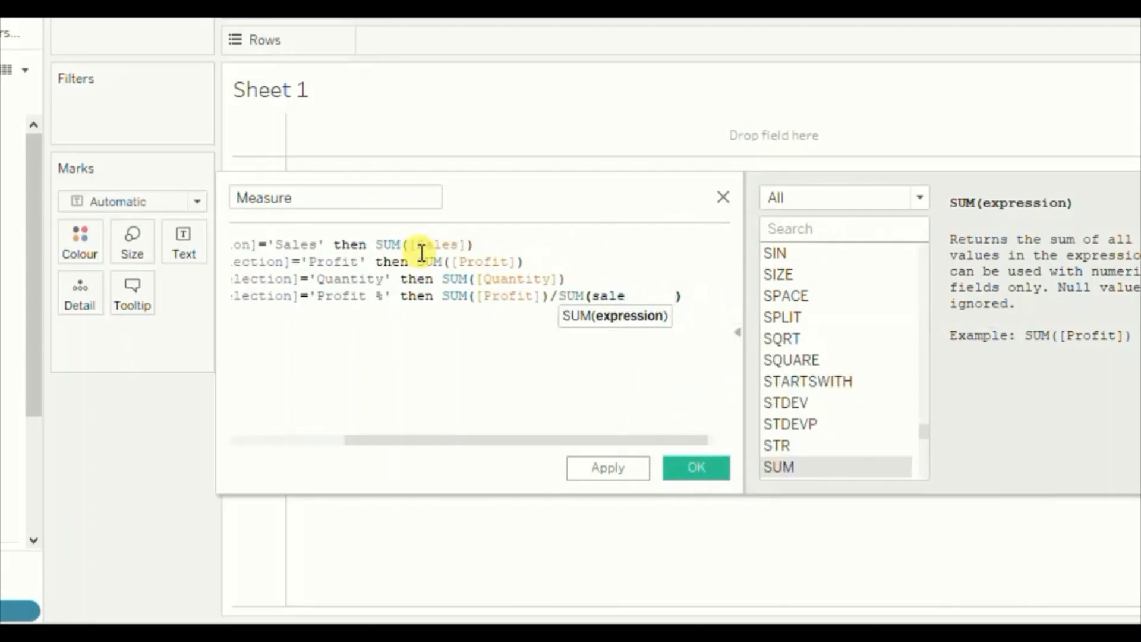
key(BackSpace)
key(BackSpace)
key(BackSpace)
key(BackSpace)
key(BackSpace)
key(BackSpace)
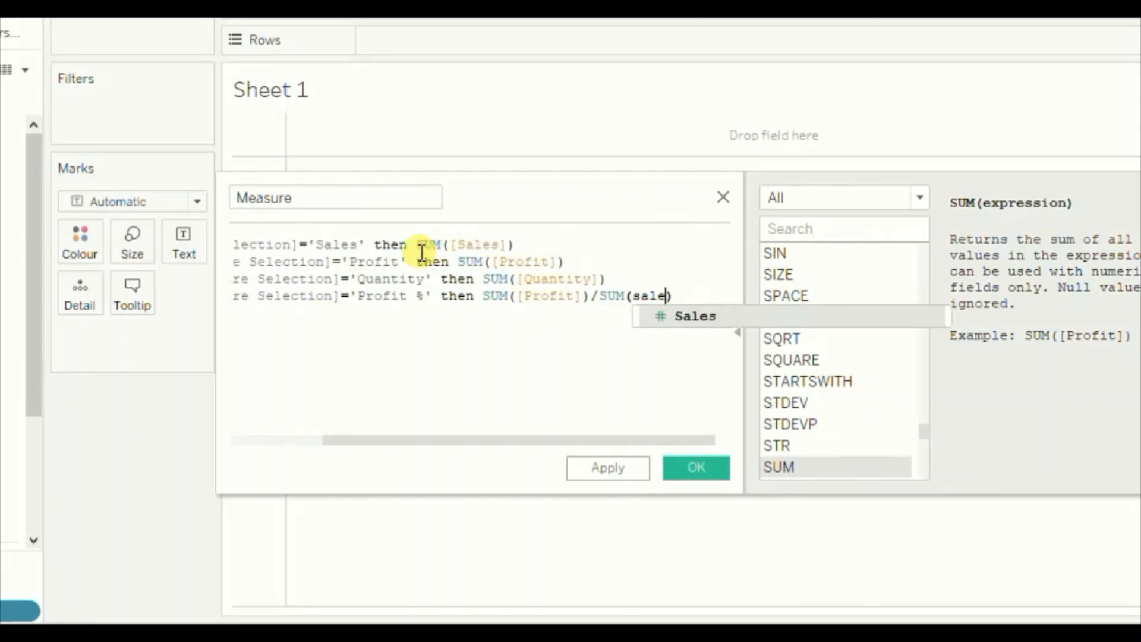
key(Return)
key(End)
key(Return)
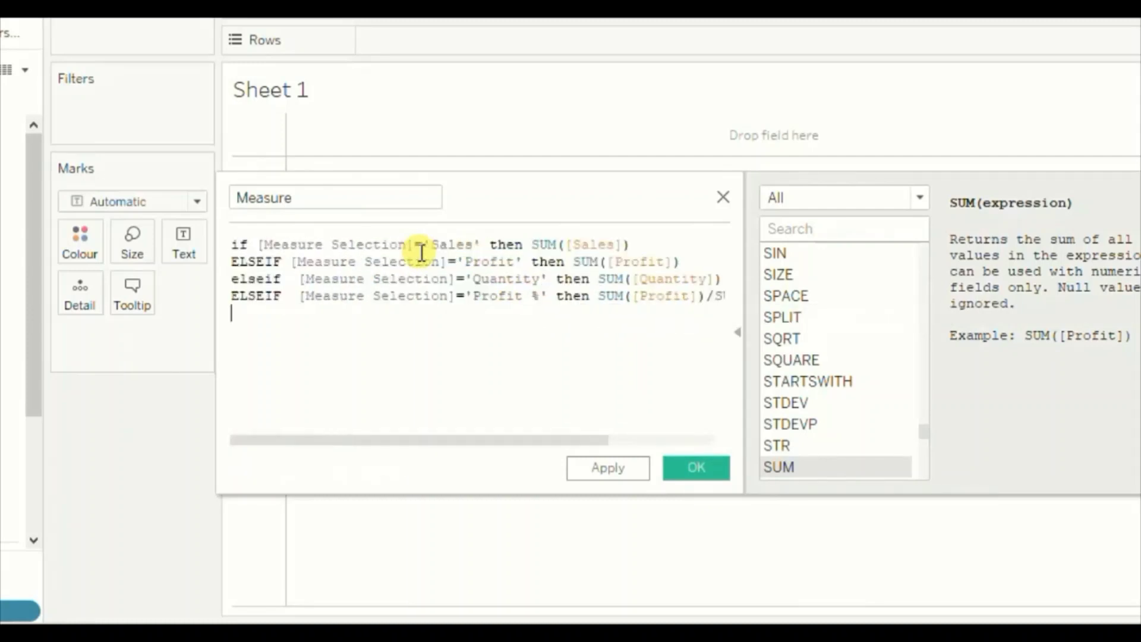
text(end)
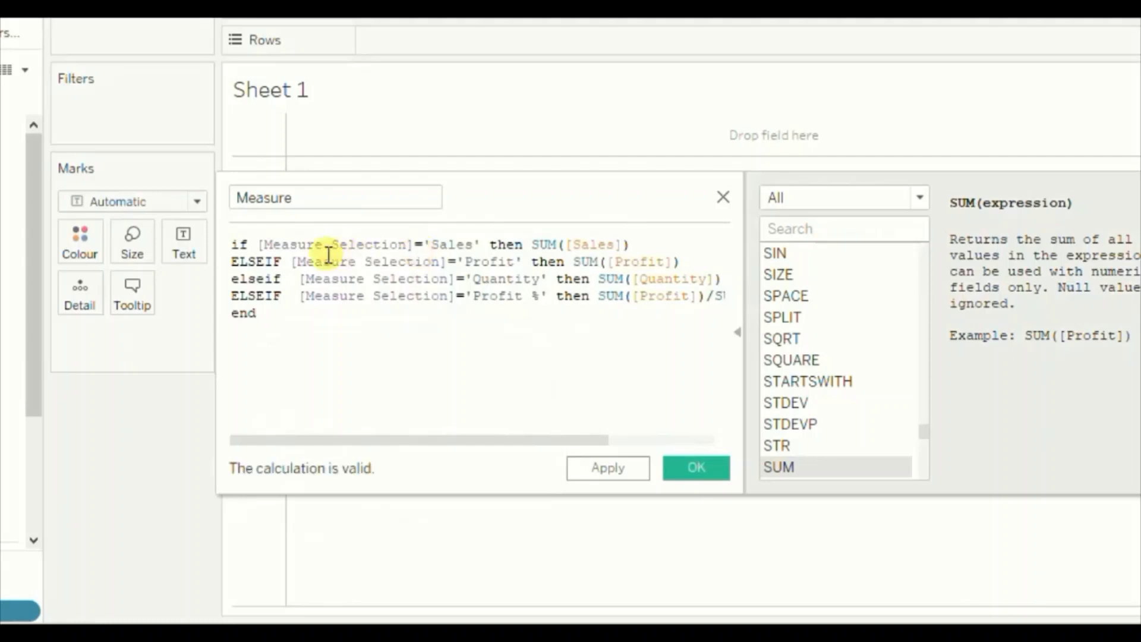
Highlight the Measure Selection, Sales, Profit and Quantity parts to review the formula
drag(300, 245, 385, 247)
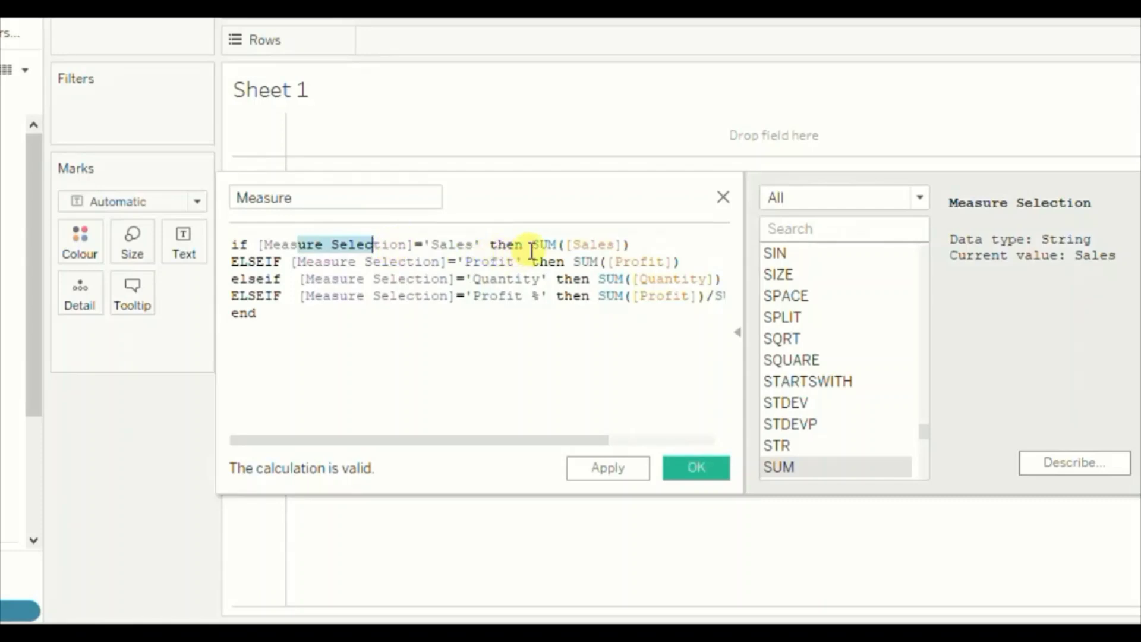
drag(530, 245, 622, 247)
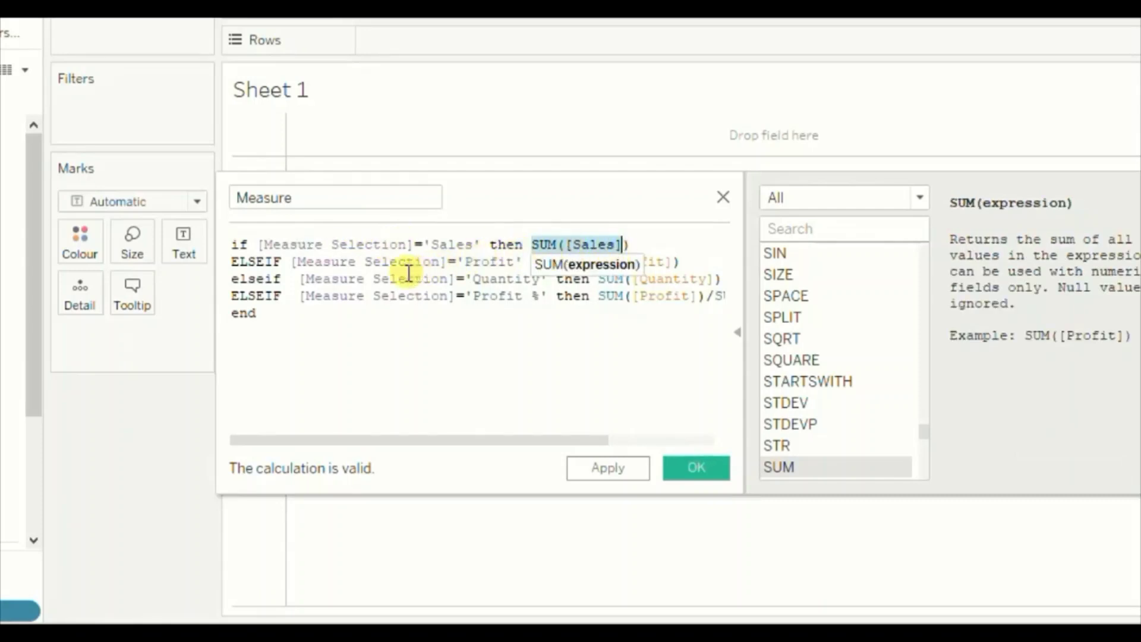
drag(369, 296, 442, 297)
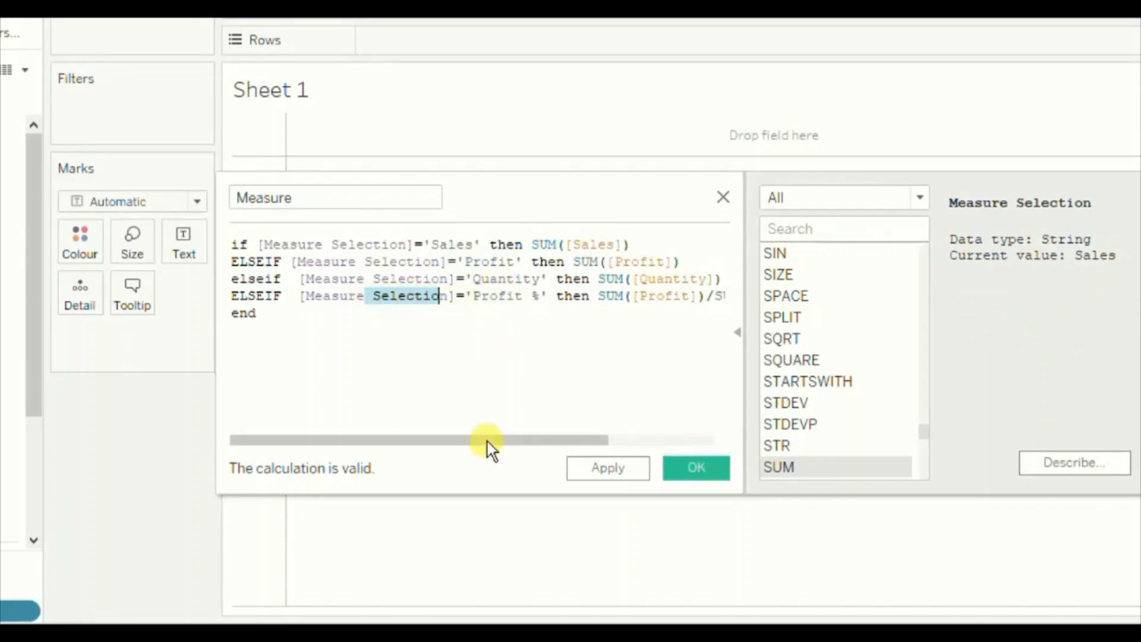
drag(487, 441, 606, 430)
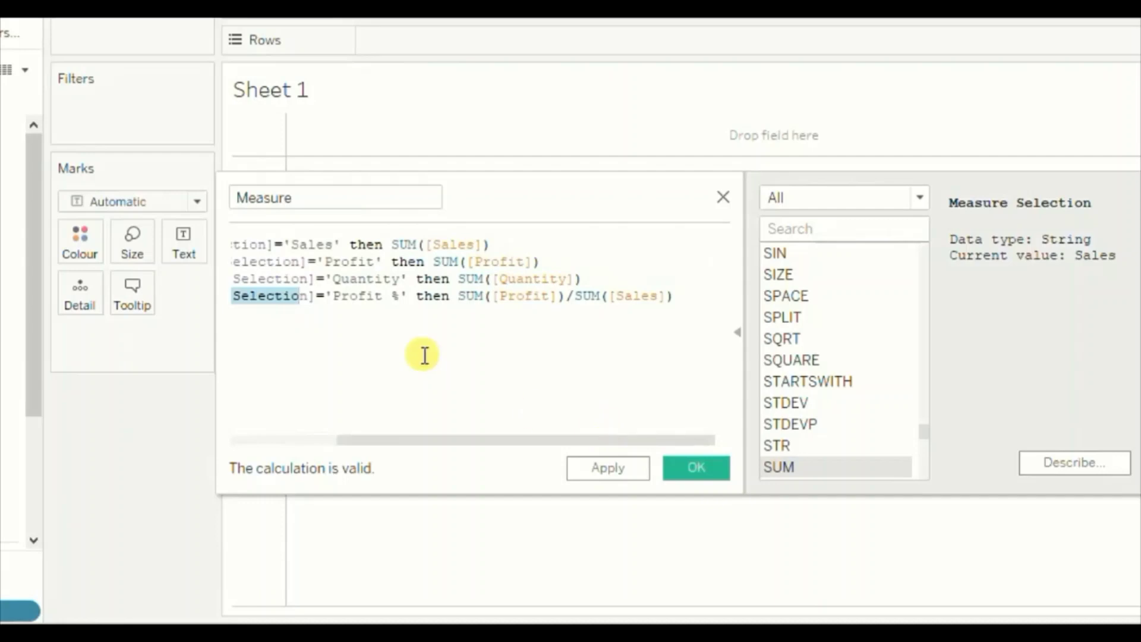
drag(459, 294, 675, 294)
drag(349, 442, 265, 440)
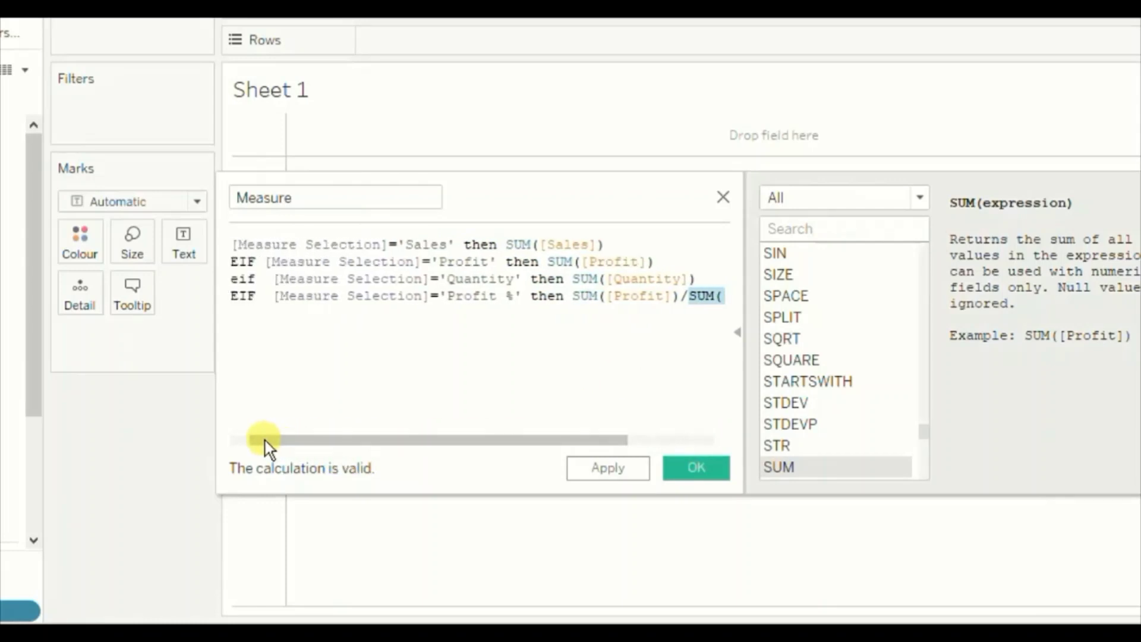
double_click(478, 278)
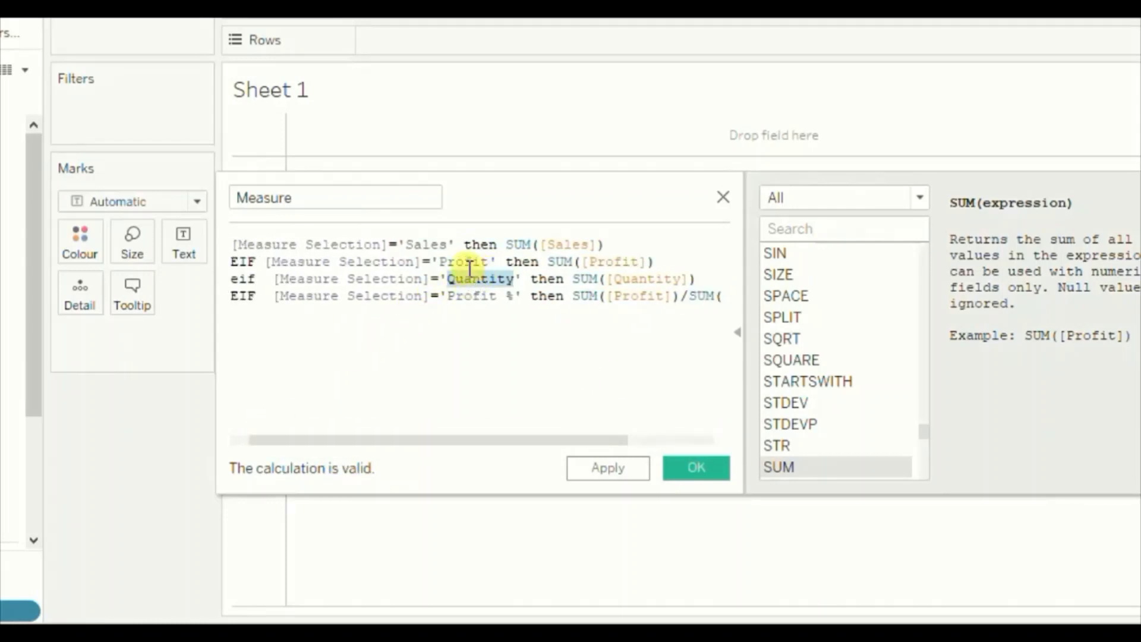
double_click(466, 261)
double_click(423, 245)
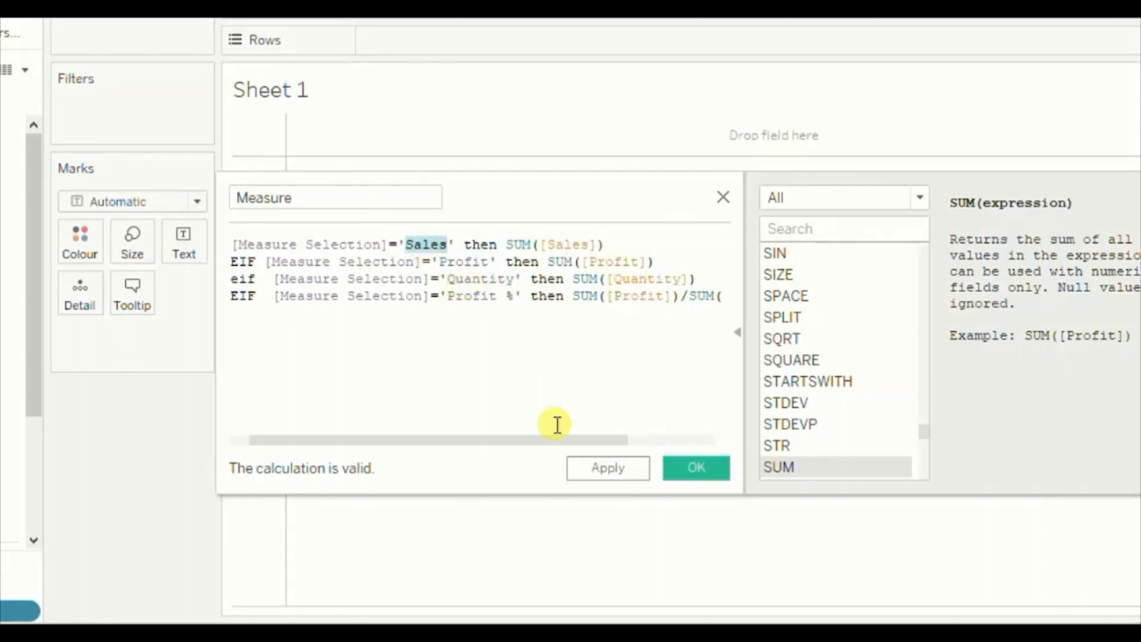
Save the Measure field and place Dimension on Columns
click(696, 468)
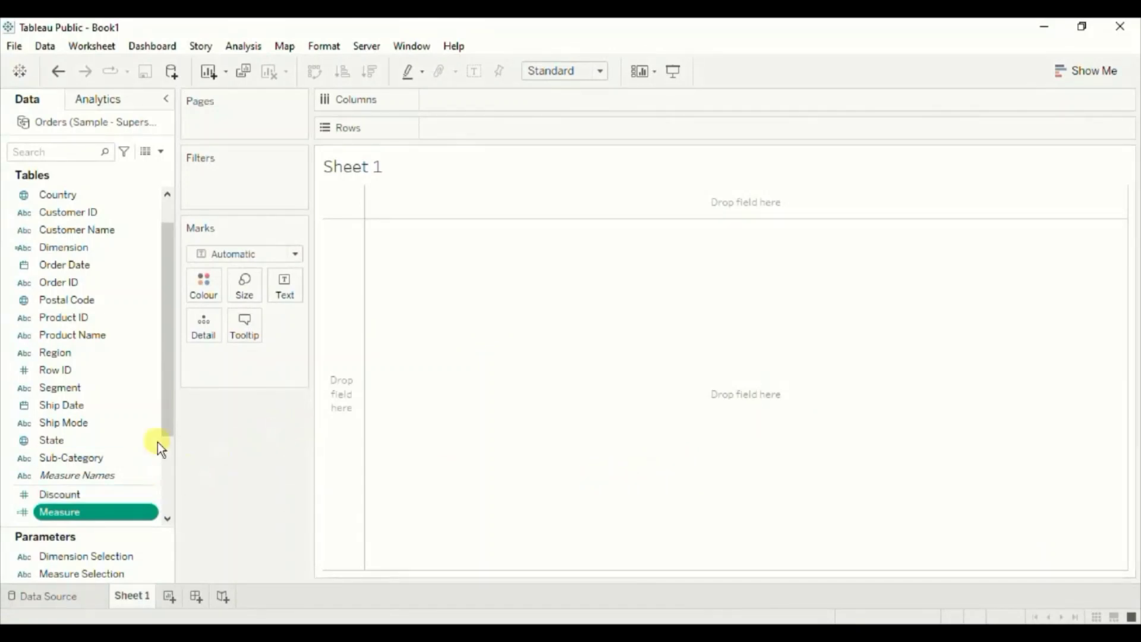
drag(170, 419, 170, 412)
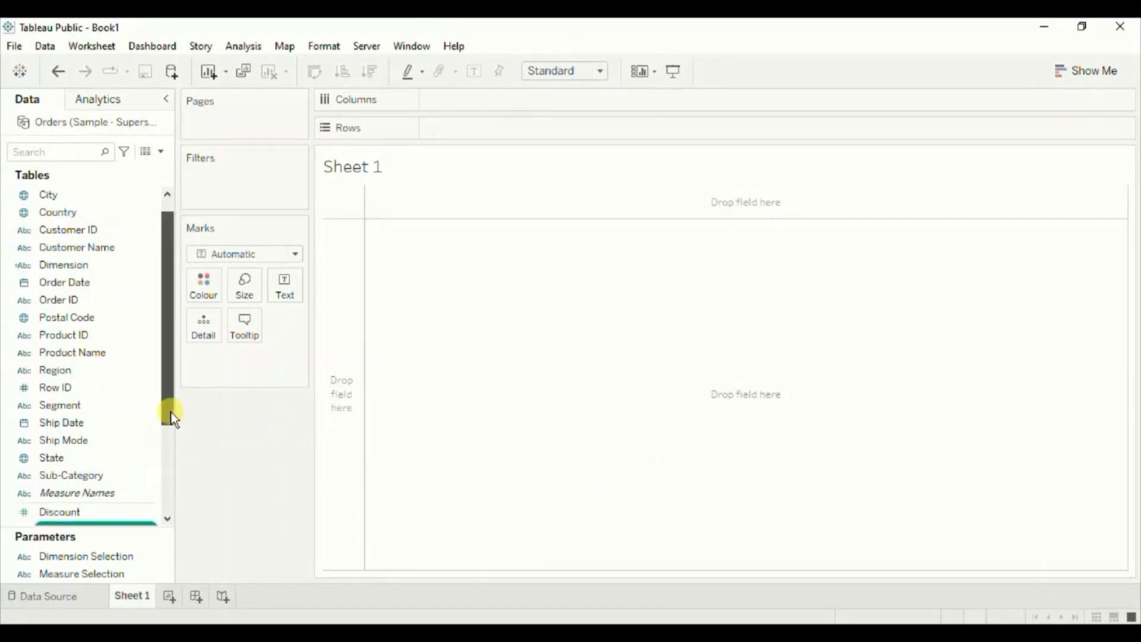
drag(80, 272, 518, 105)
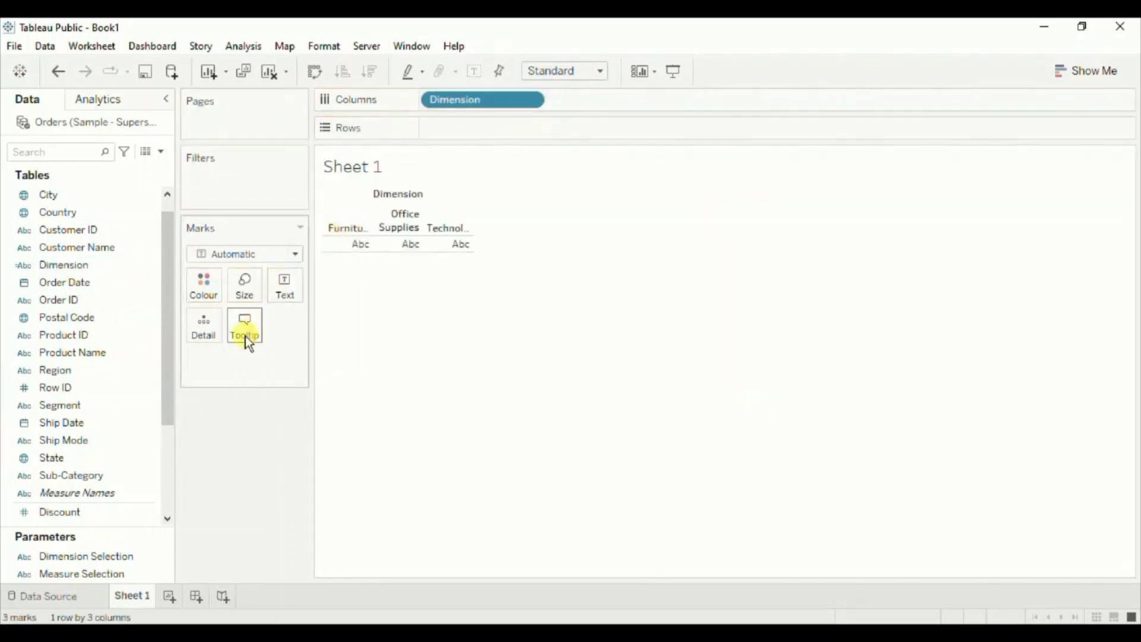
Put Measure on Rows to draw bars and fit the chart to Entire View
click(167, 477)
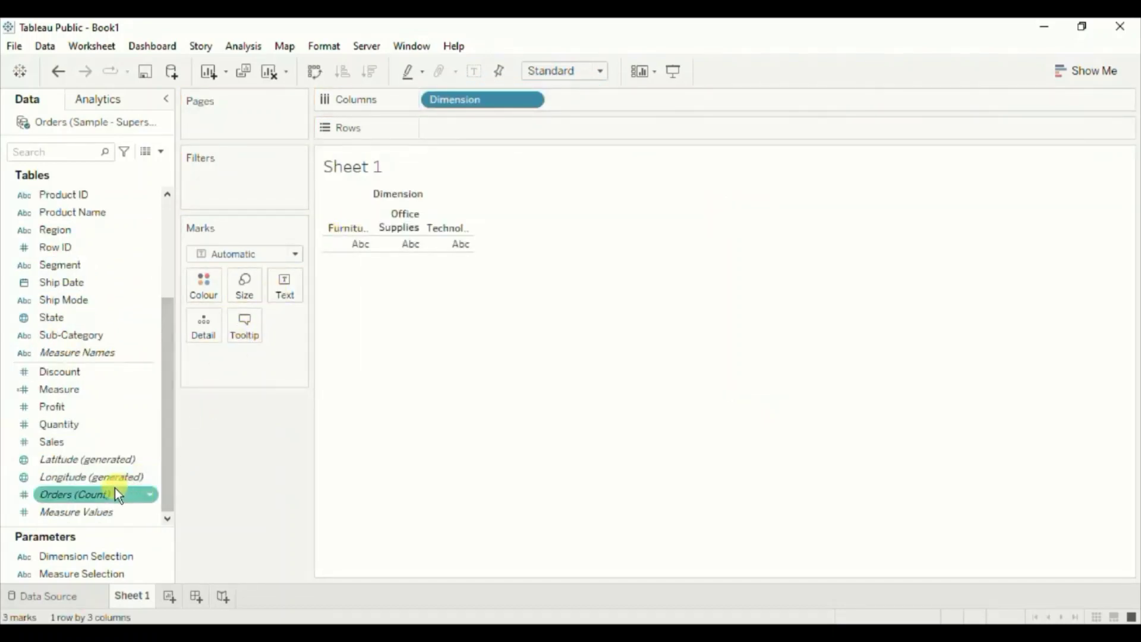
click(74, 398)
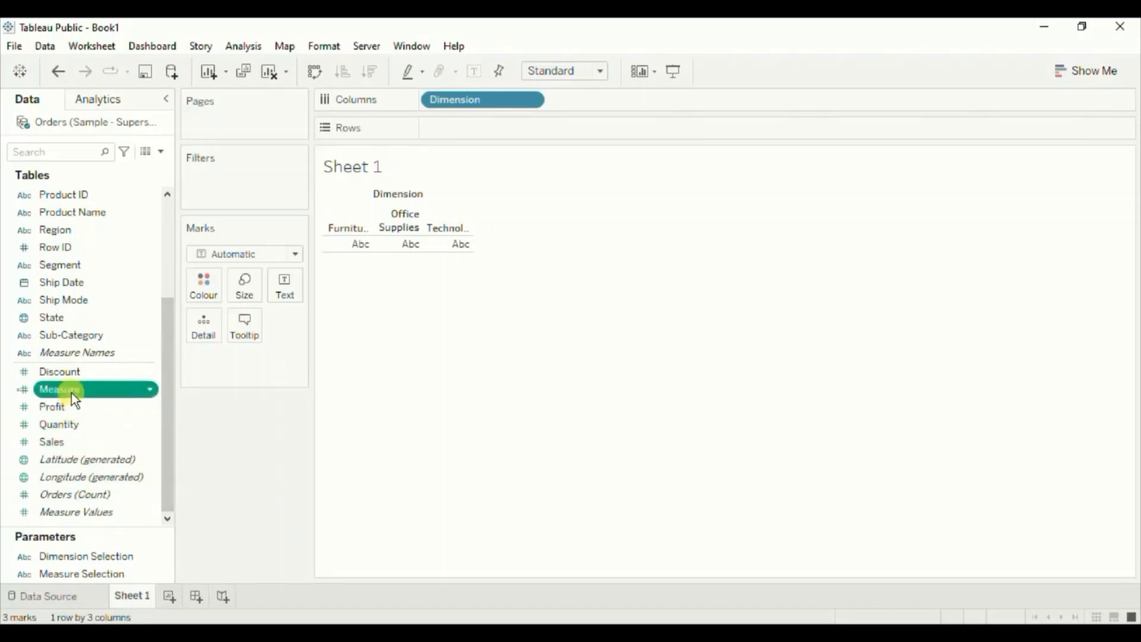
drag(72, 393, 498, 128)
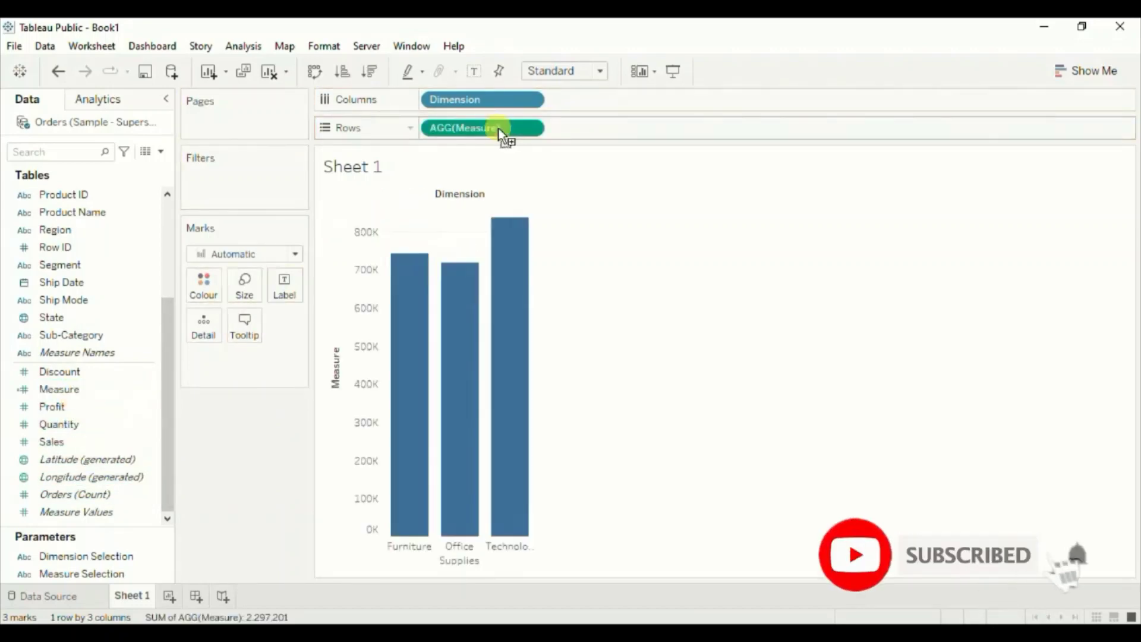
click(600, 71)
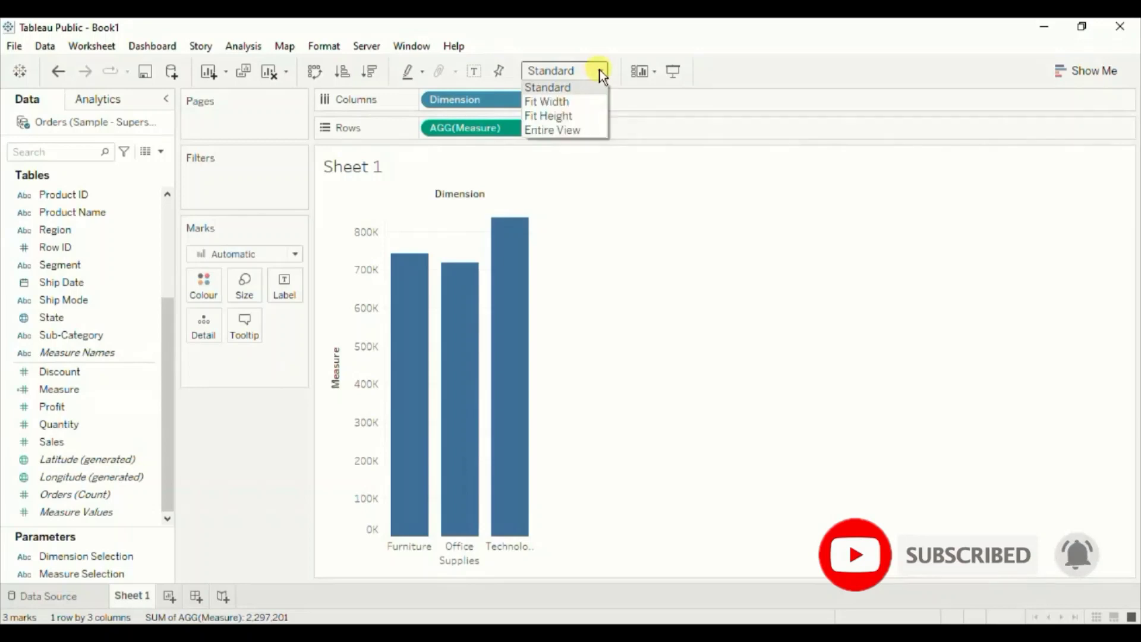
click(575, 131)
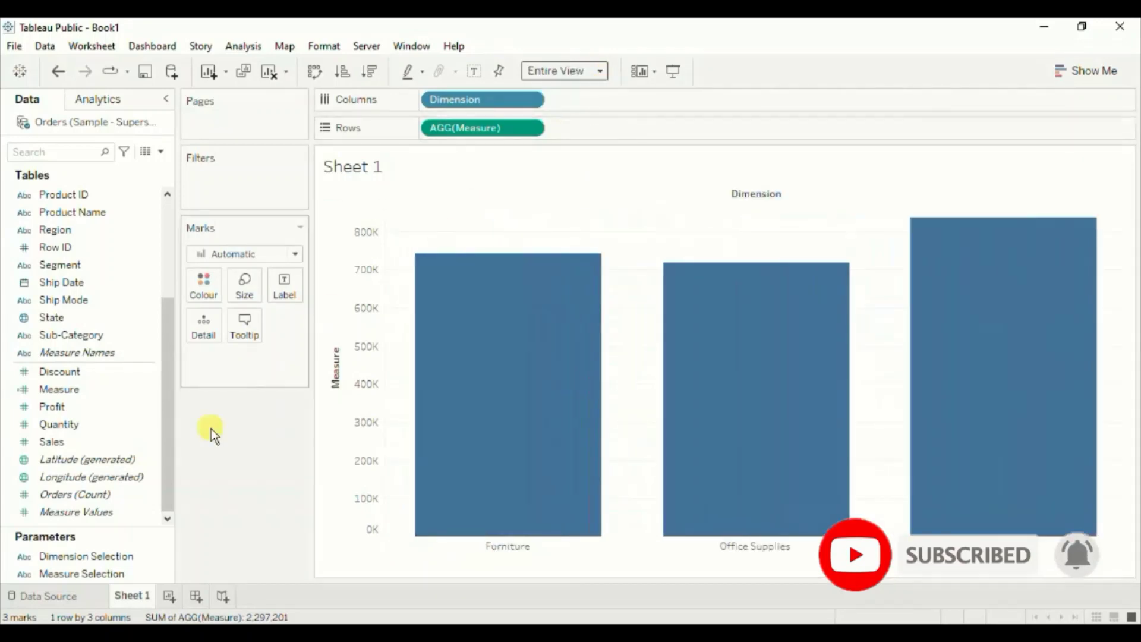
Show the Dimension Selection and Measure Selection parameter controls on the sheet
right_click(161, 555)
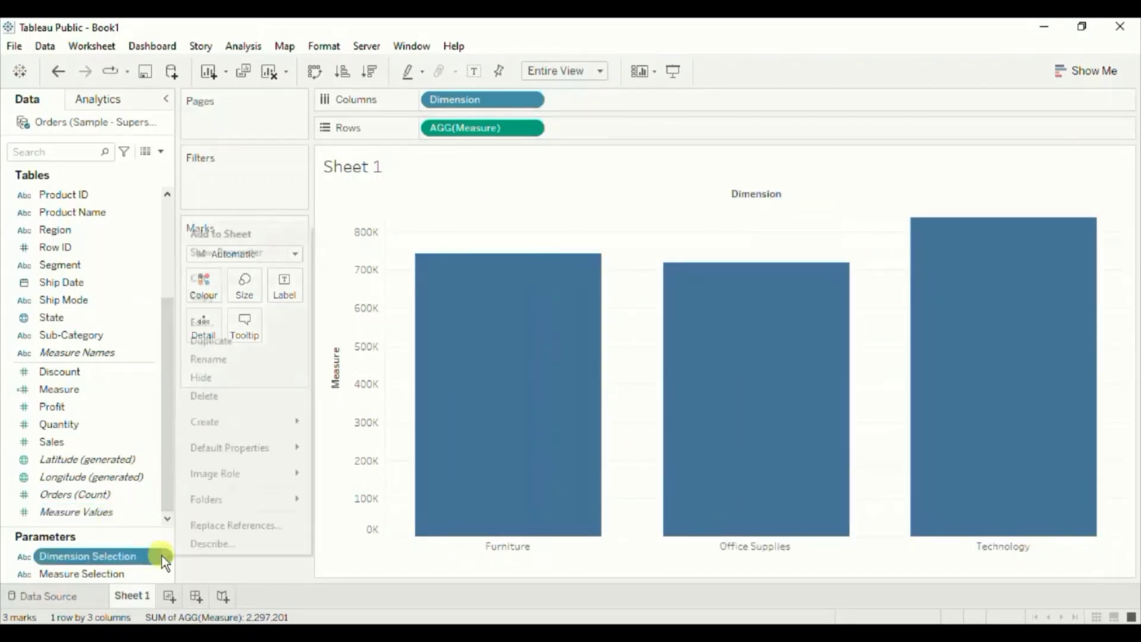
click(217, 256)
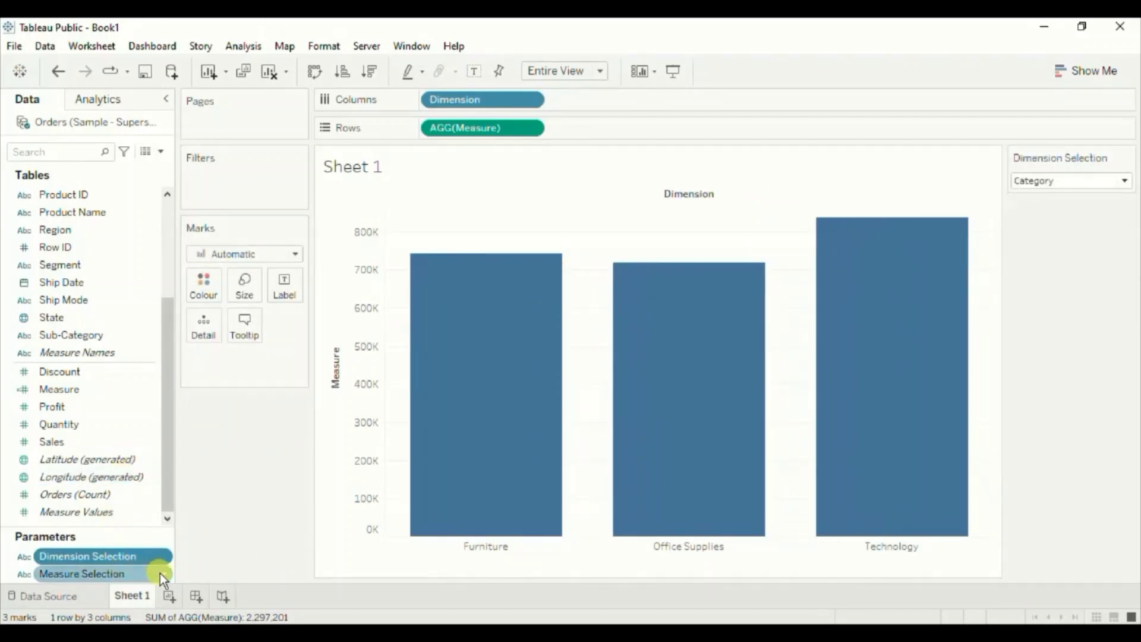
right_click(163, 573)
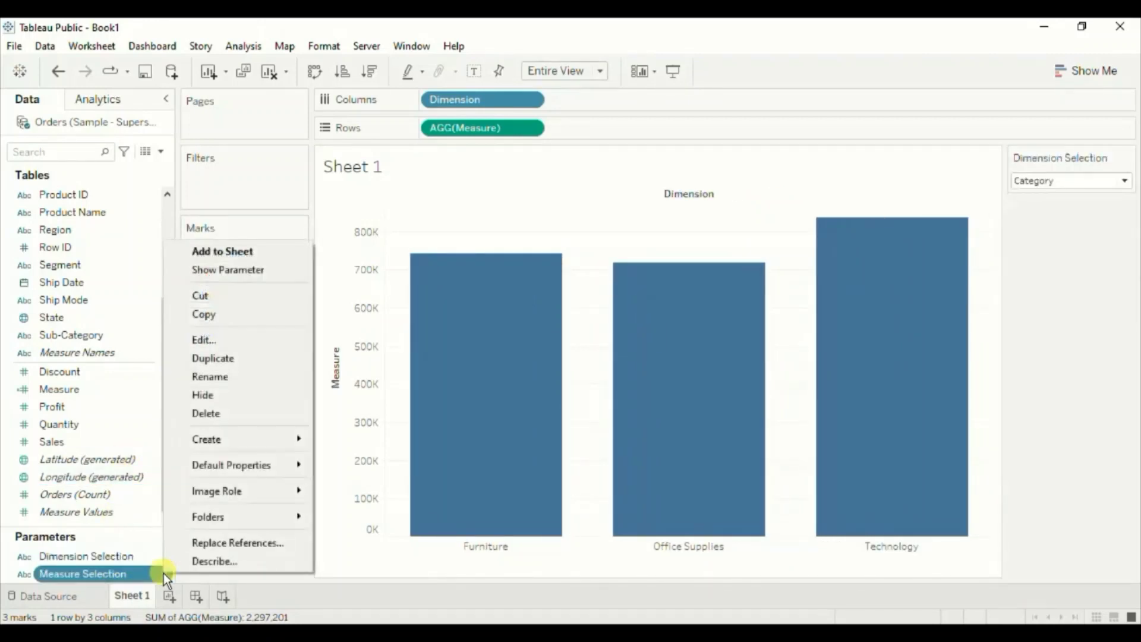
click(207, 271)
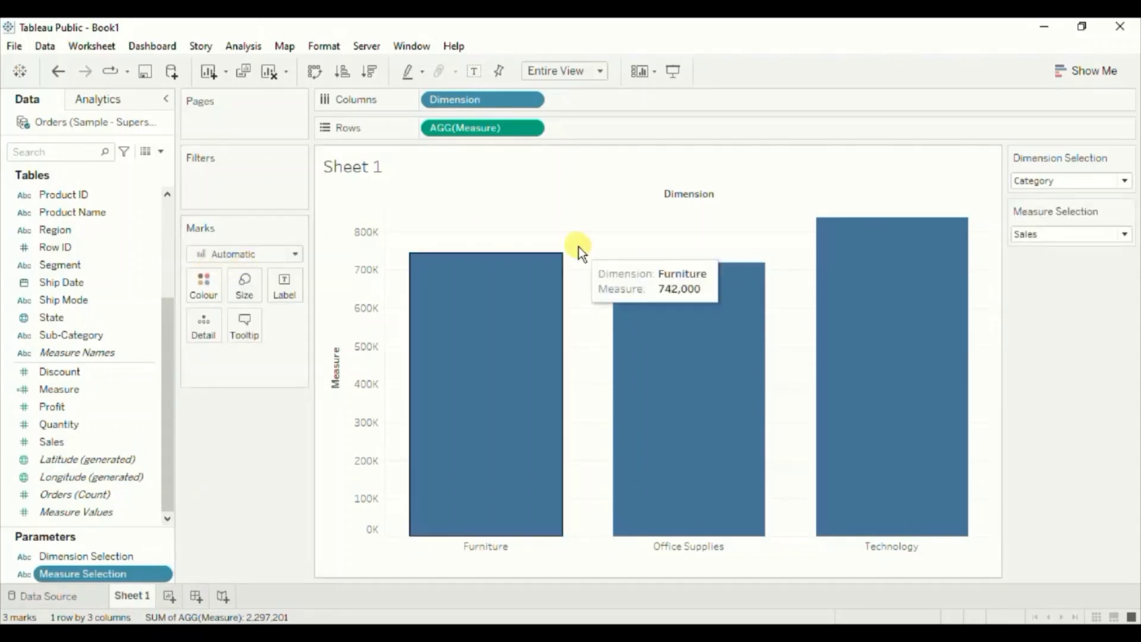
Set Dimension Selection to Region and Measure Selection to Profit
mouse_move(700, 377)
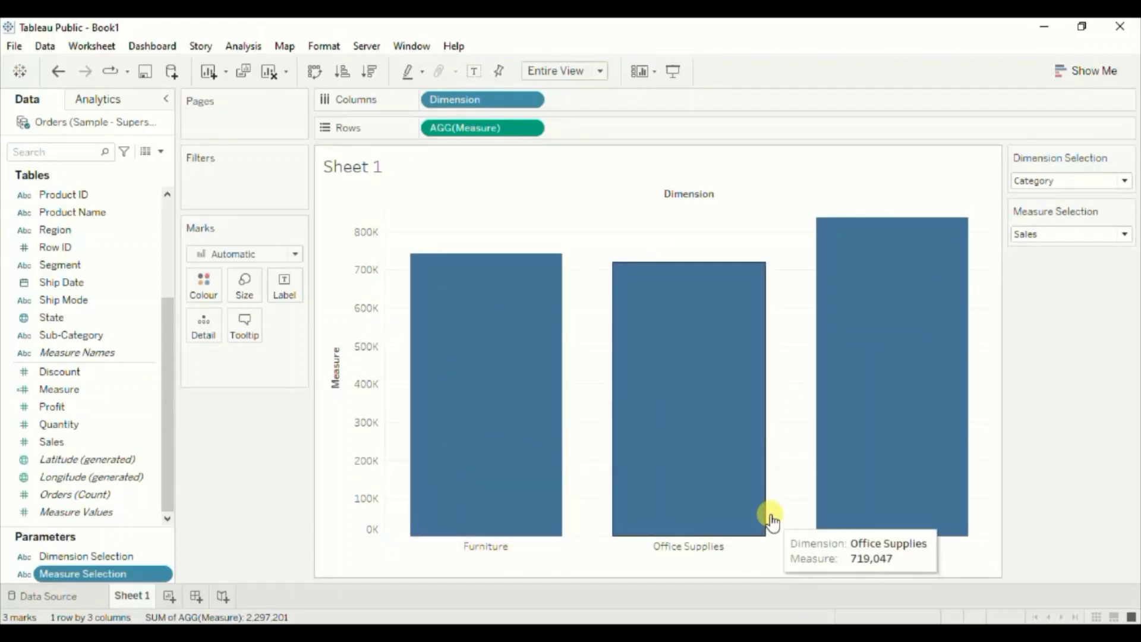
mouse_move(815, 458)
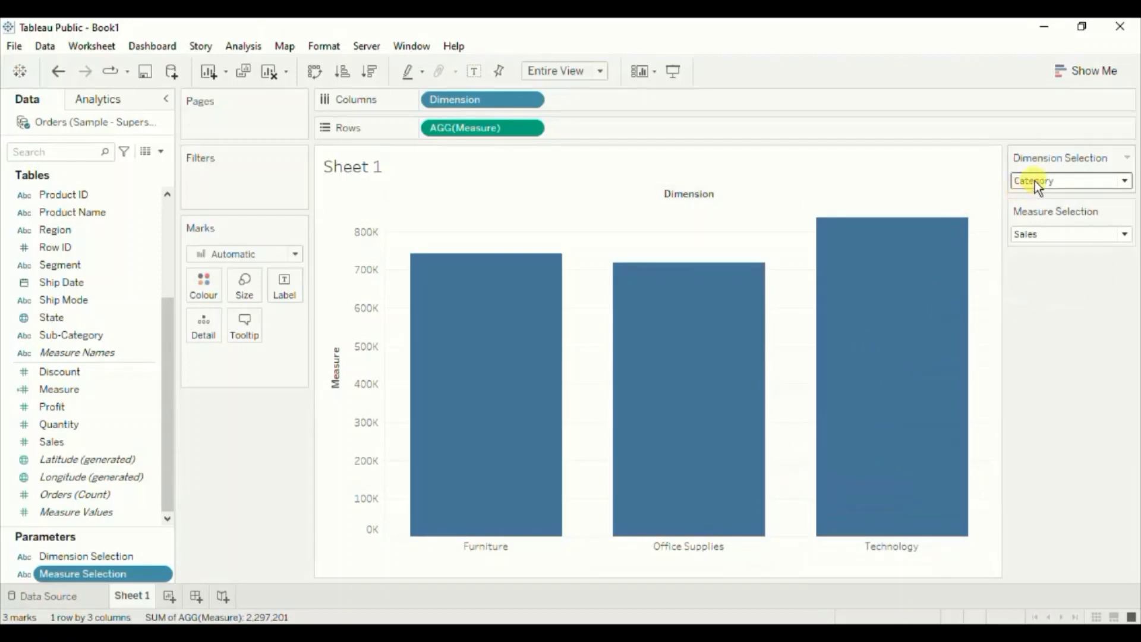
click(1082, 179)
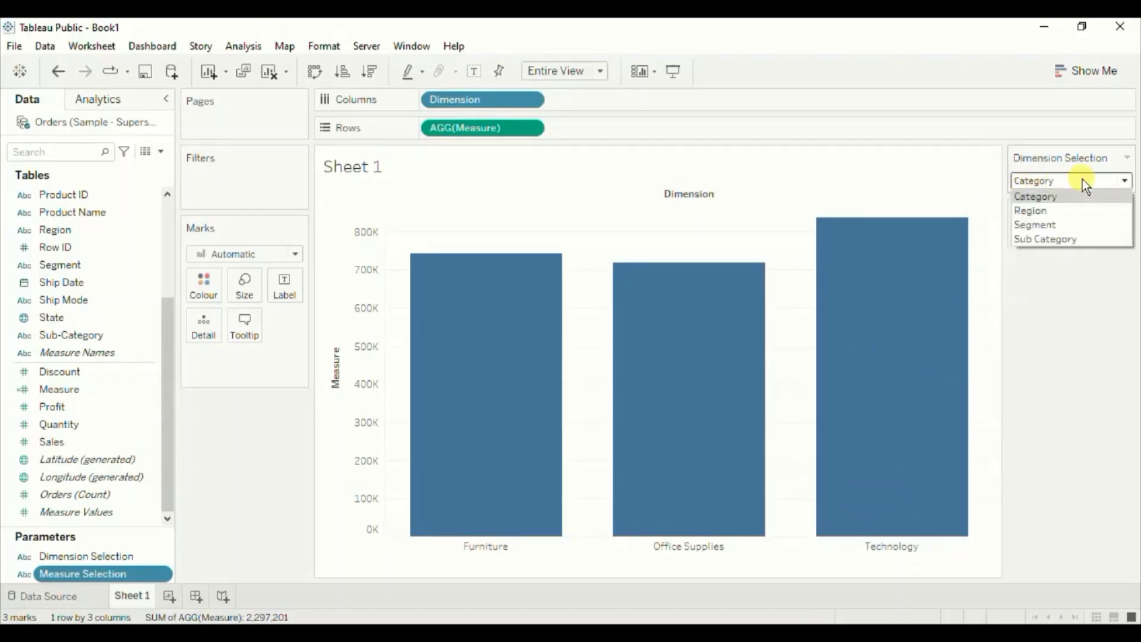
click(1036, 212)
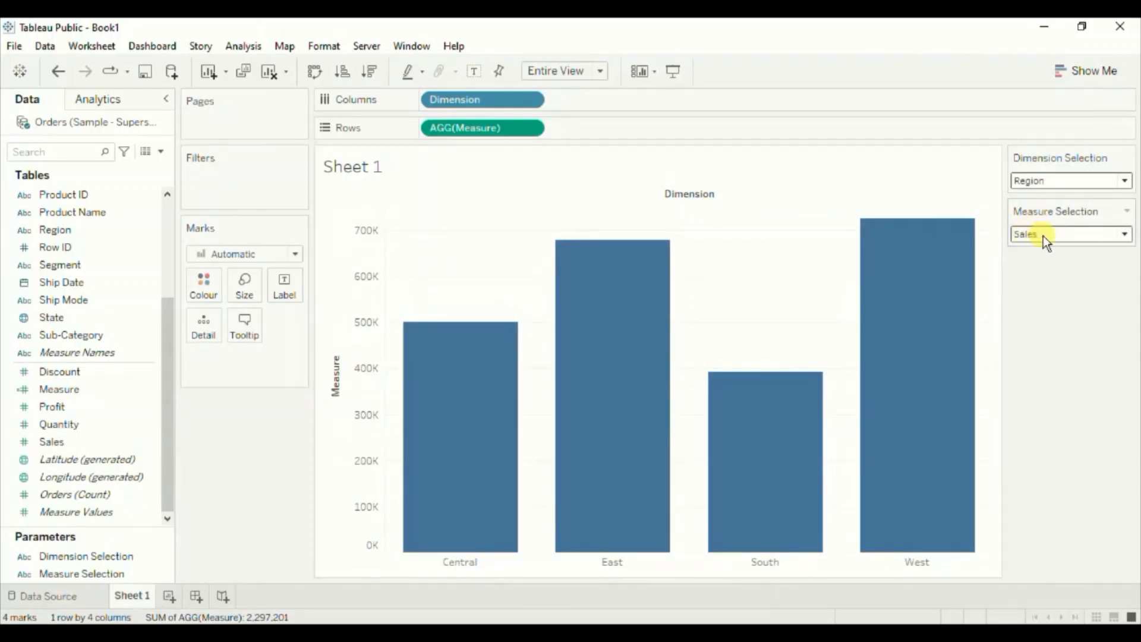
click(1043, 237)
click(1032, 265)
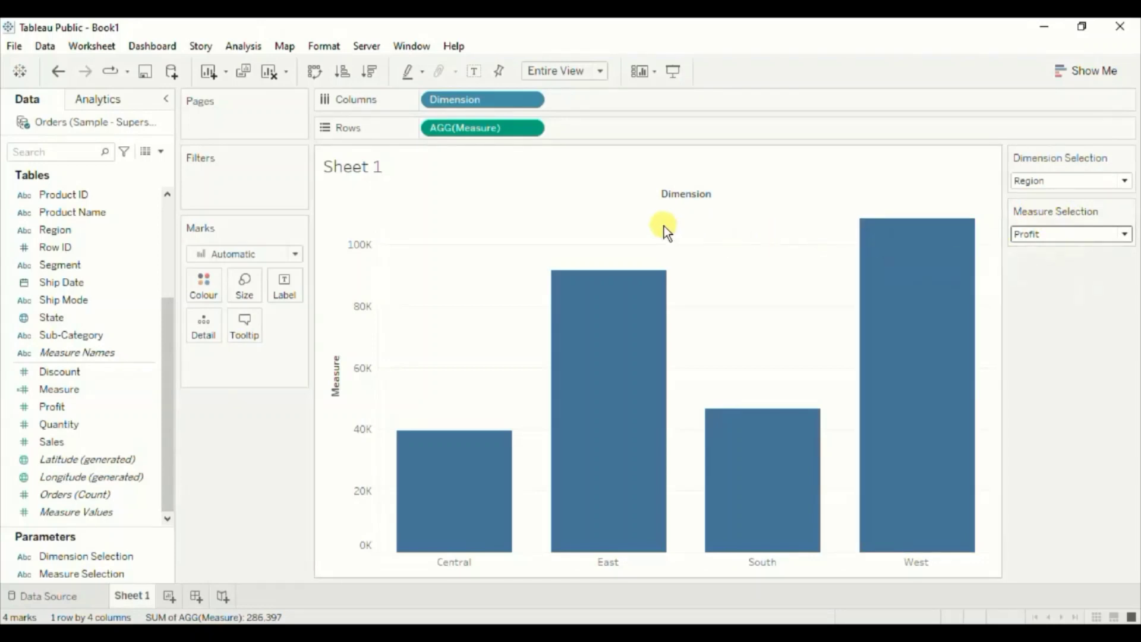
Turn on mark labels so each bar shows its value
click(479, 72)
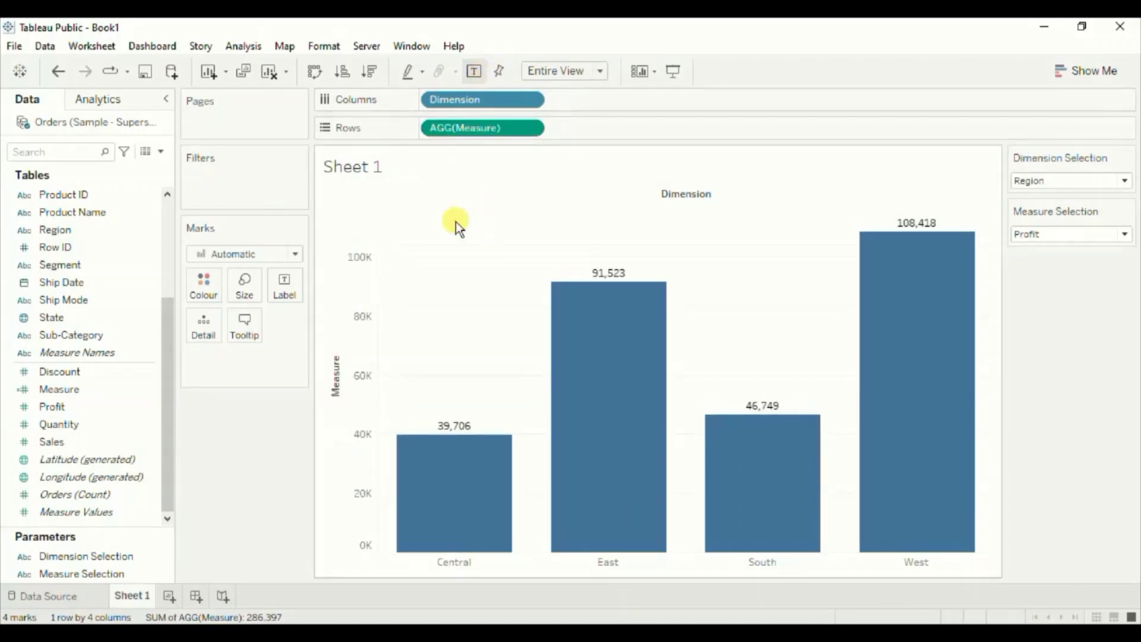
right_click(464, 130)
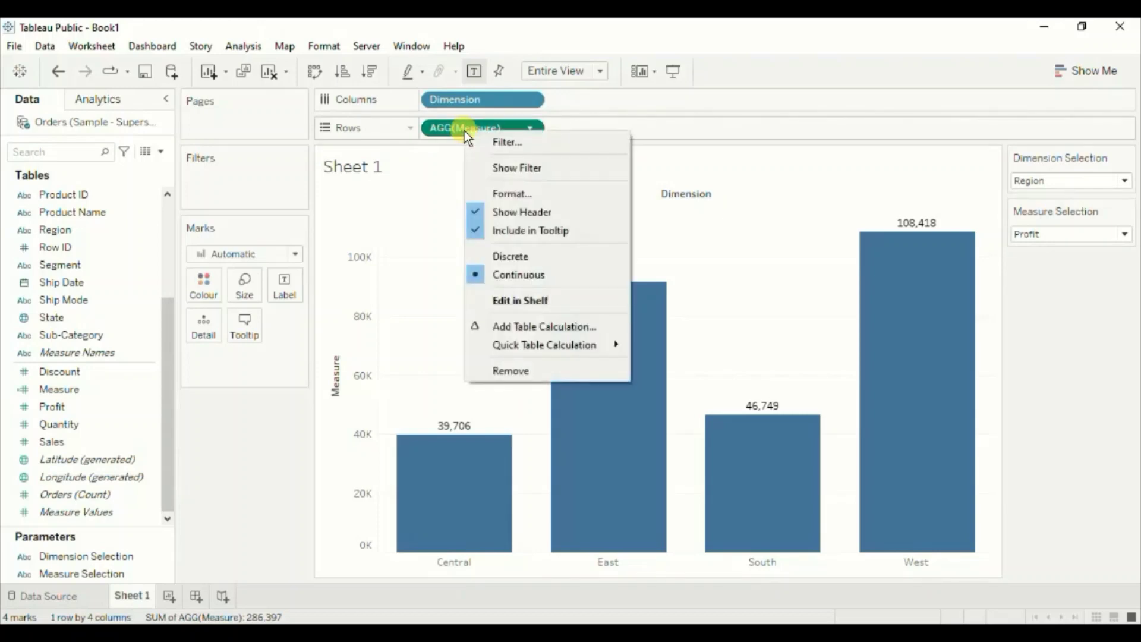
click(513, 193)
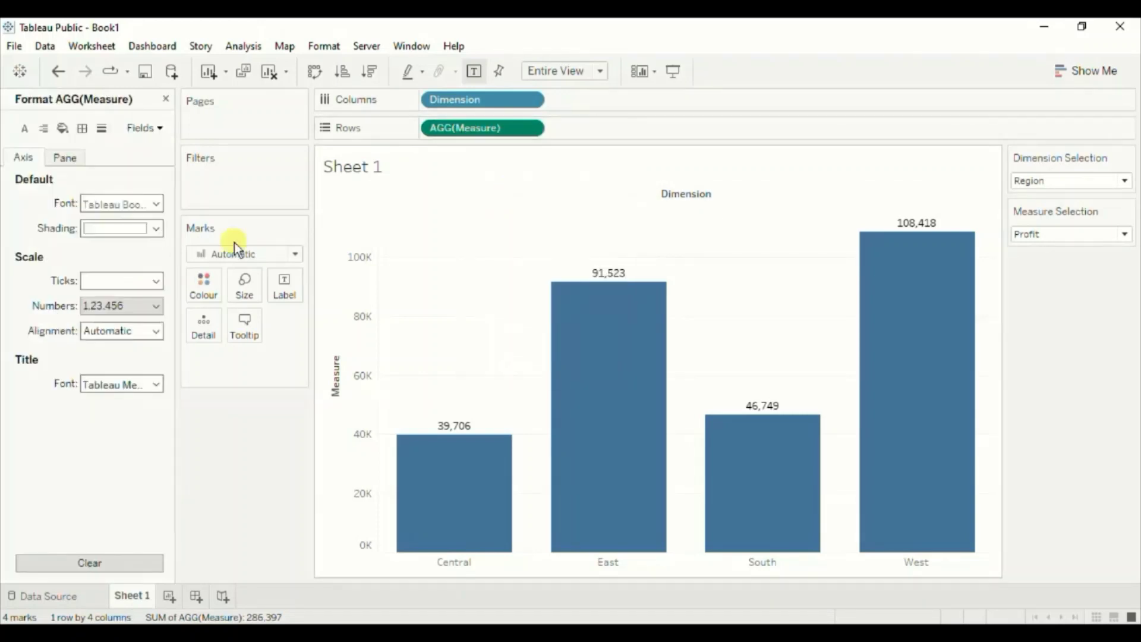
Format the Measure values as custom currency with 0 decimals, $ prefix, in thousands (K)
click(65, 158)
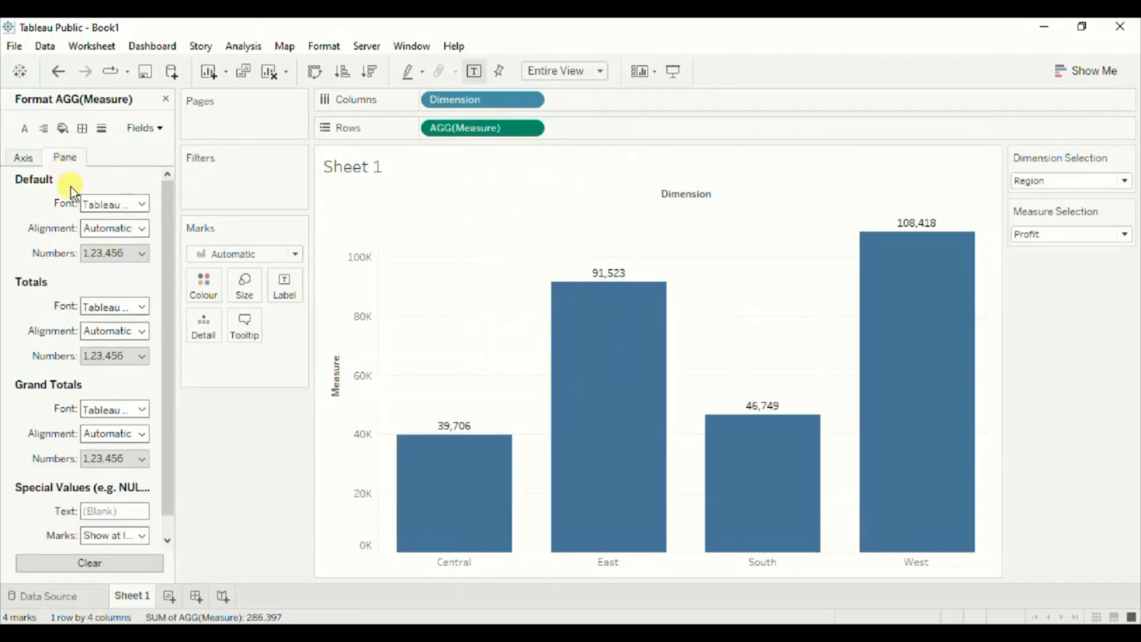
click(96, 252)
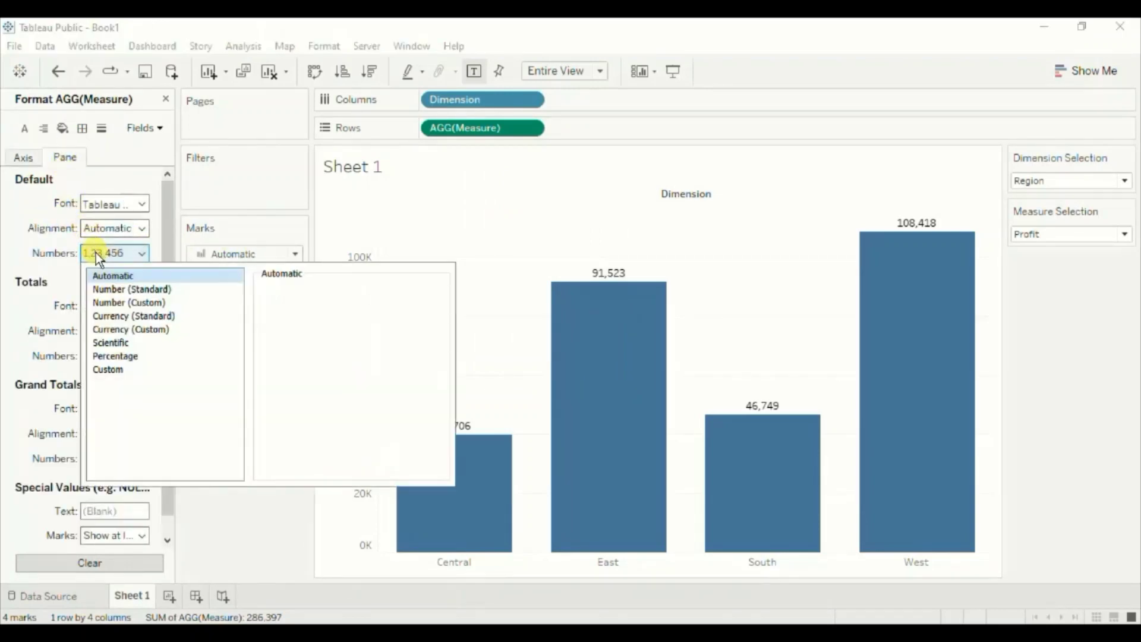
click(119, 330)
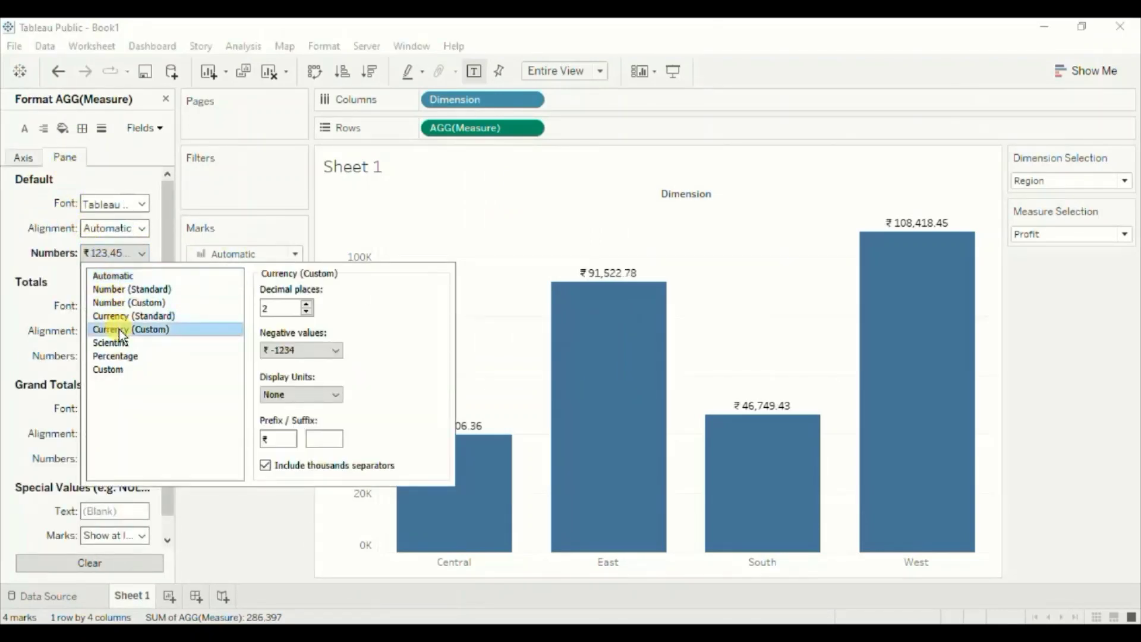
click(307, 311)
click(307, 312)
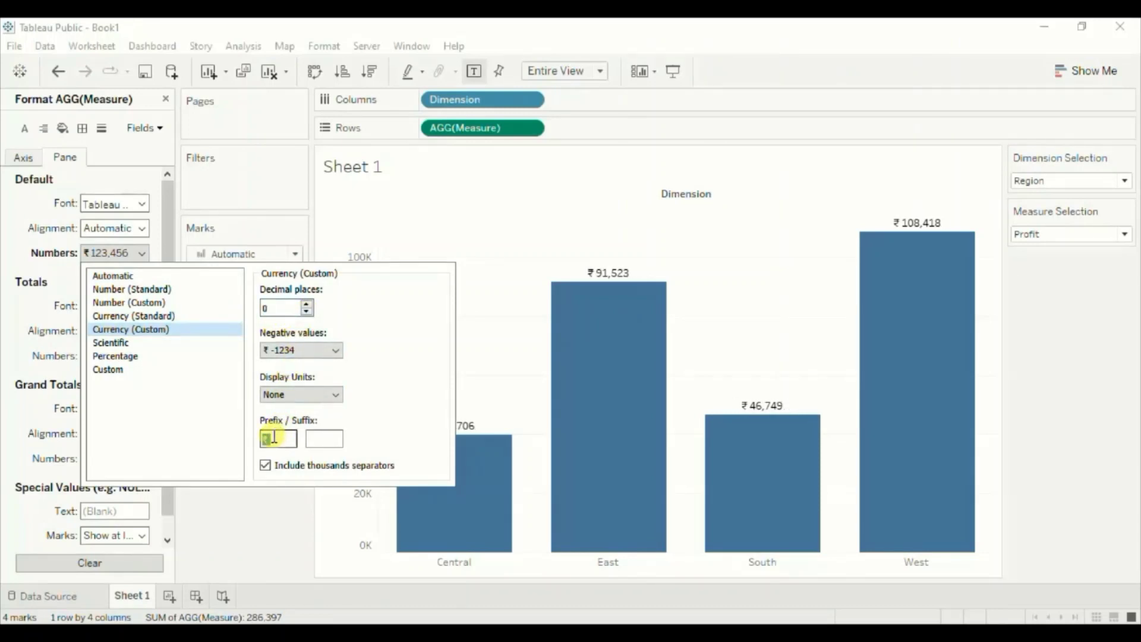
text($)
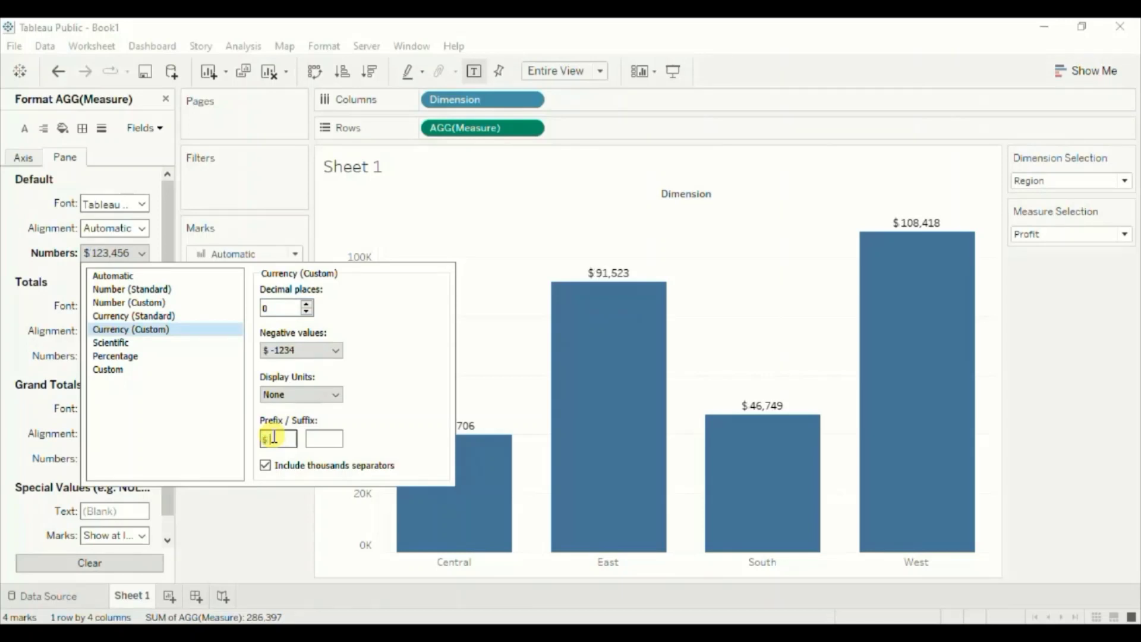
click(337, 395)
key(Escape)
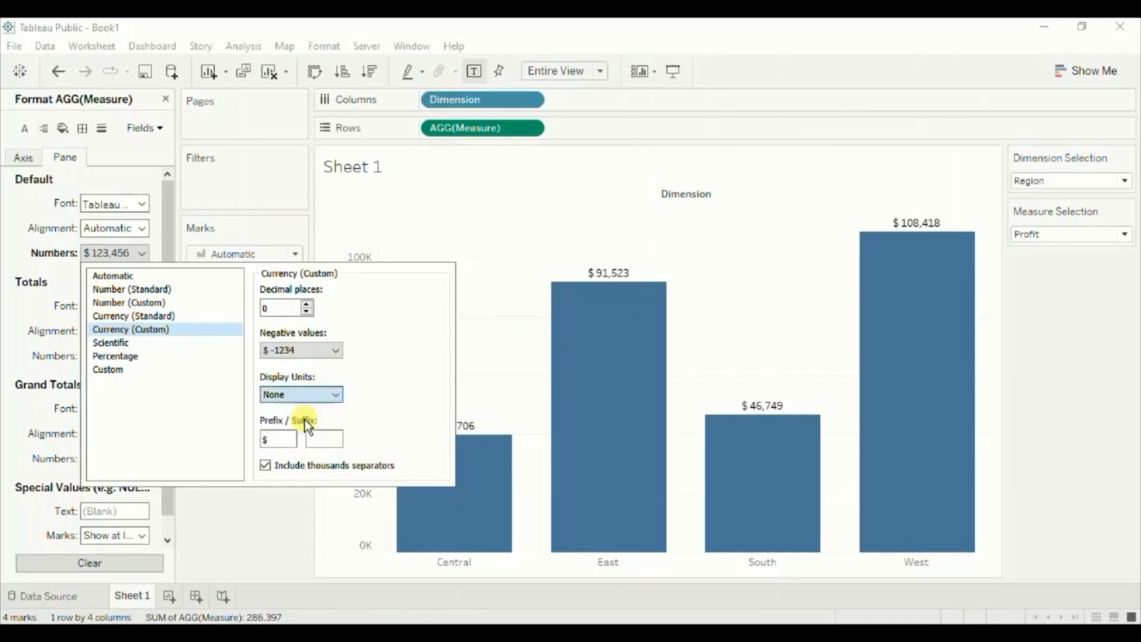
click(245, 507)
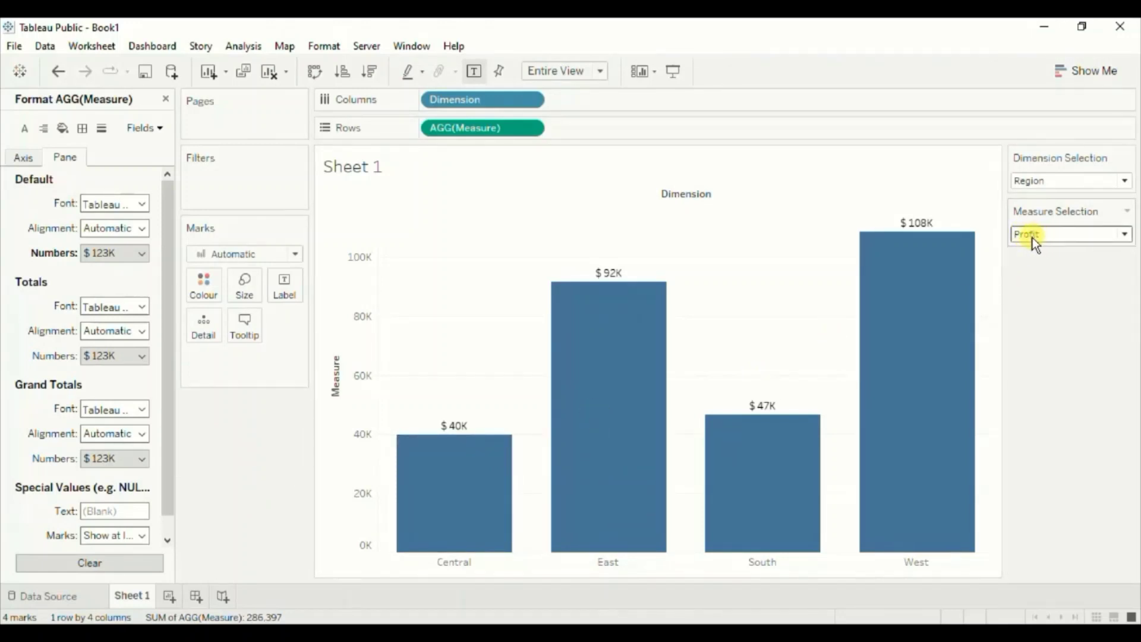
mouse_move(647, 276)
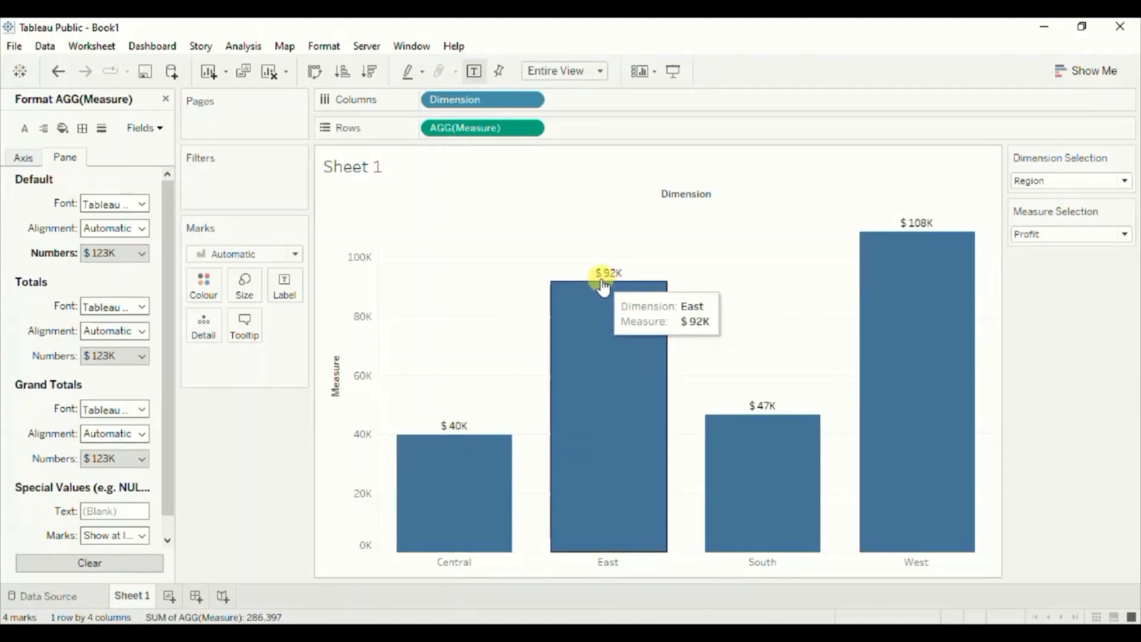
Switch Measure Selection to Profit % to view regional profit ratios
click(1050, 232)
click(1041, 291)
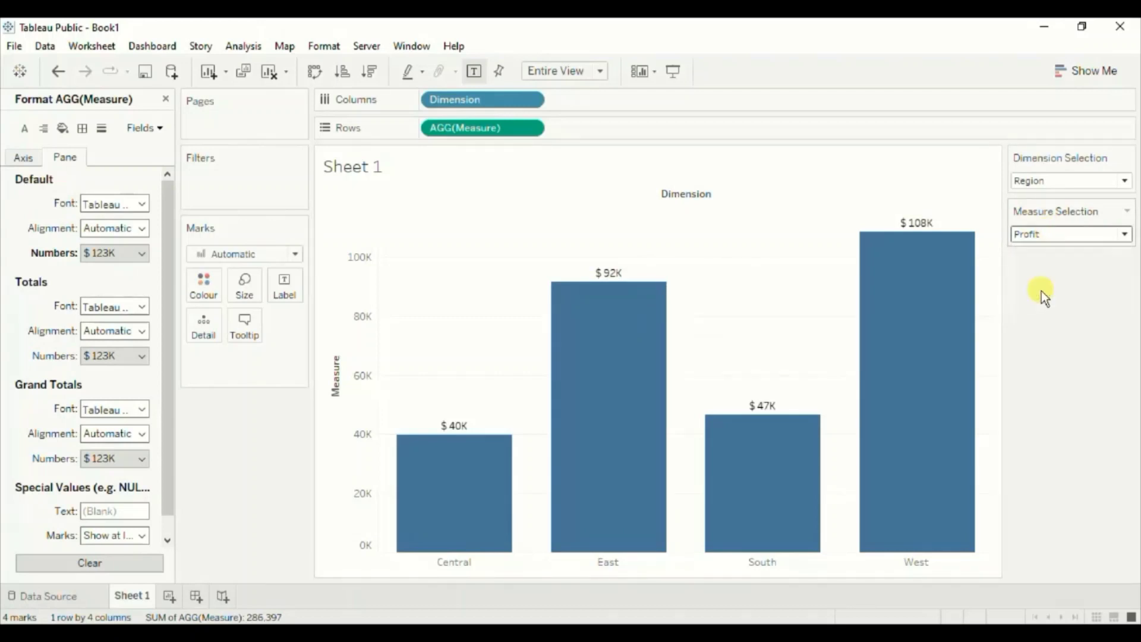
mouse_move(586, 260)
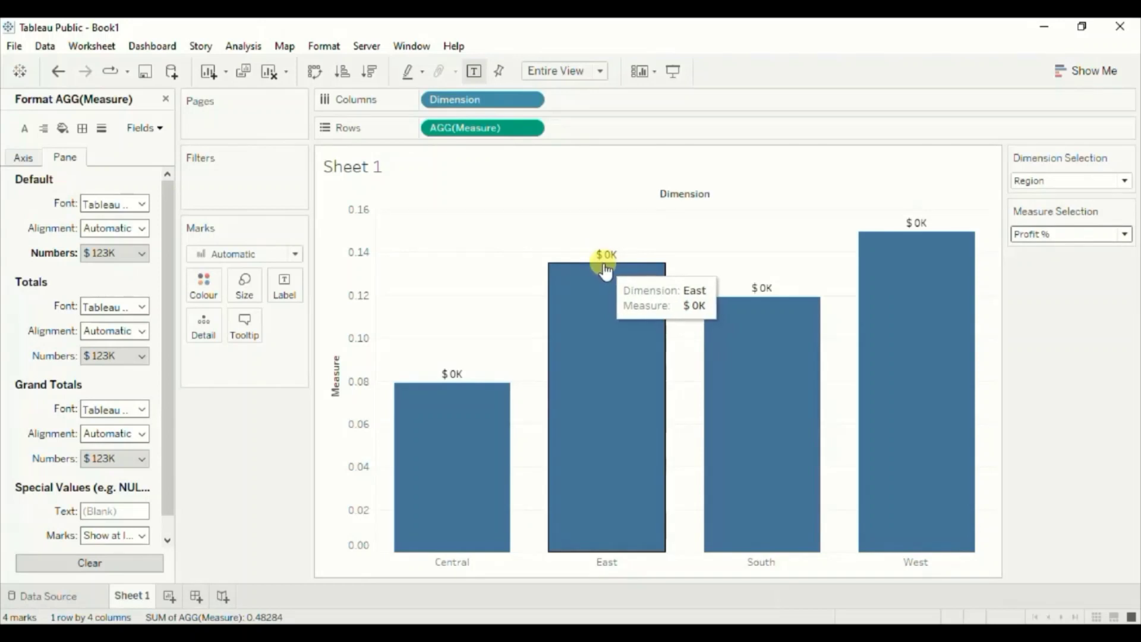
mouse_move(420, 395)
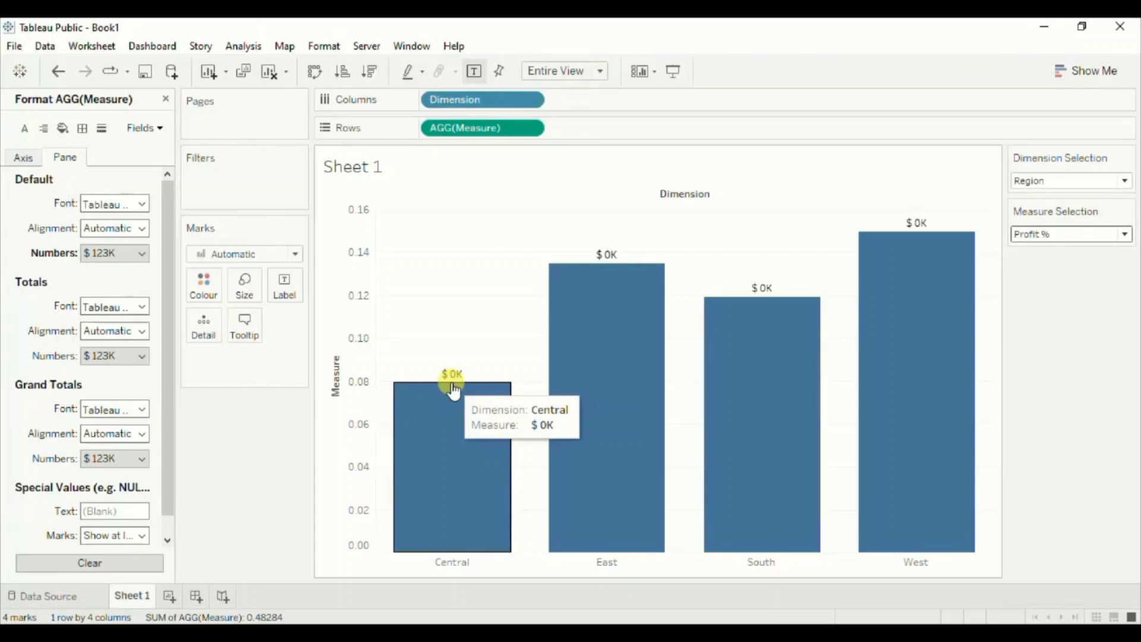
Try Sales in Measure Selection, then return it to Profit %
click(1056, 232)
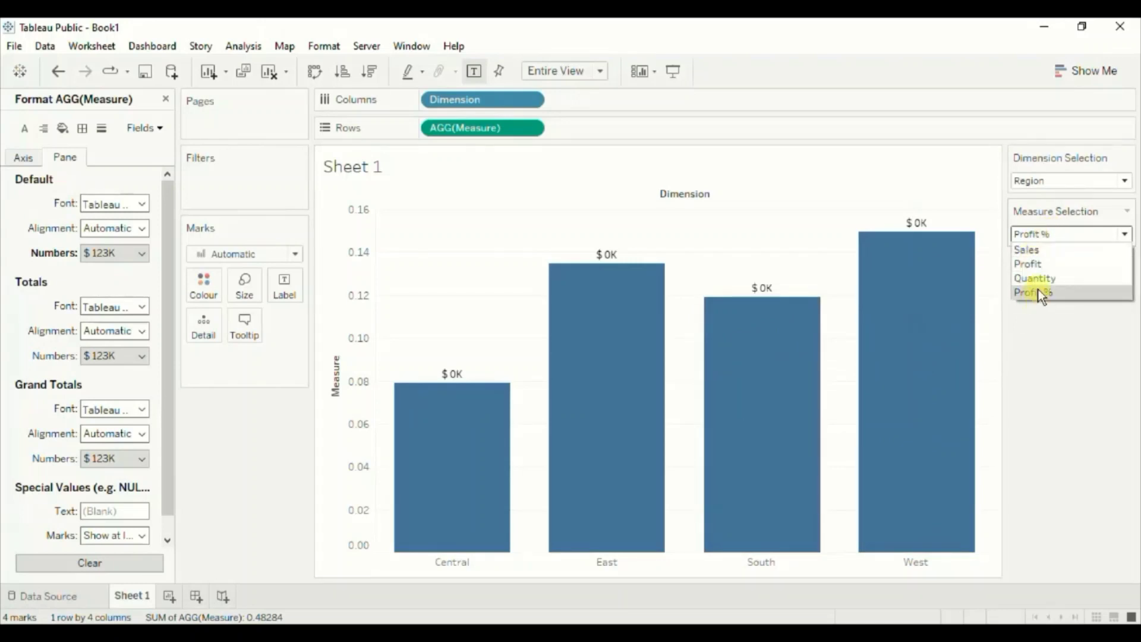
click(1029, 251)
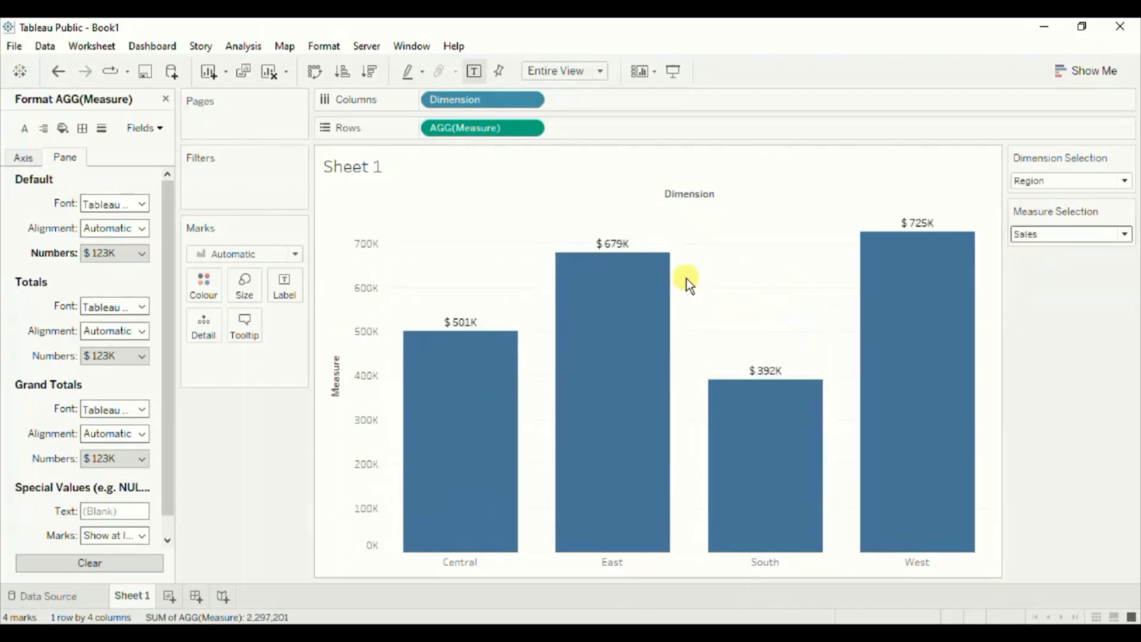
mouse_move(779, 389)
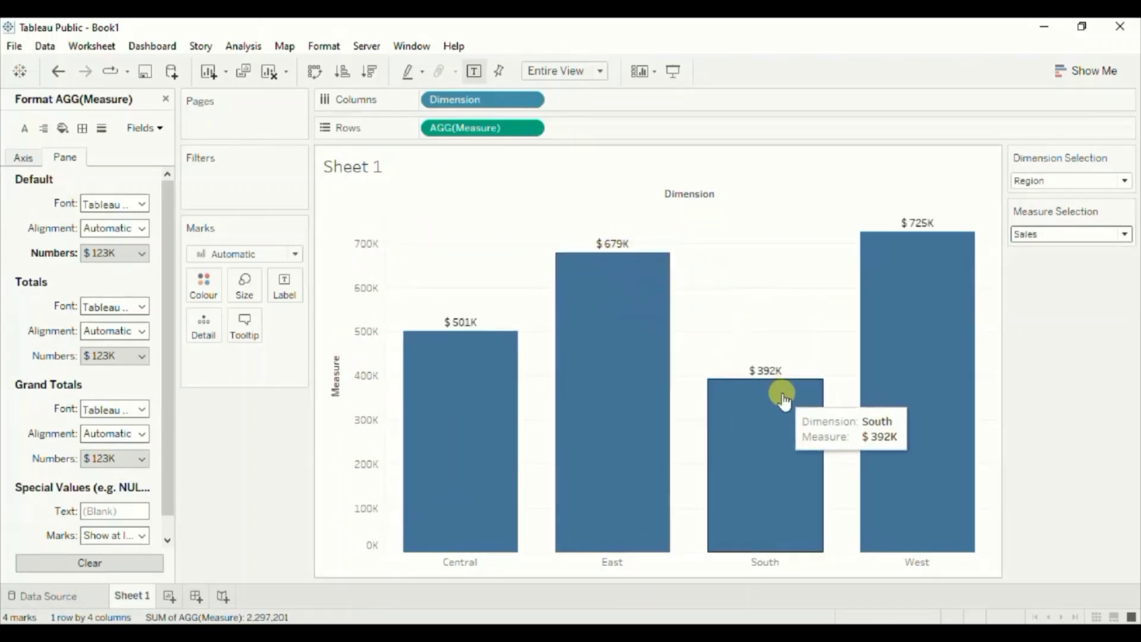
click(1029, 237)
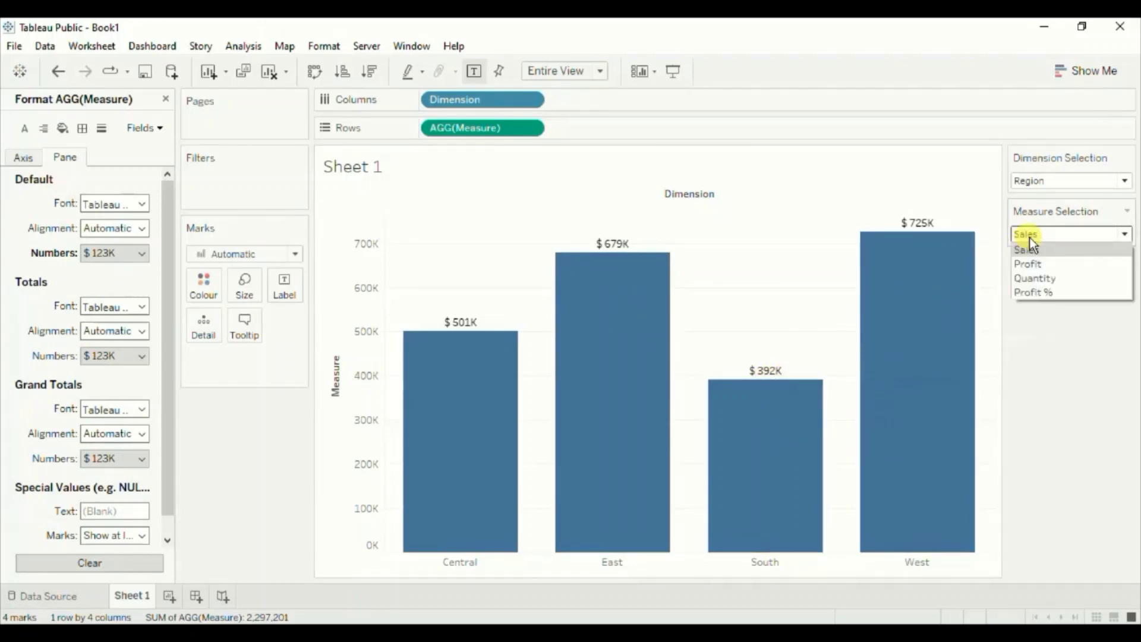
click(1028, 290)
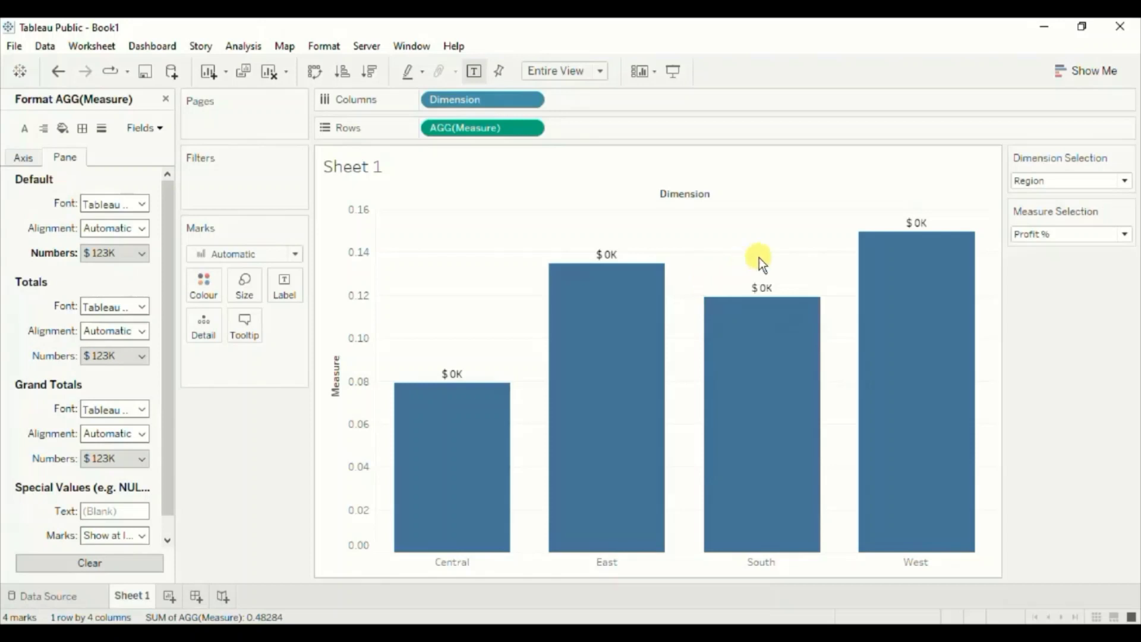
click(1033, 238)
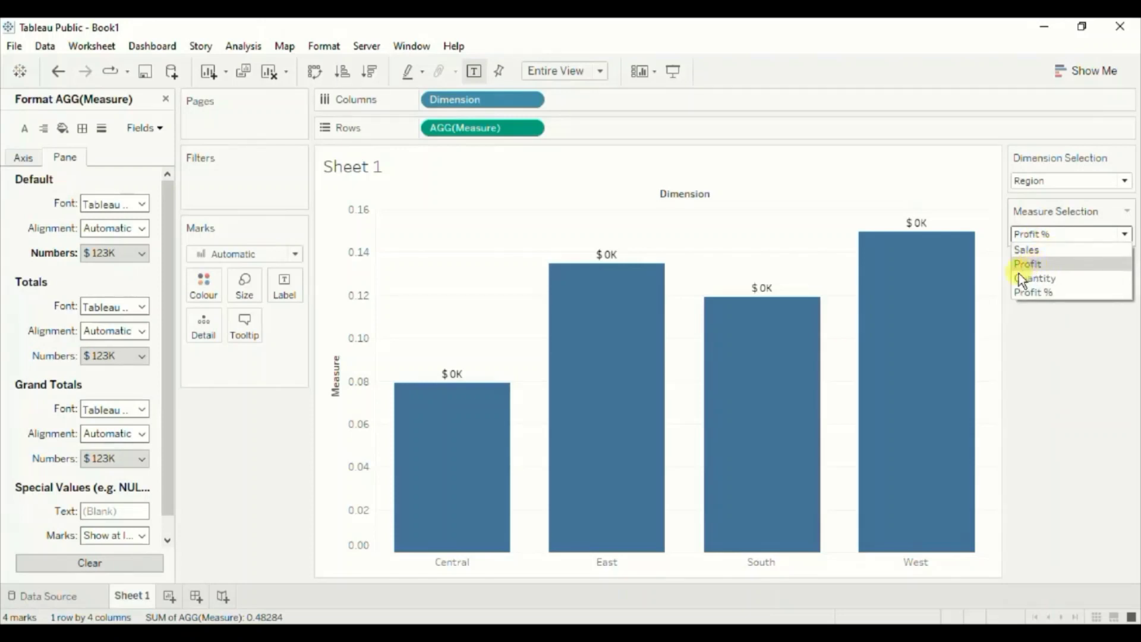
click(1034, 291)
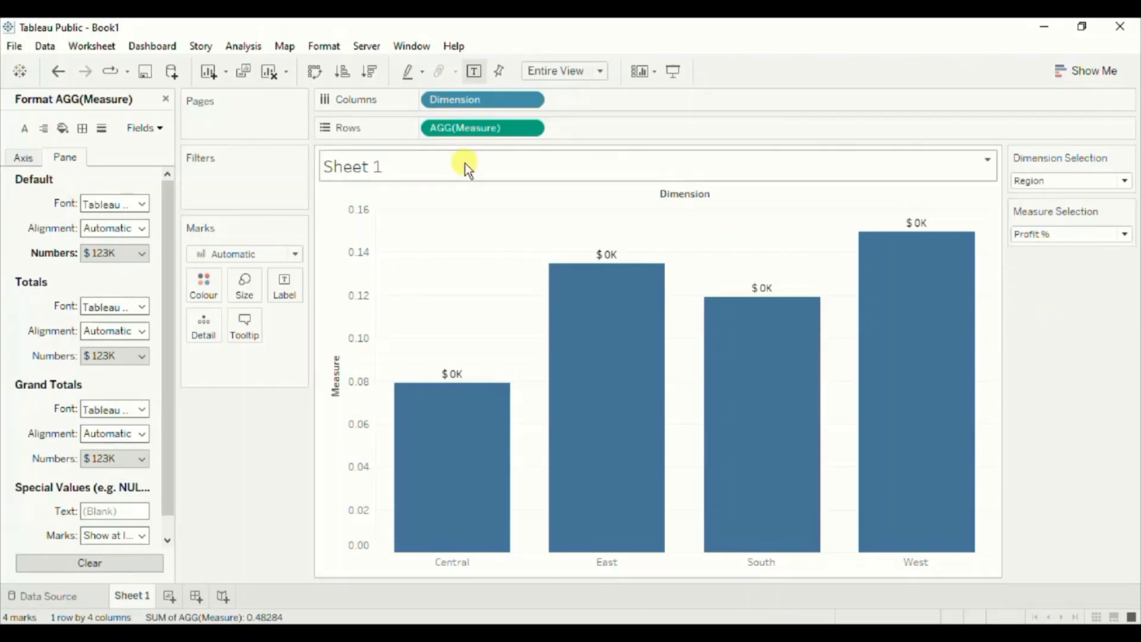
Close the Format pane and duplicate the Measure calculated field
click(166, 99)
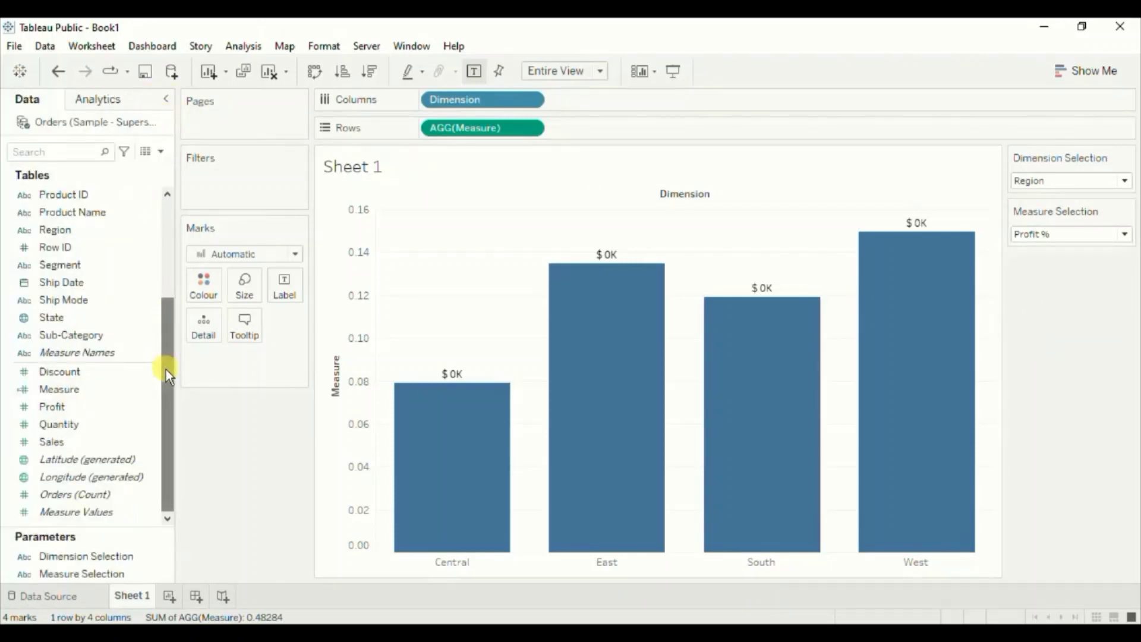
click(105, 440)
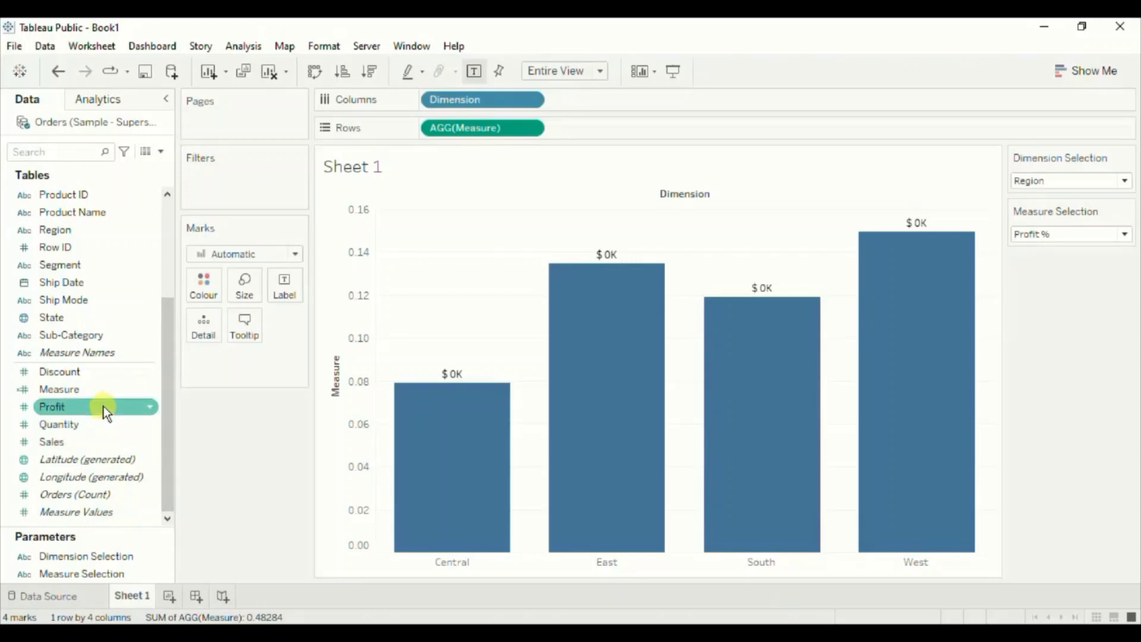
click(150, 391)
click(150, 391)
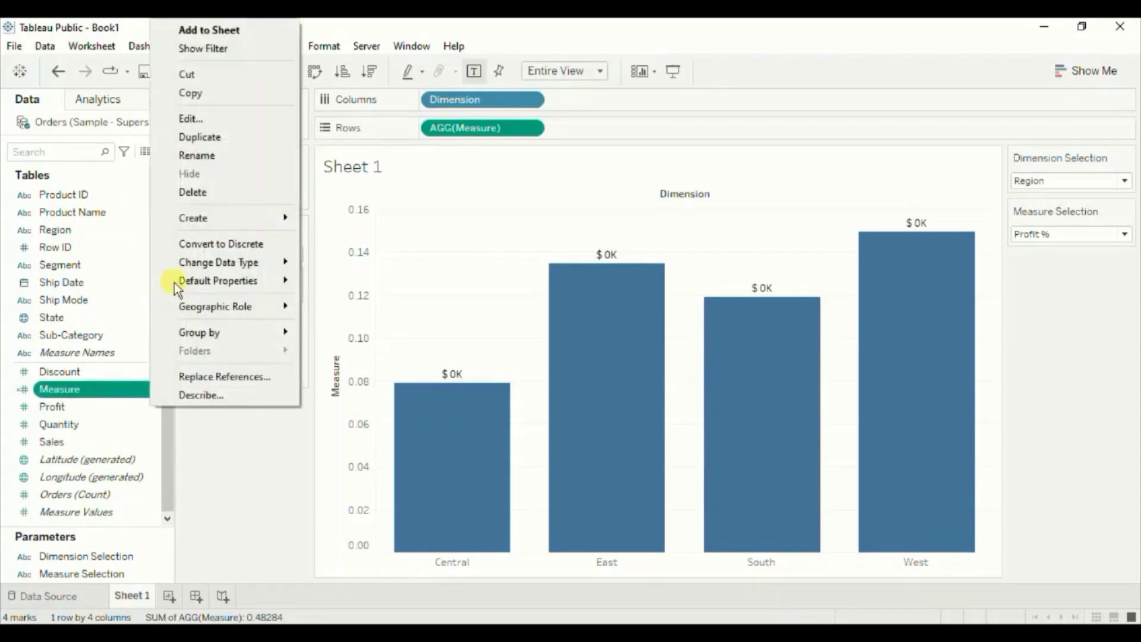
click(199, 138)
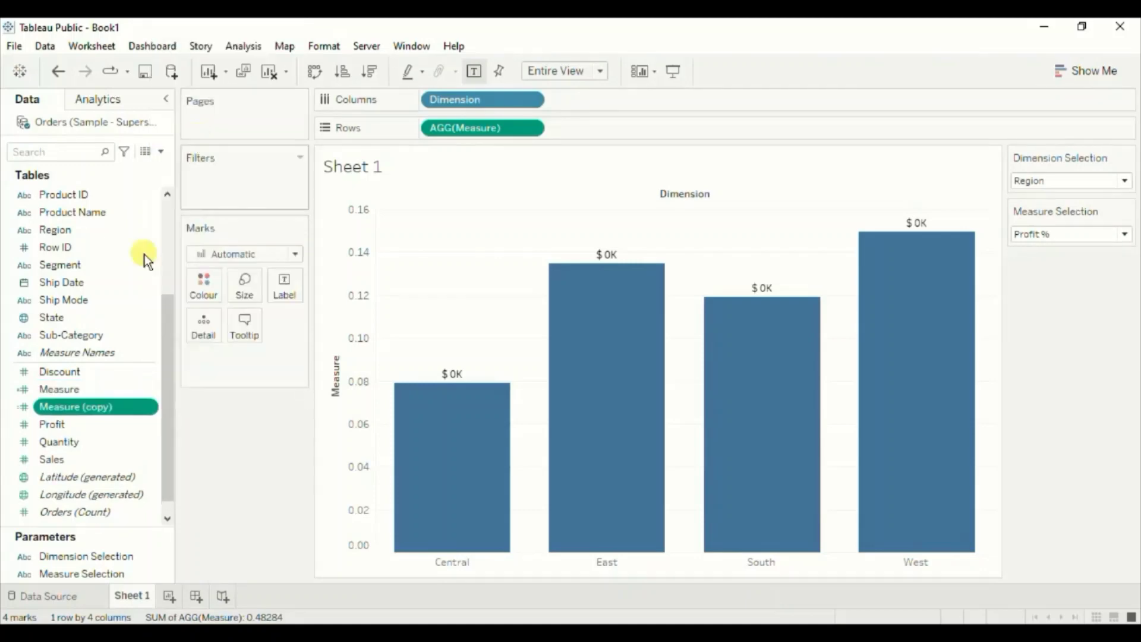
Rename the copy 'Profit % Label', delete the Sales, Profit and Quantity branches, and save
click(148, 405)
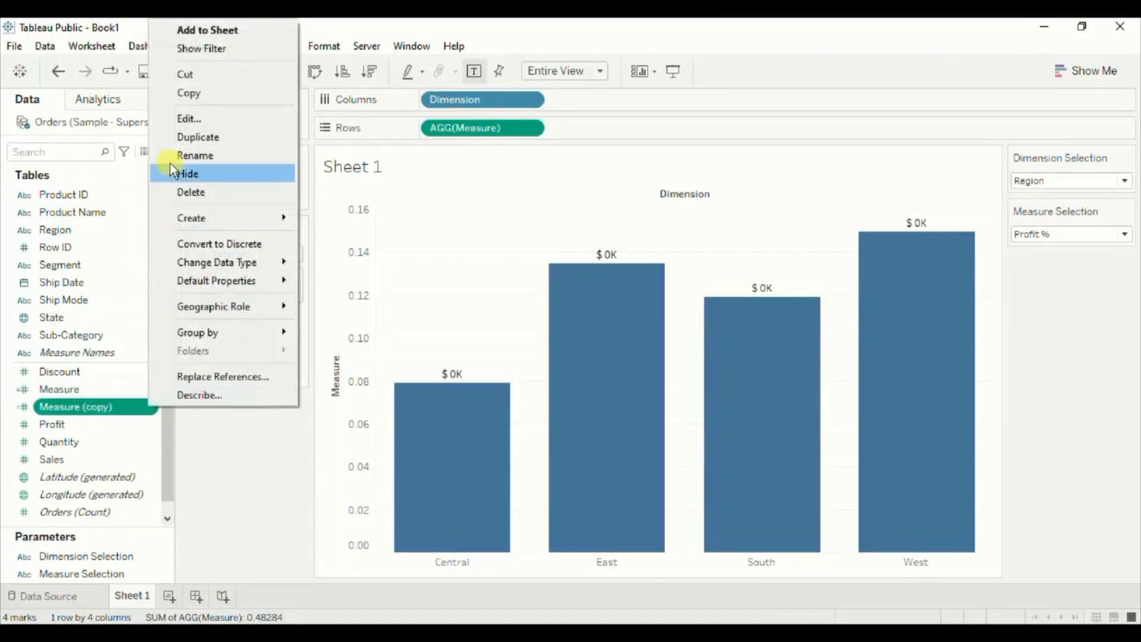
click(181, 121)
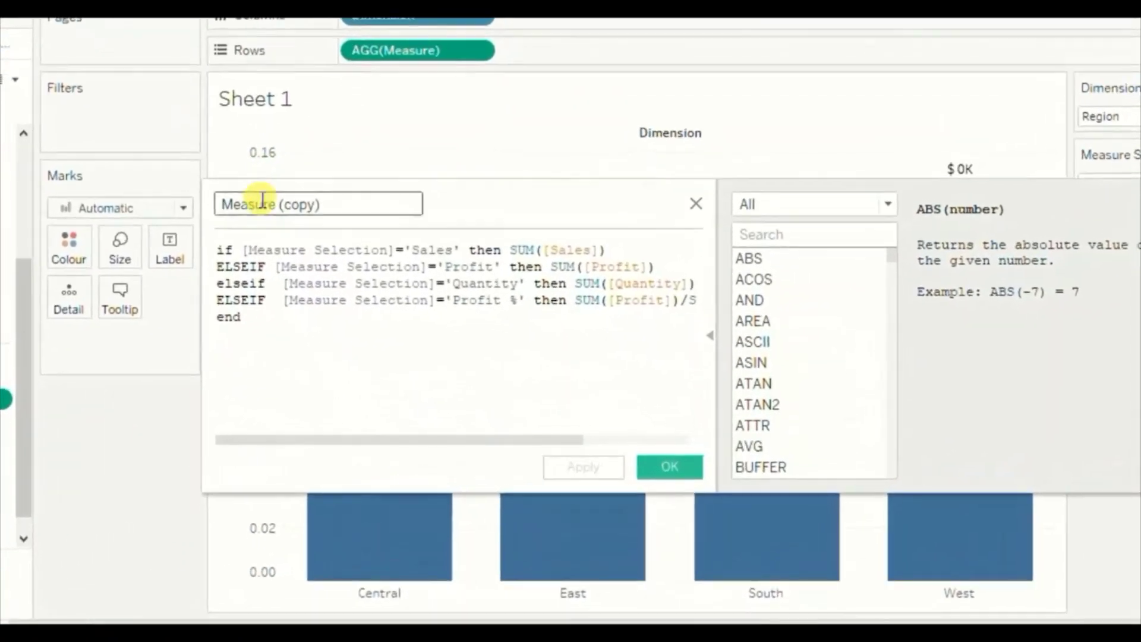
click(359, 251)
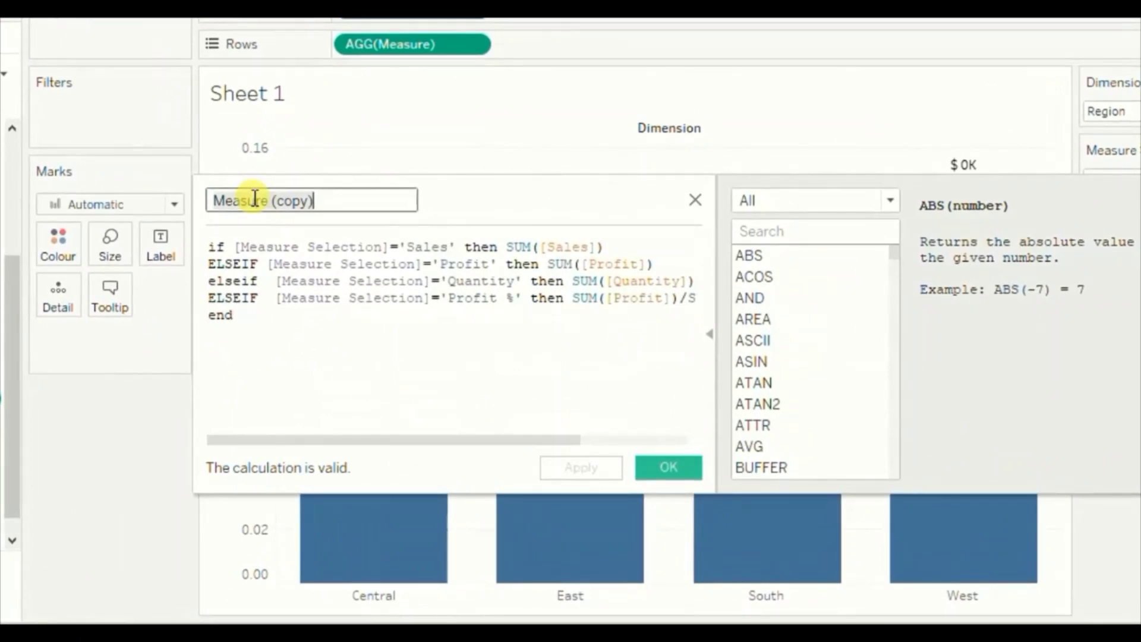
text(Profit)
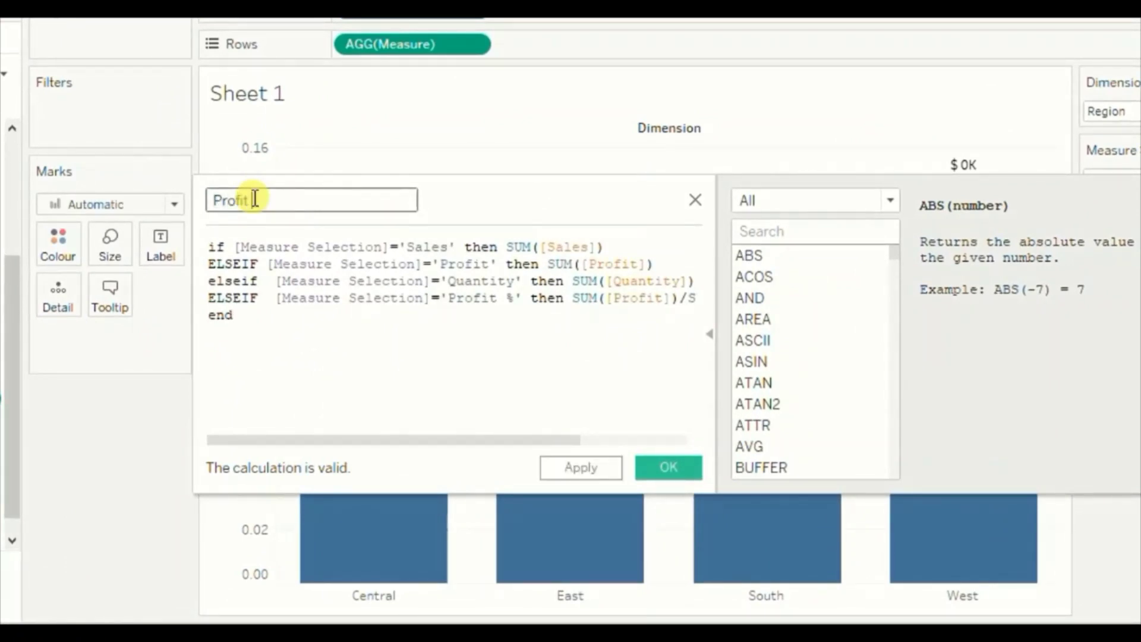
text( % Label)
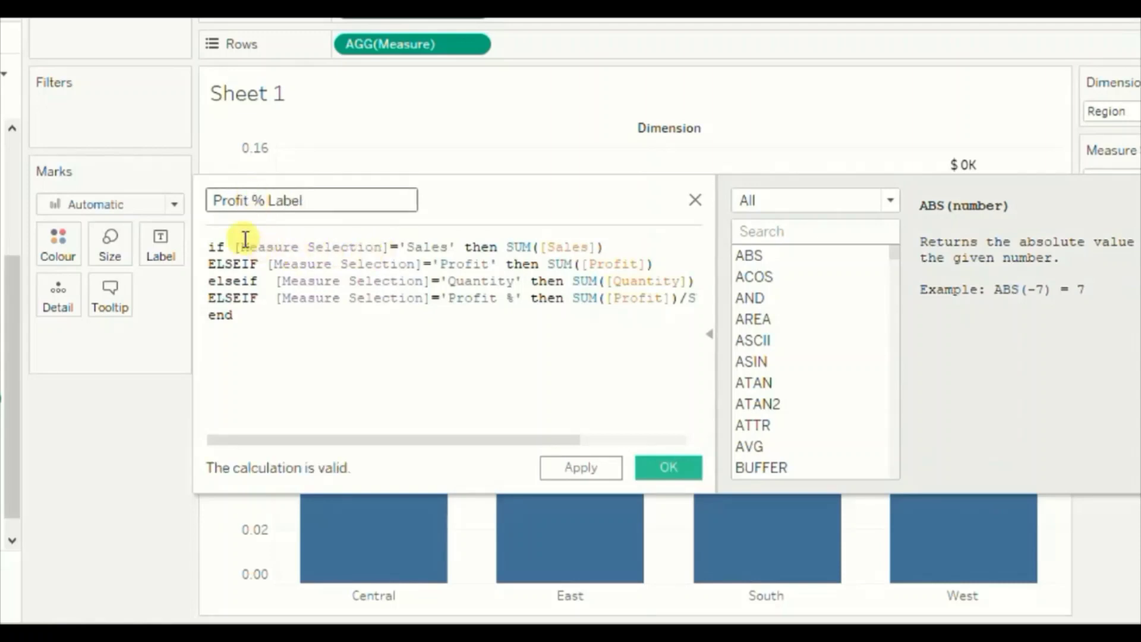
drag(235, 247, 268, 300)
key(BackSpace)
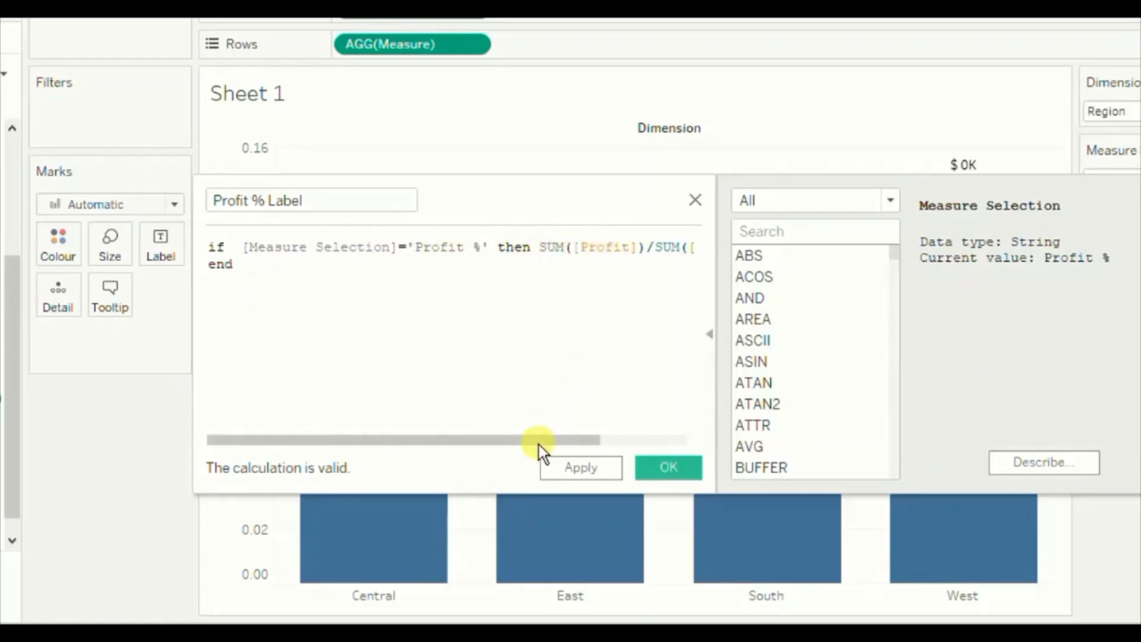
drag(540, 441, 393, 431)
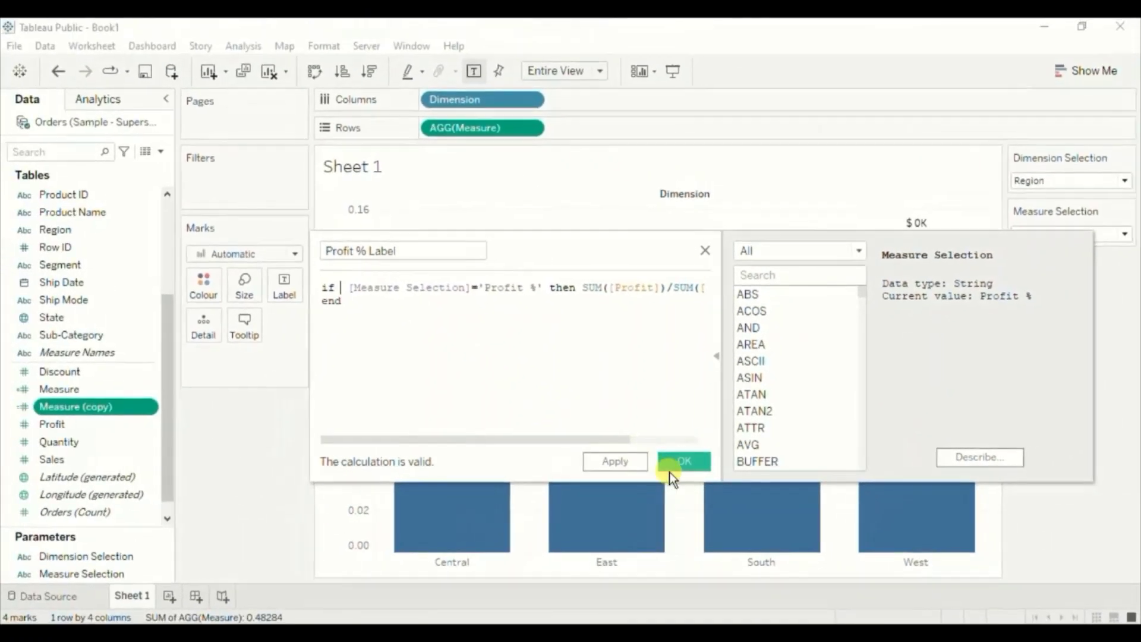
click(675, 463)
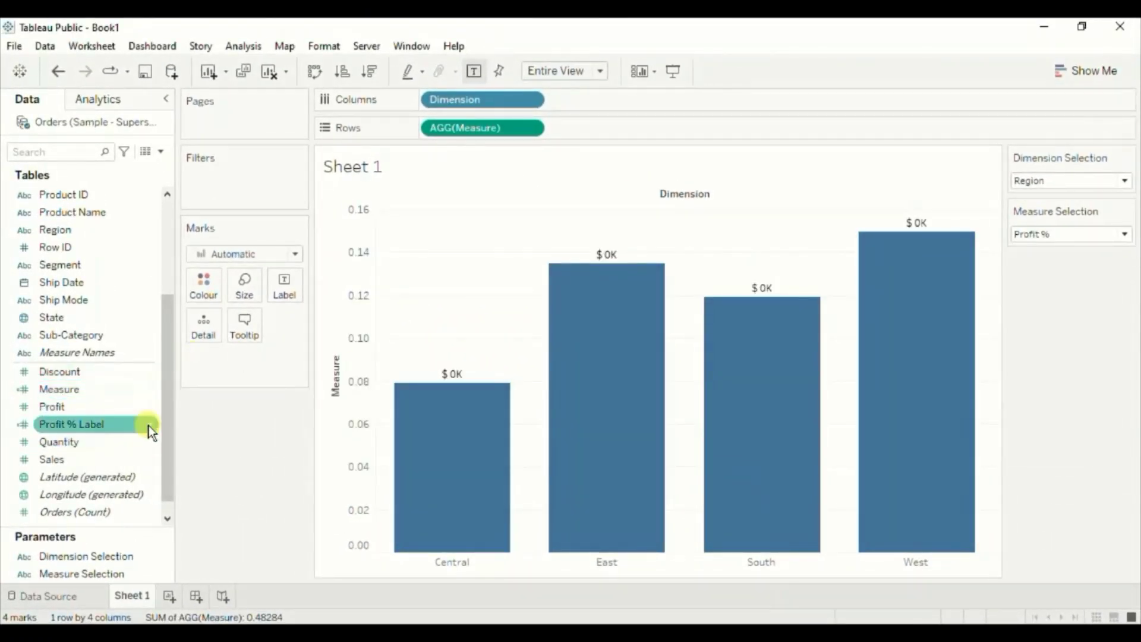
Duplicate Measure, rename it 'Remaining Label', and delete its Profit % branch
click(154, 391)
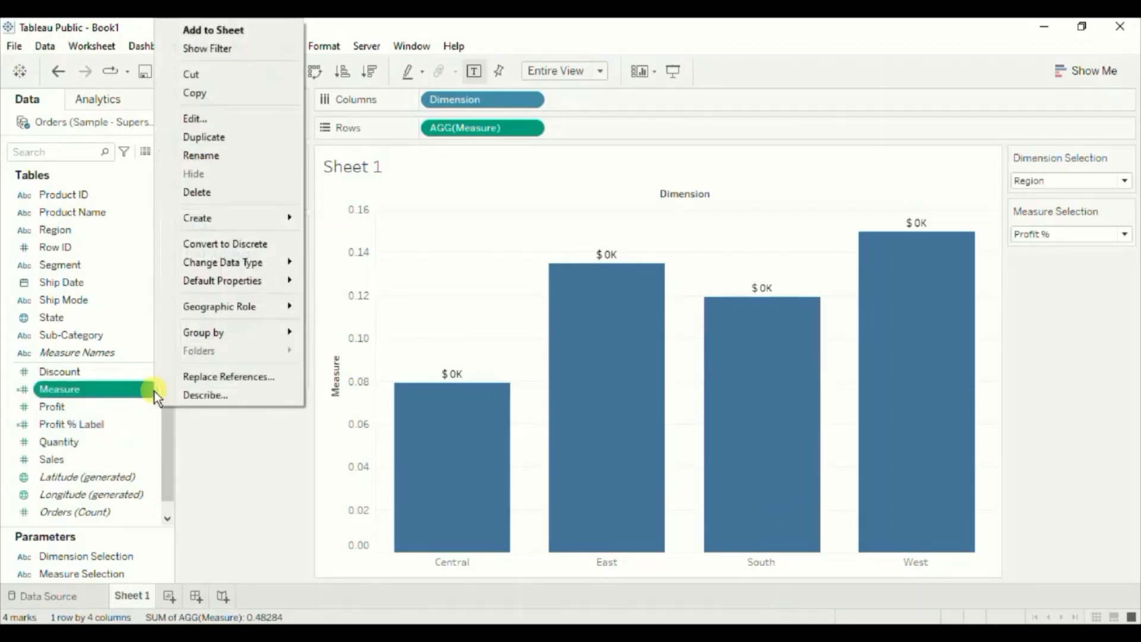
click(247, 134)
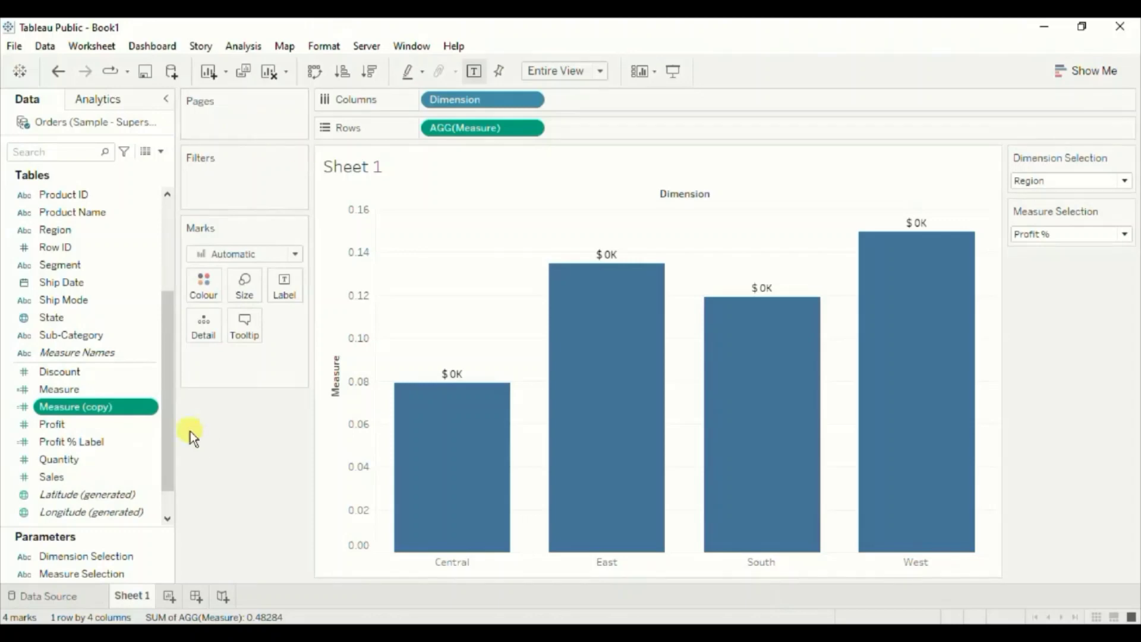
click(149, 408)
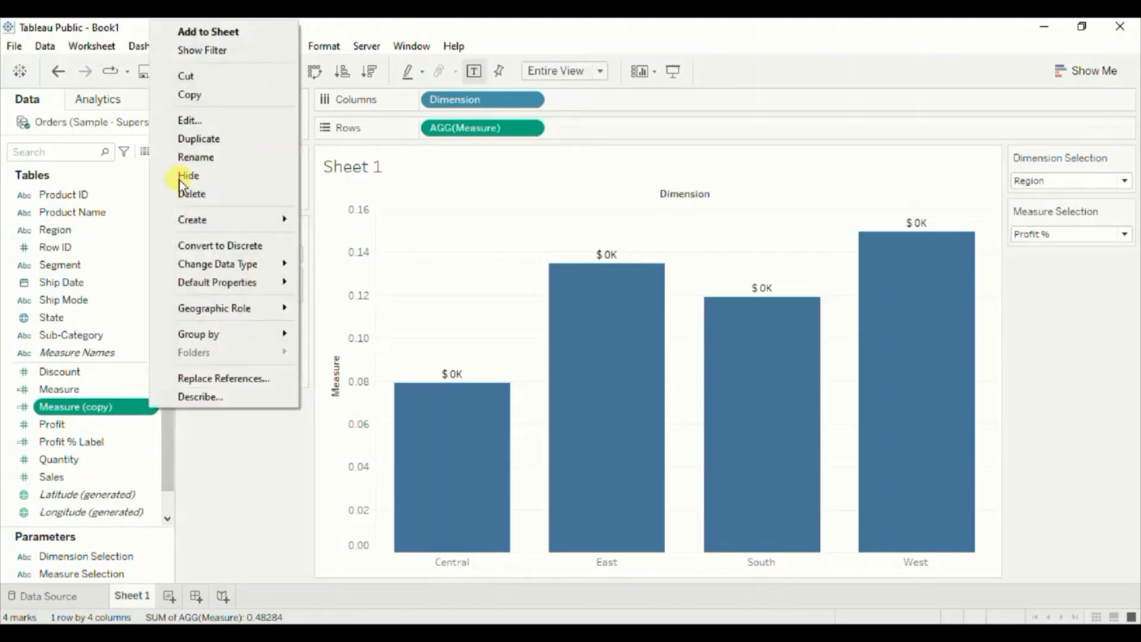
click(184, 121)
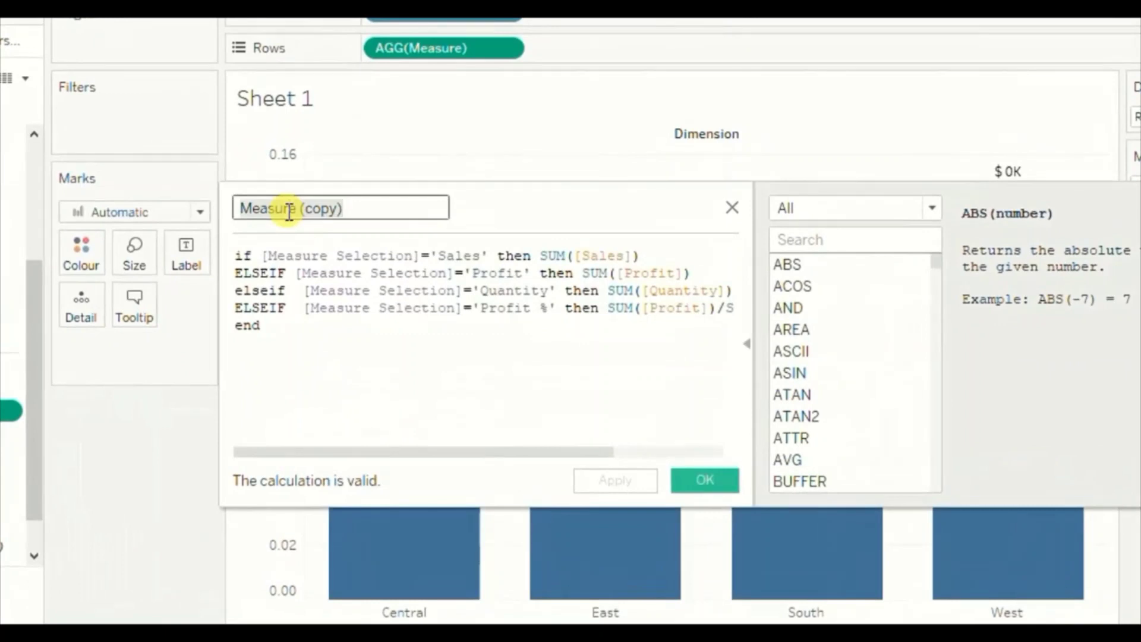
text(Re)
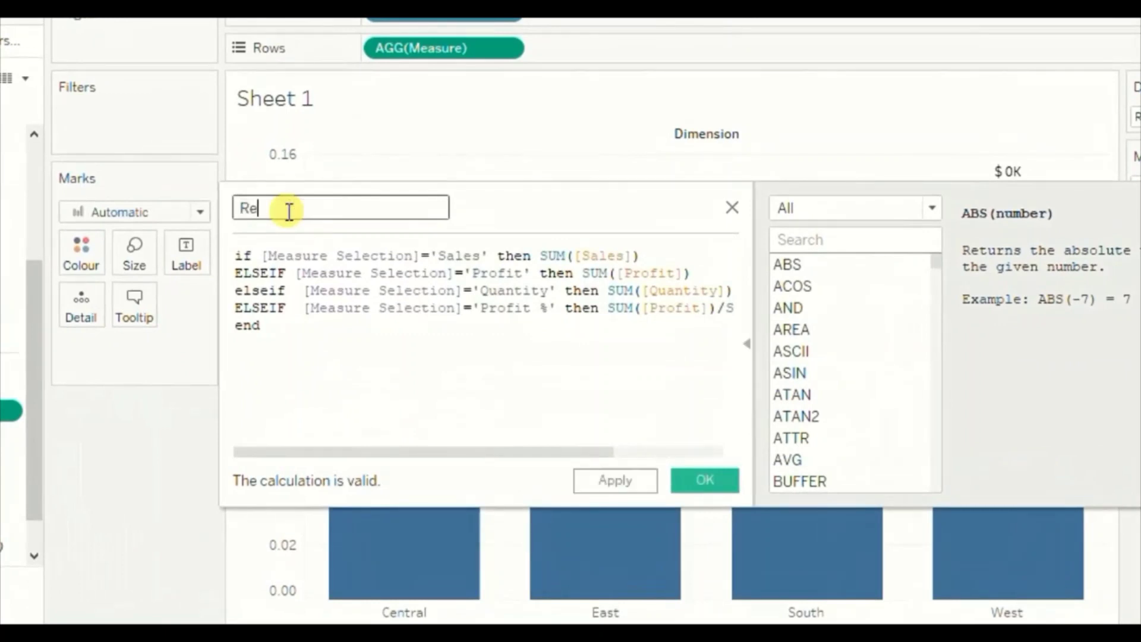
text(maining Label)
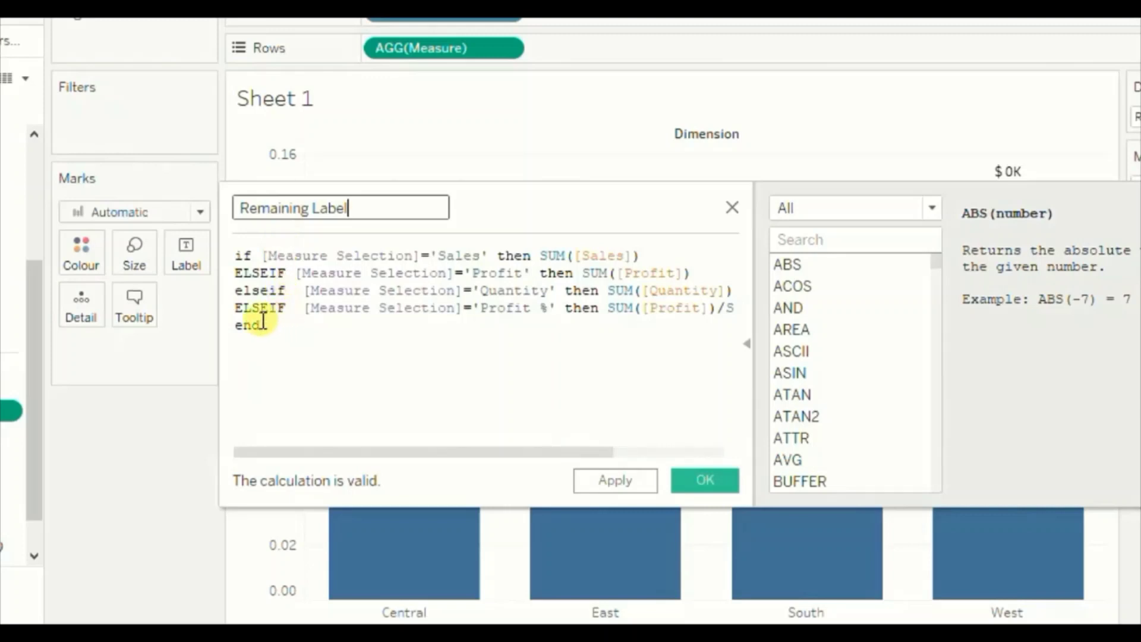
mouse_move(237, 307)
mouse_down()
mouse_move(543, 294)
mouse_move(238, 321)
mouse_up()
key(Delete)
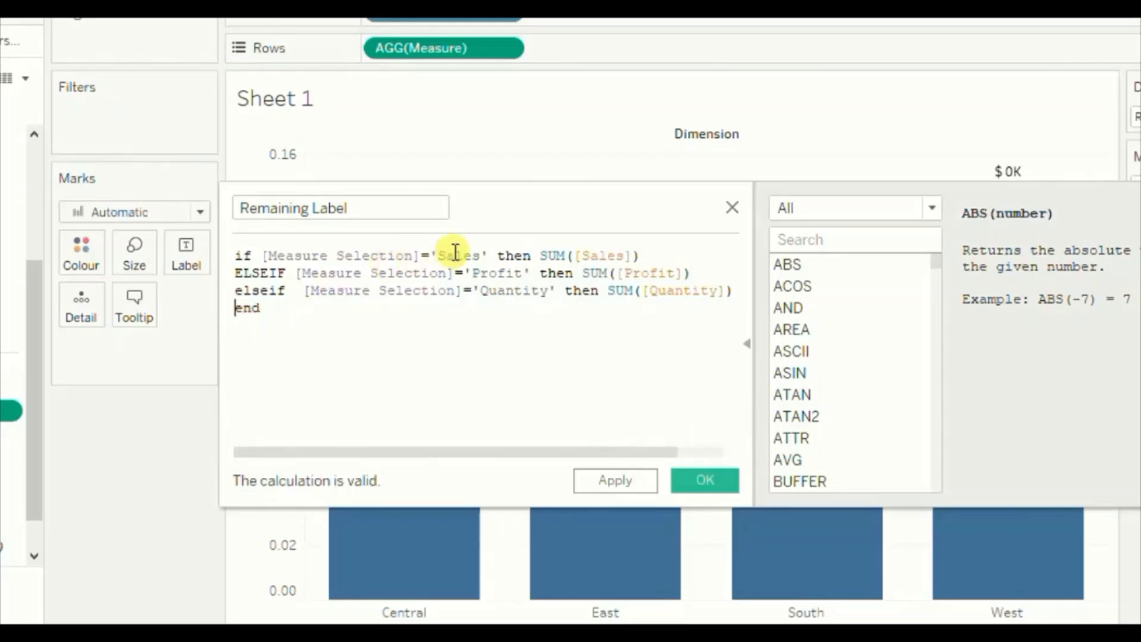
drag(438, 253, 482, 262)
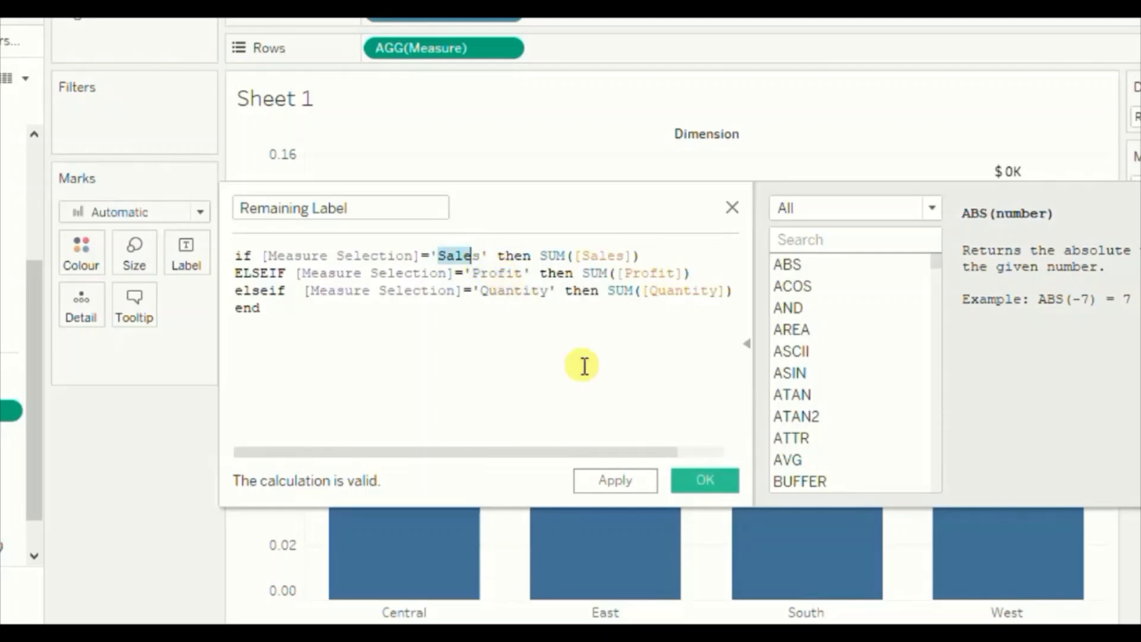
click(699, 482)
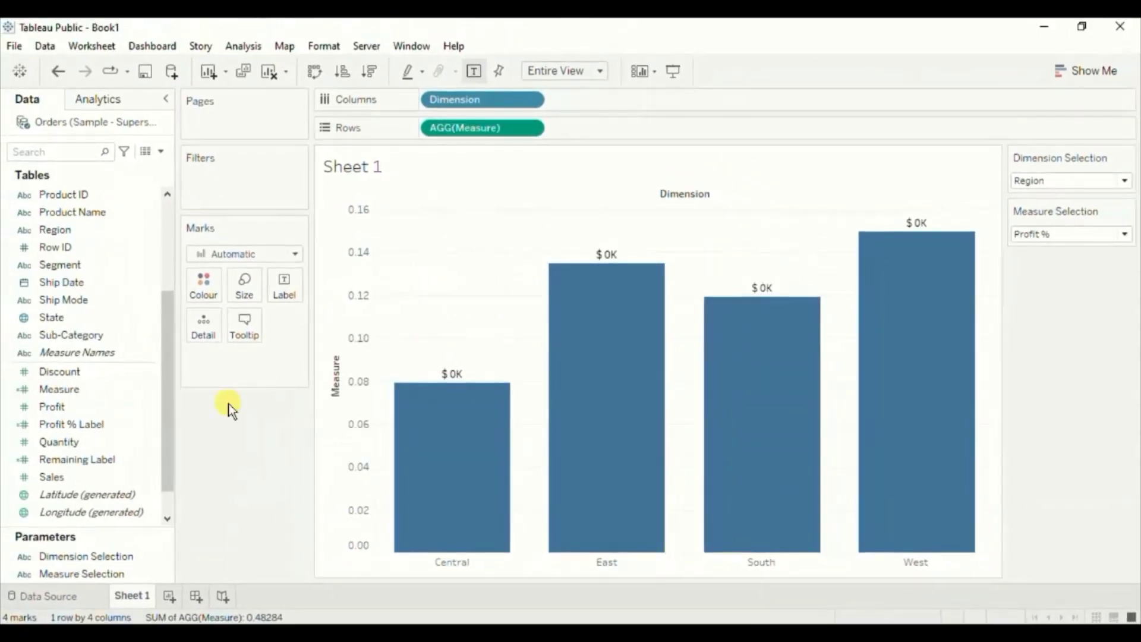
Put Profit % Label and Remaining Label on the Label shelf together
click(91, 422)
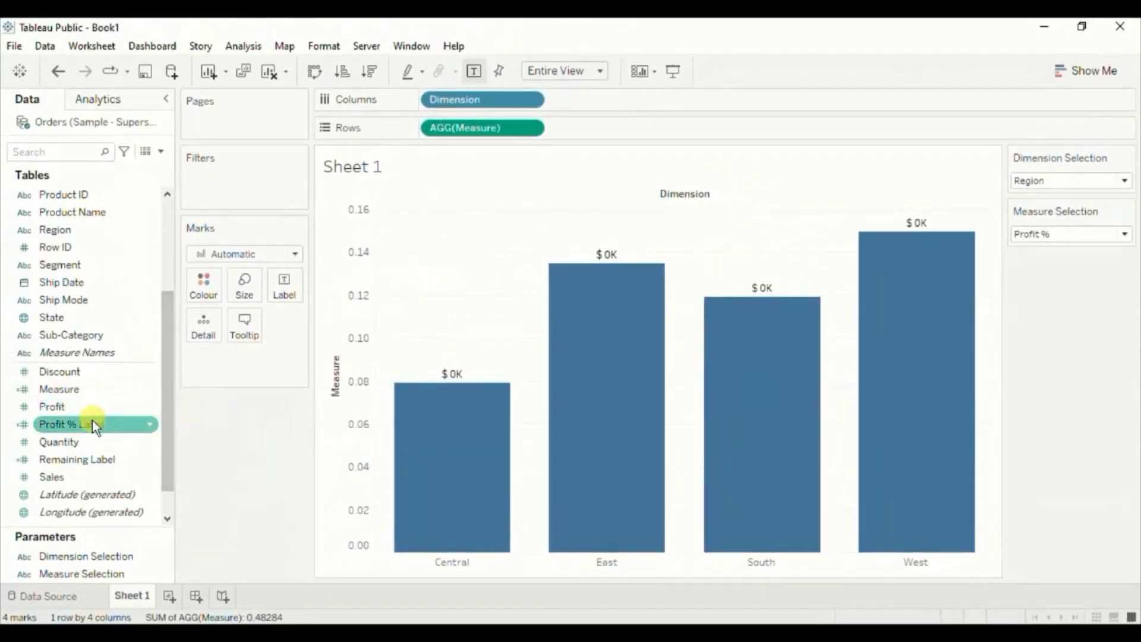
ctrl+click(92, 461)
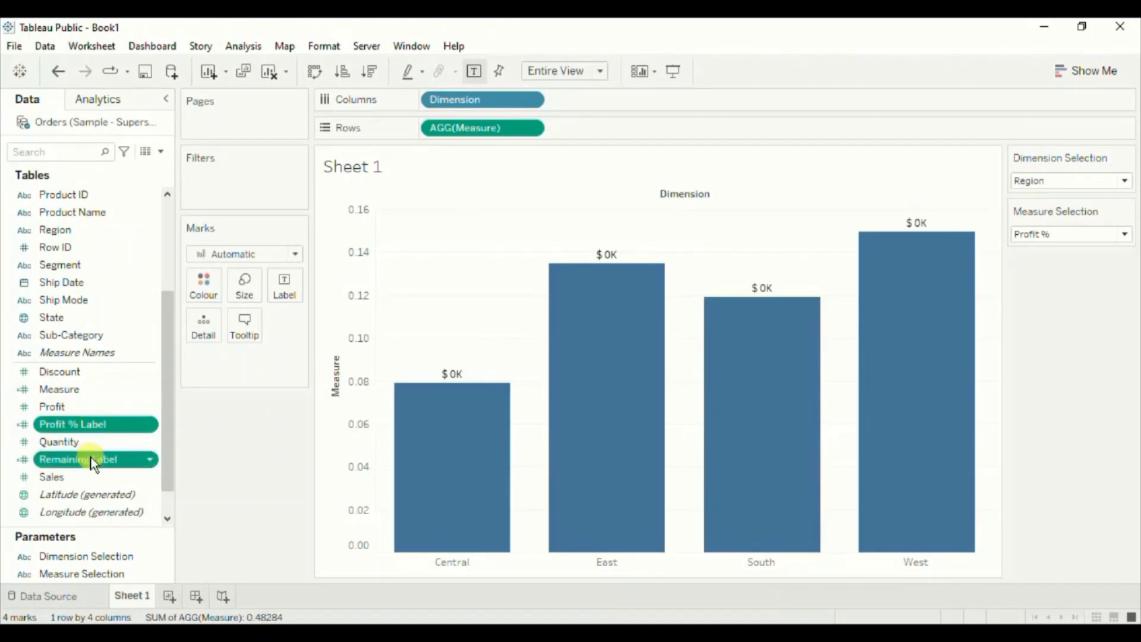
drag(92, 457, 283, 278)
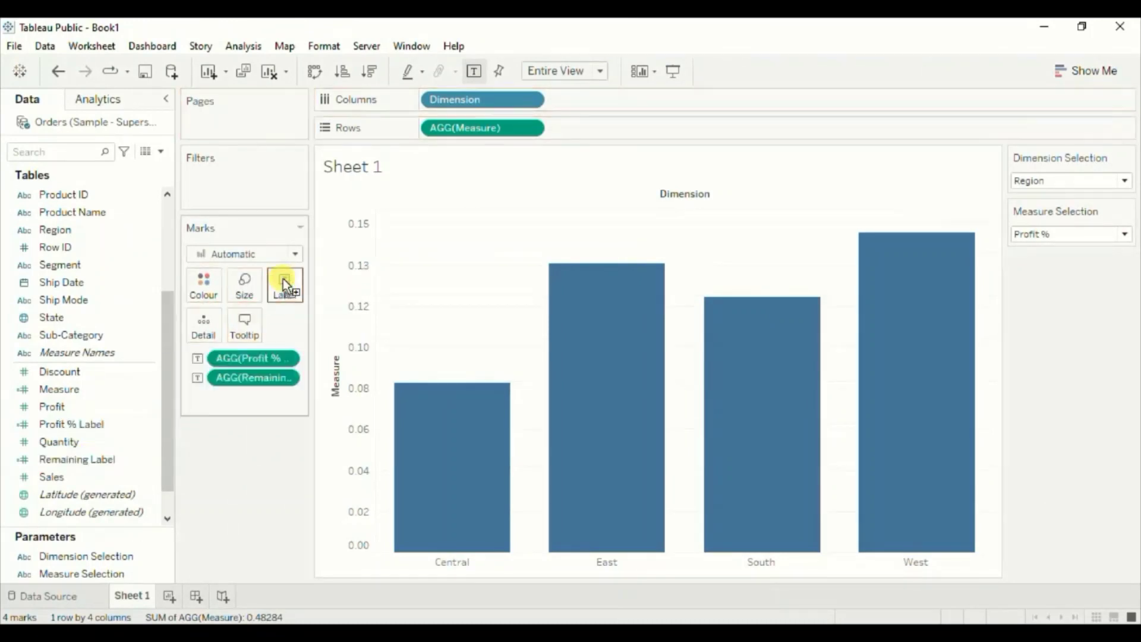
Format Profit % Label as a percentage with 0 decimals
right_click(246, 357)
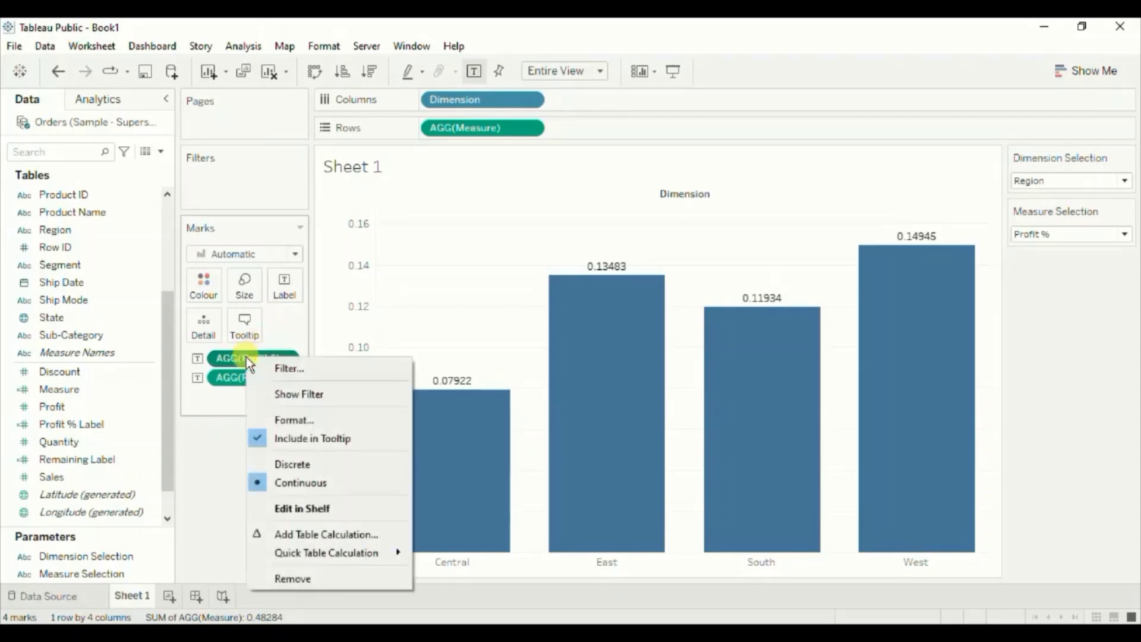
click(279, 422)
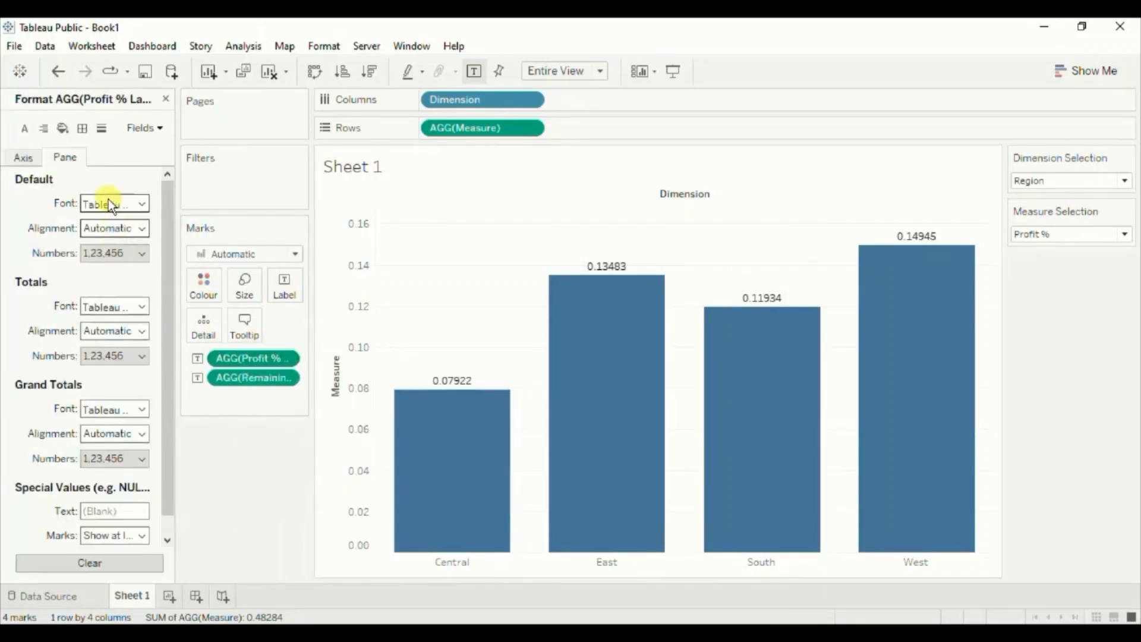
click(115, 253)
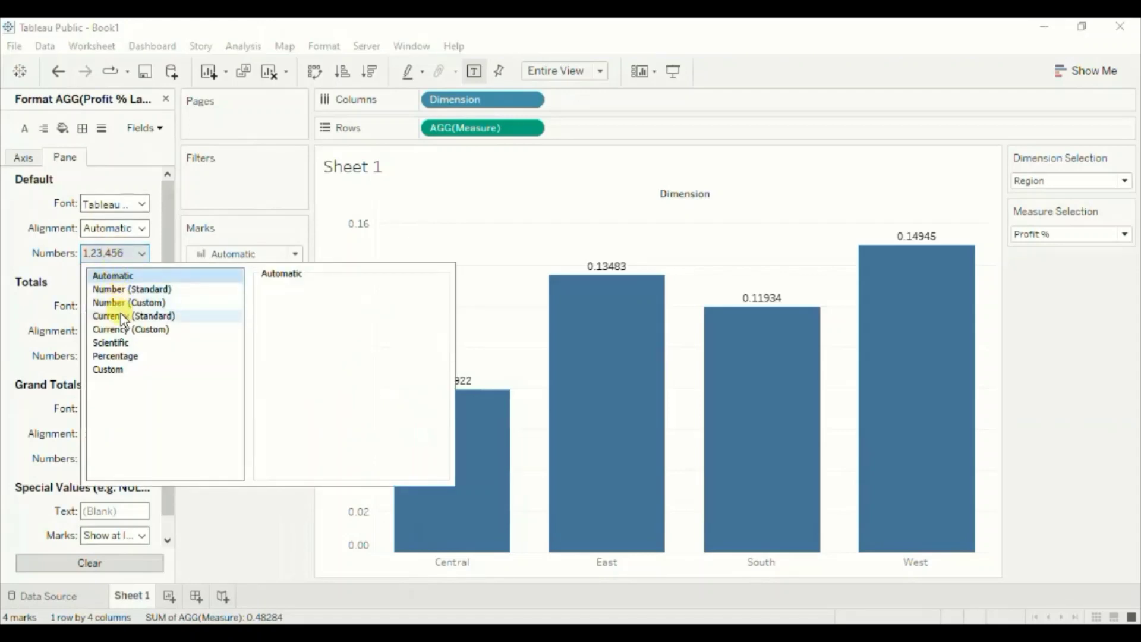
click(119, 355)
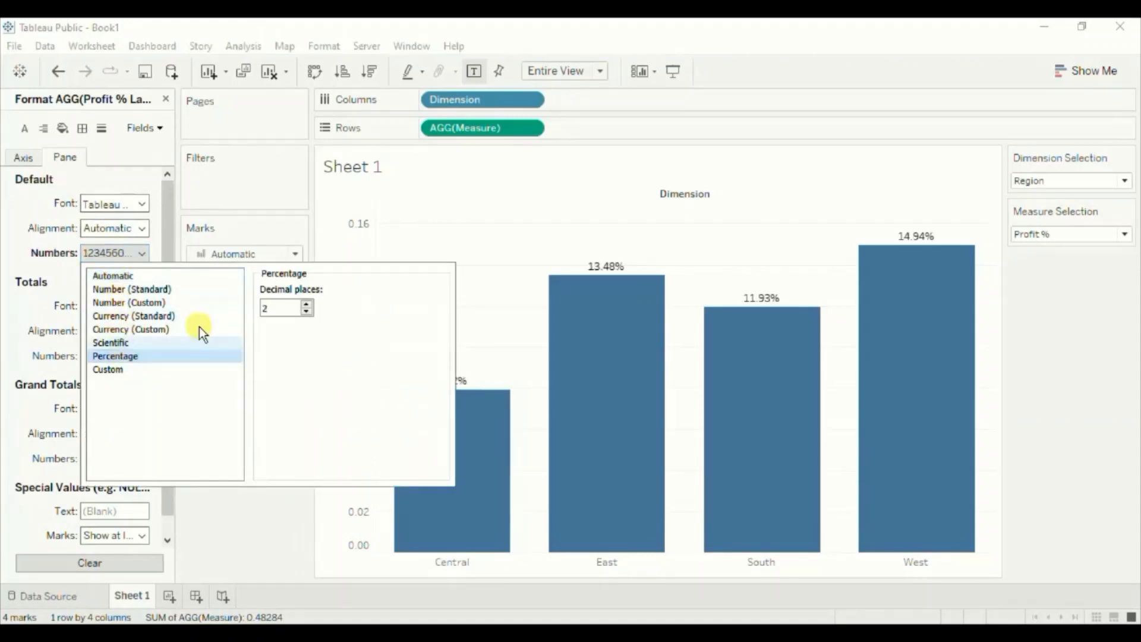
click(306, 312)
click(306, 312)
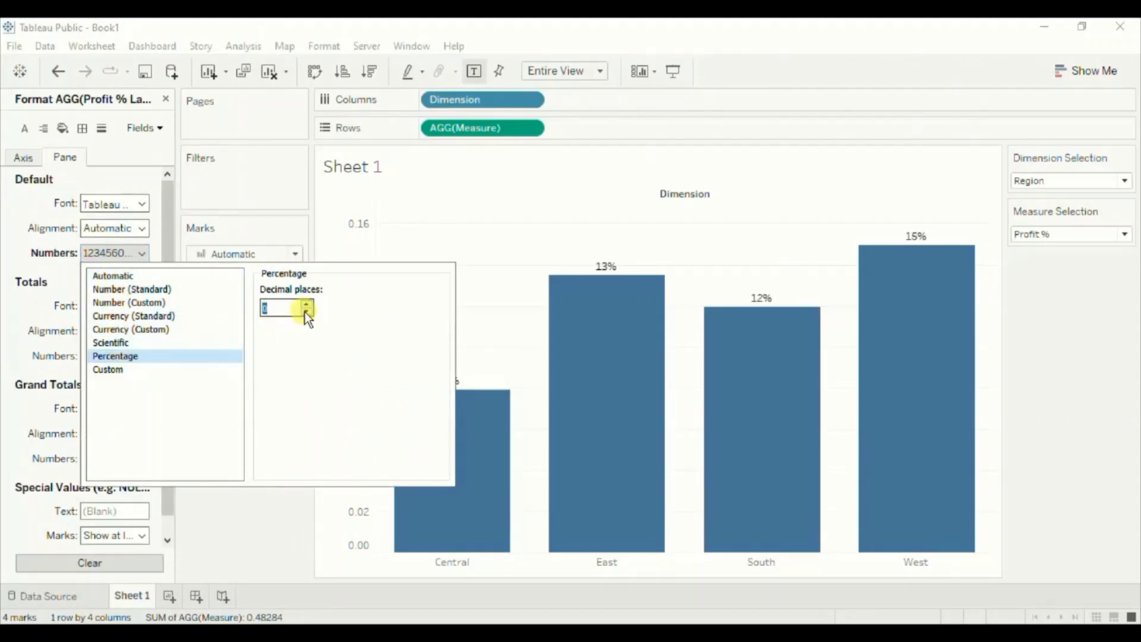
click(283, 525)
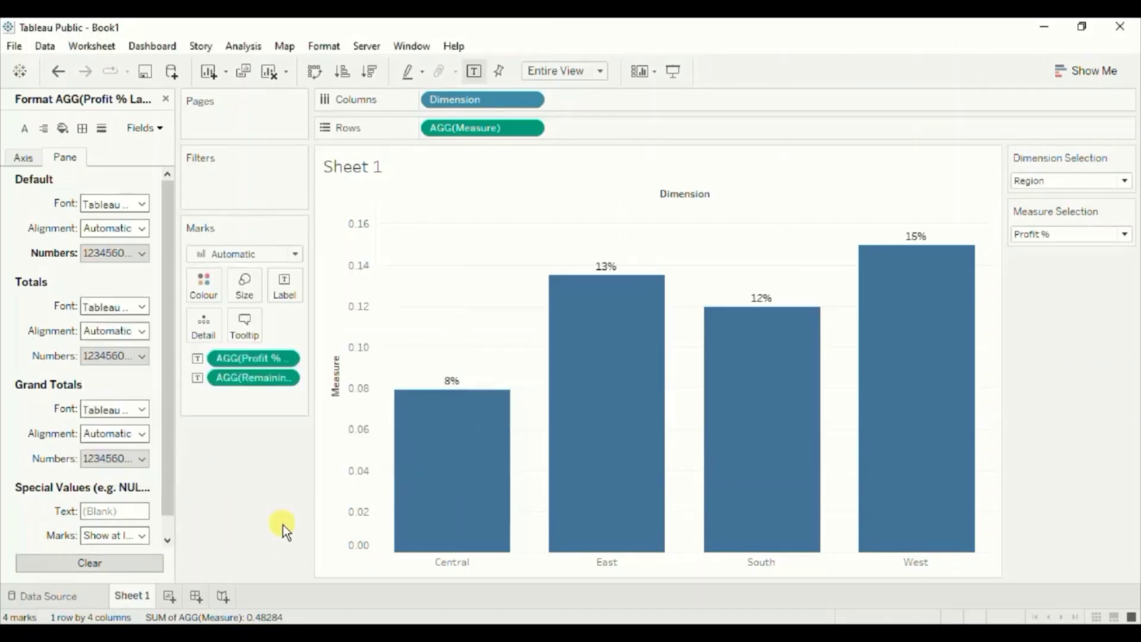
right_click(254, 379)
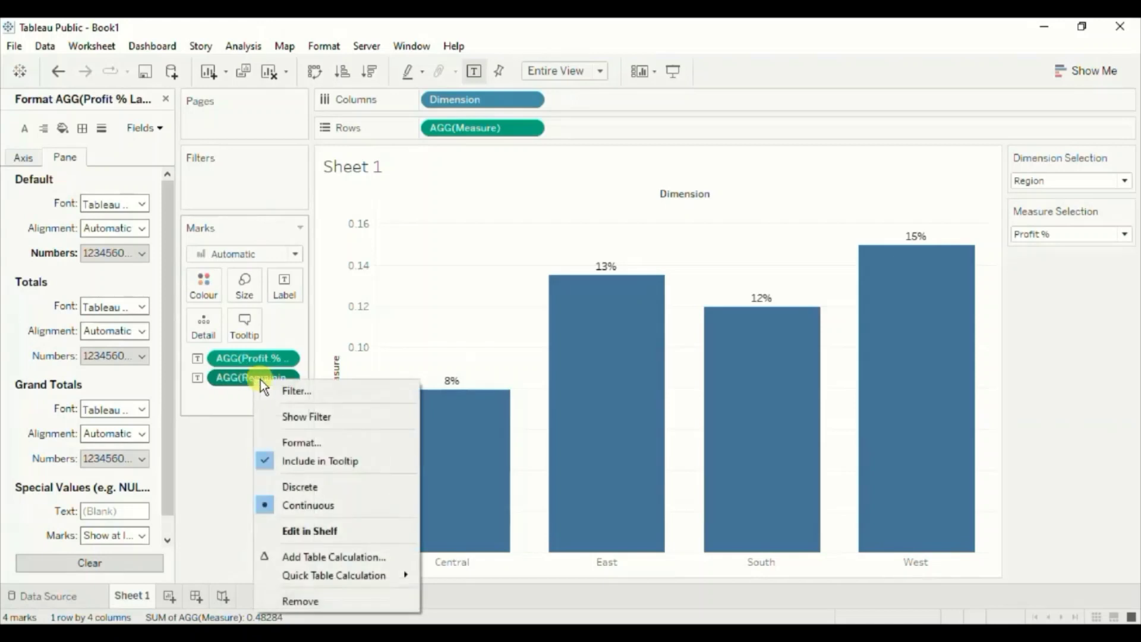
Format Remaining Label as custom currency, 0 decimals, Thousands (K) units, $ prefix
click(282, 442)
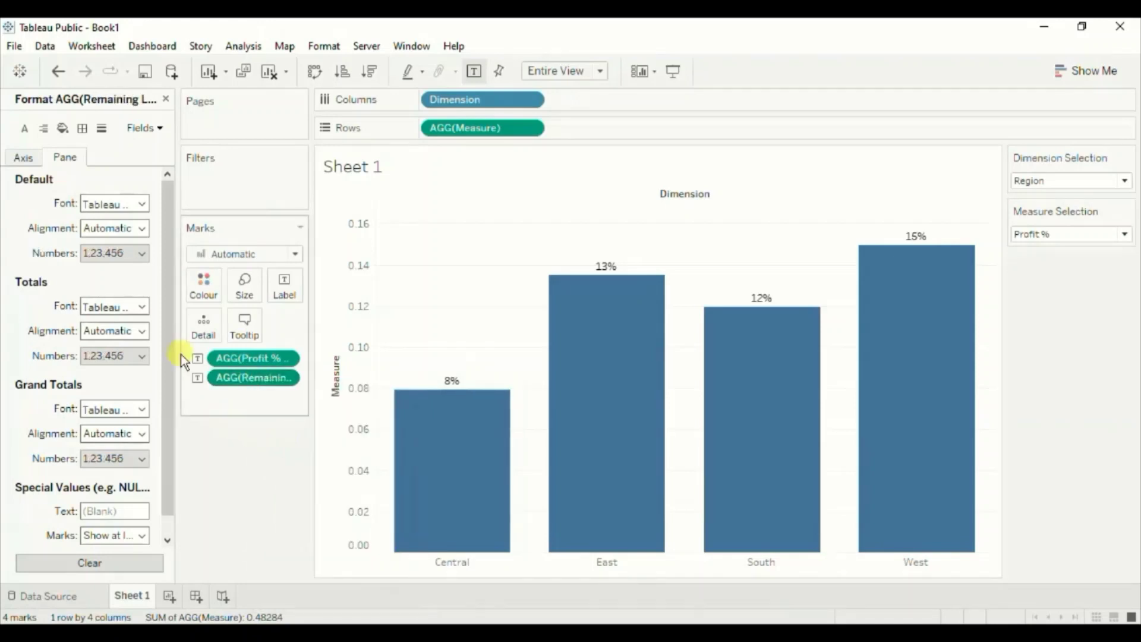
click(112, 254)
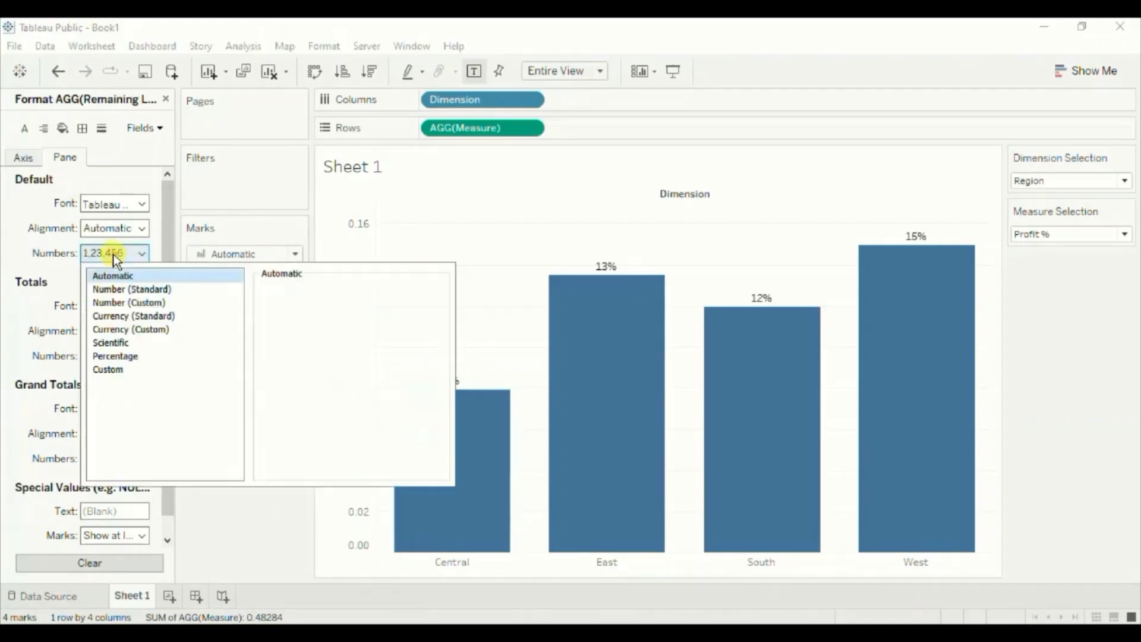
click(123, 330)
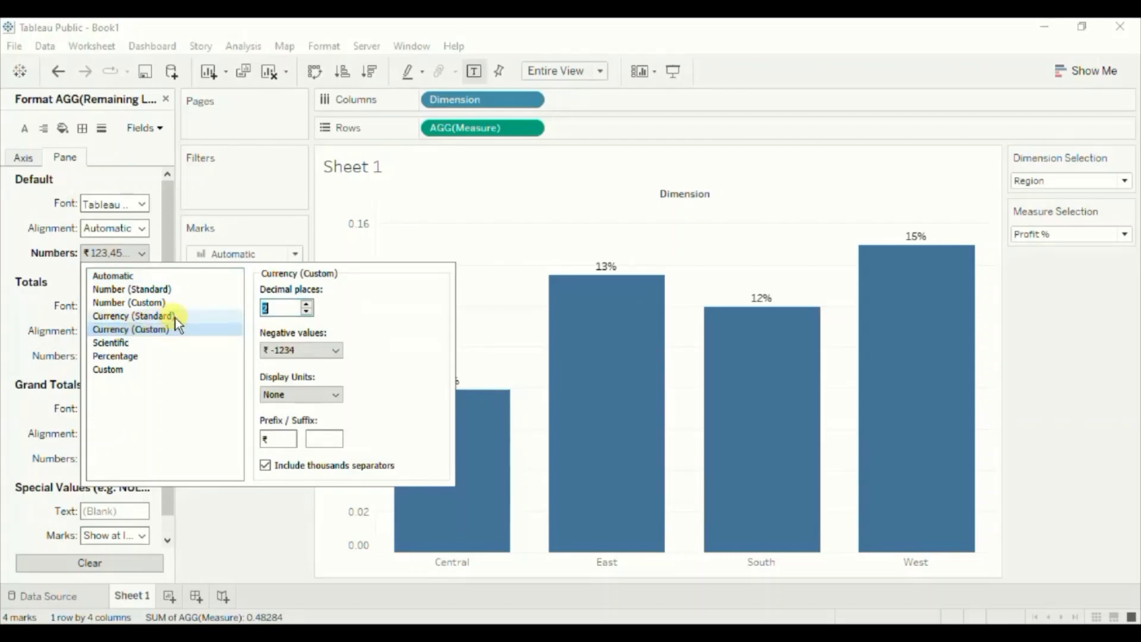
double_click(305, 313)
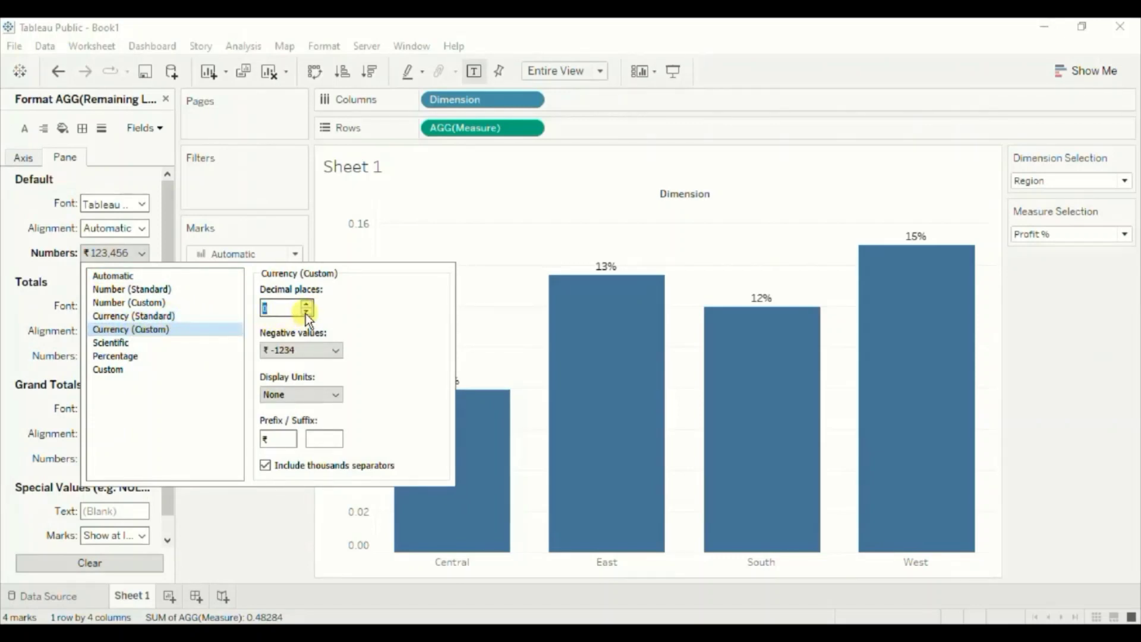
click(286, 393)
click(280, 422)
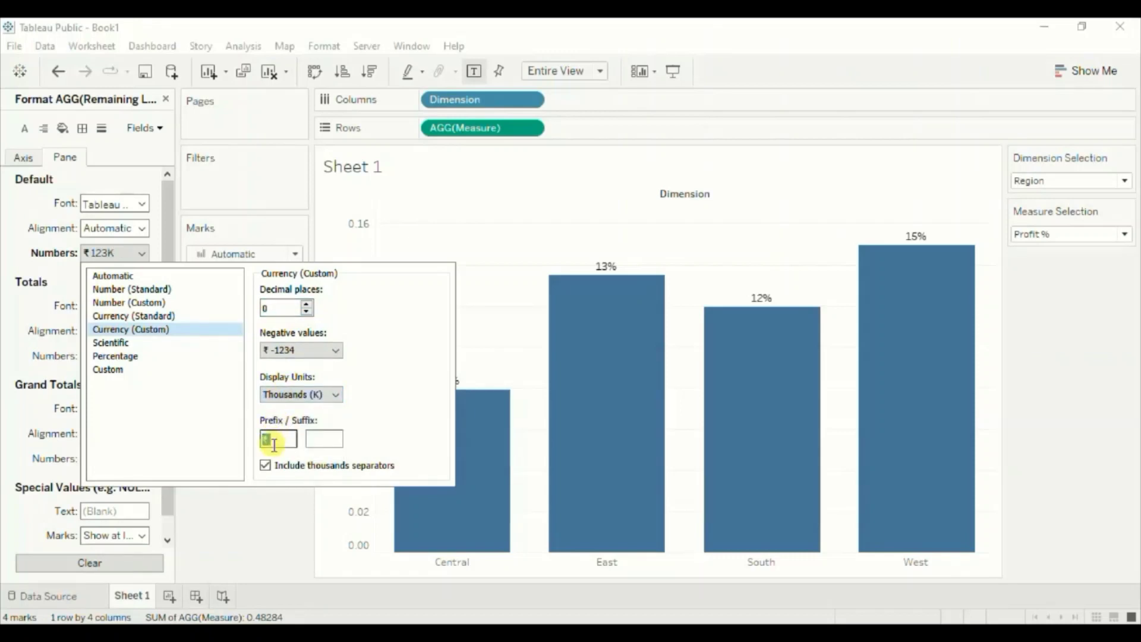
text($)
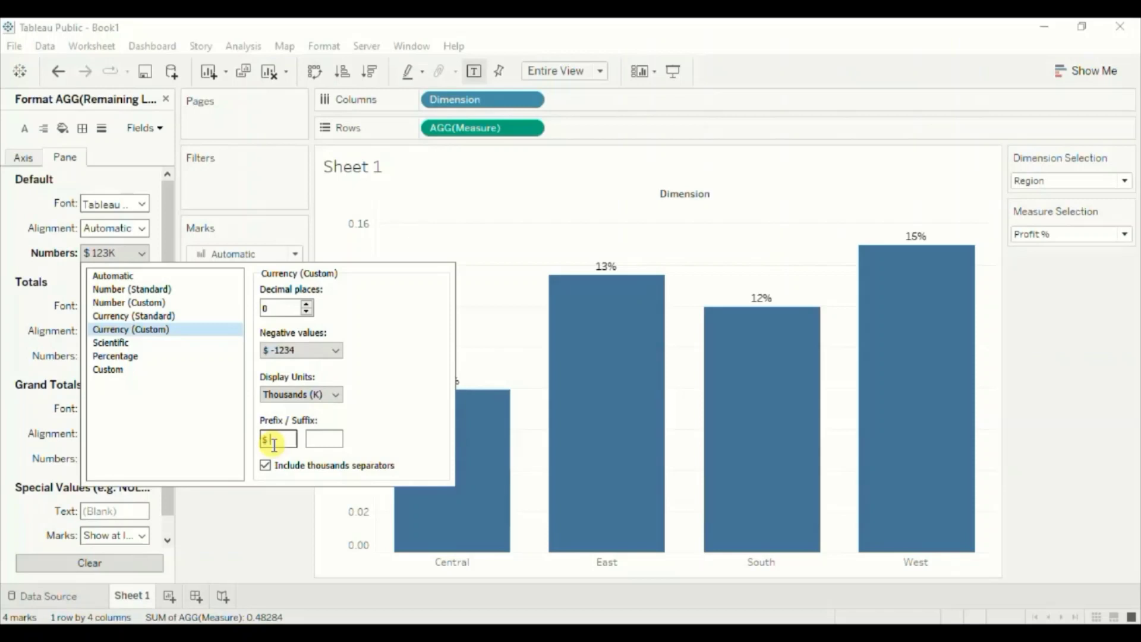
click(262, 498)
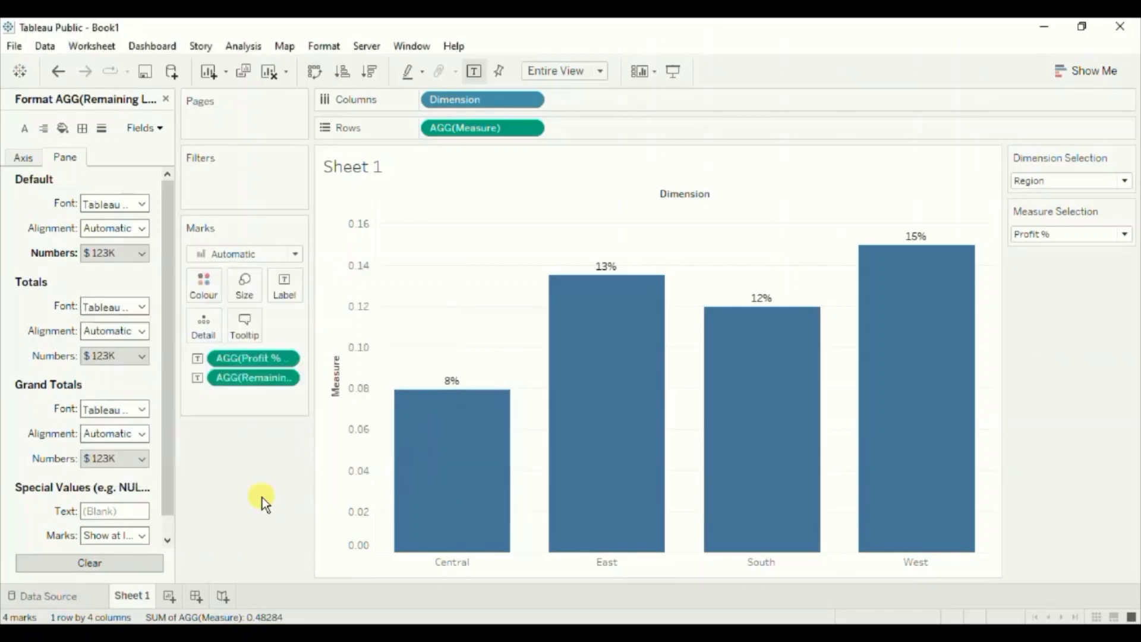
Switch Measure Selection to Sales and check the bar tooltips
mouse_move(873, 251)
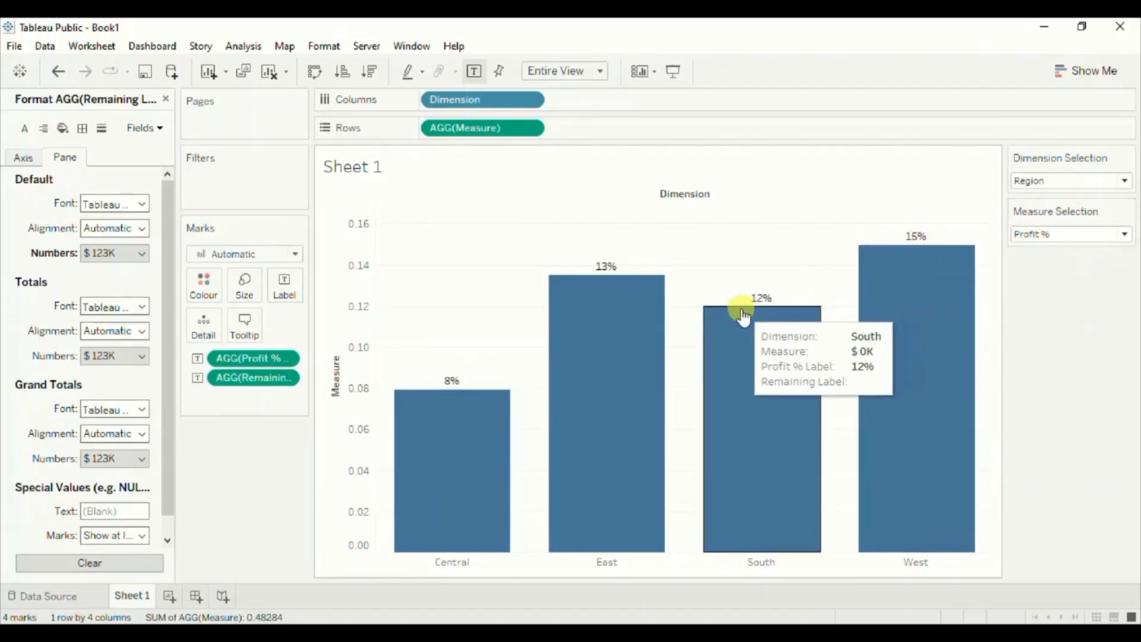
mouse_move(602, 284)
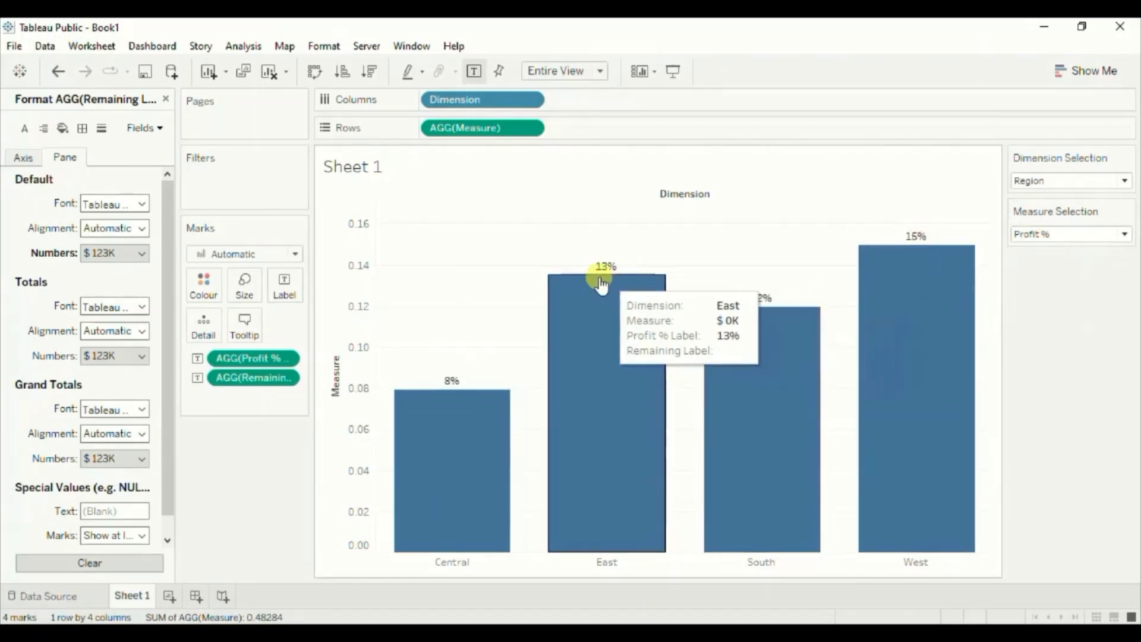
click(1092, 236)
click(1061, 249)
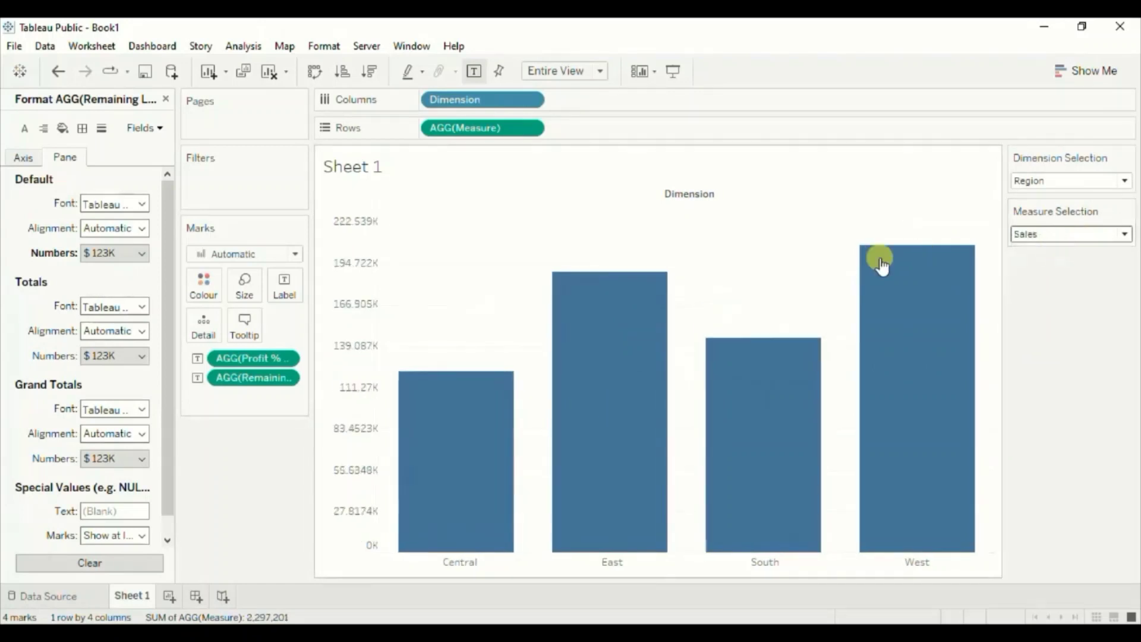
mouse_move(456, 369)
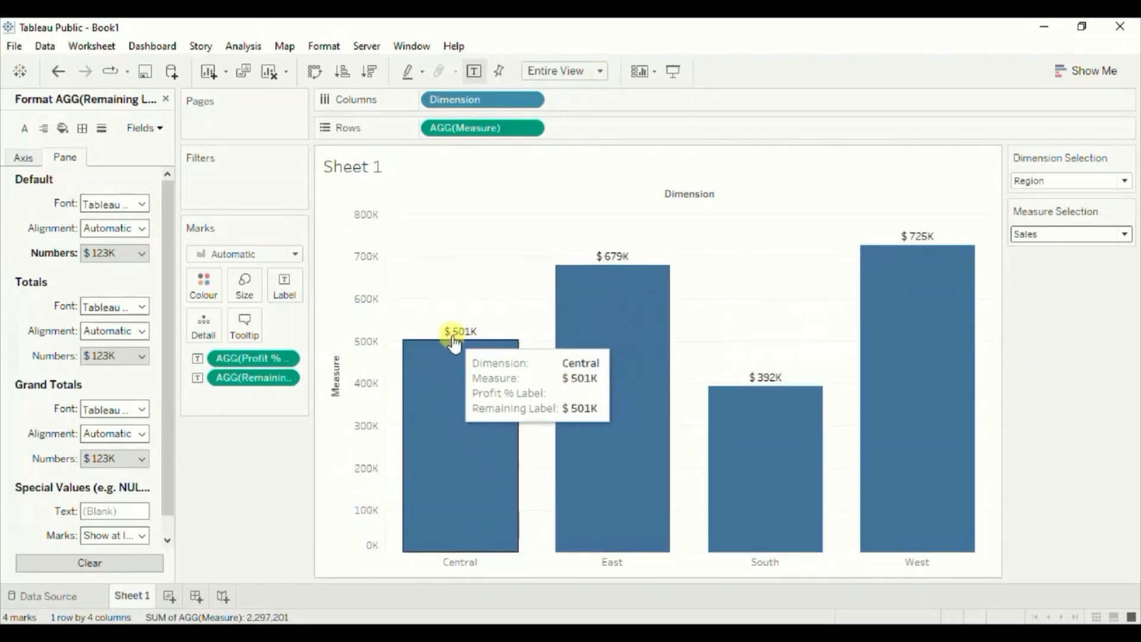
Switch Measure Selection to Quantity to show quantity per region
click(1021, 236)
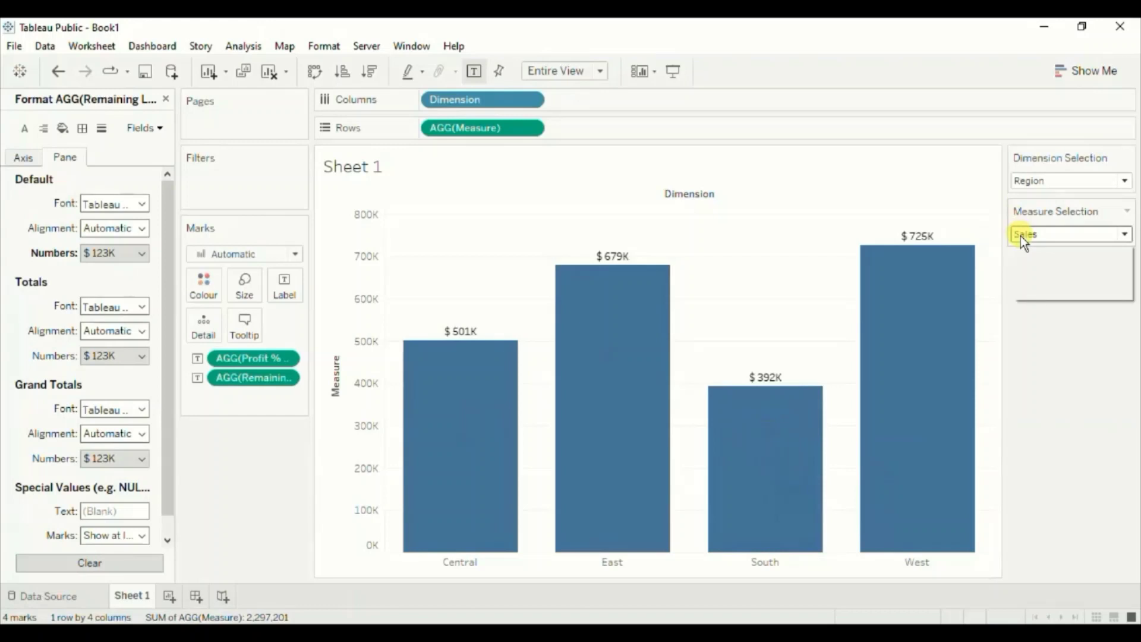
click(1027, 277)
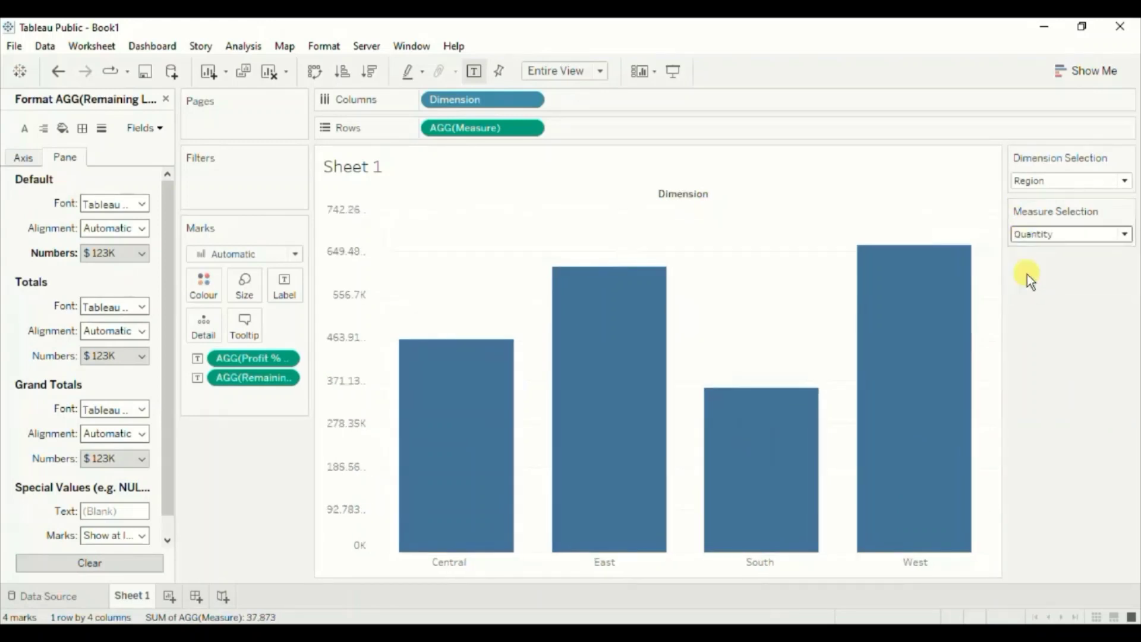
mouse_move(945, 265)
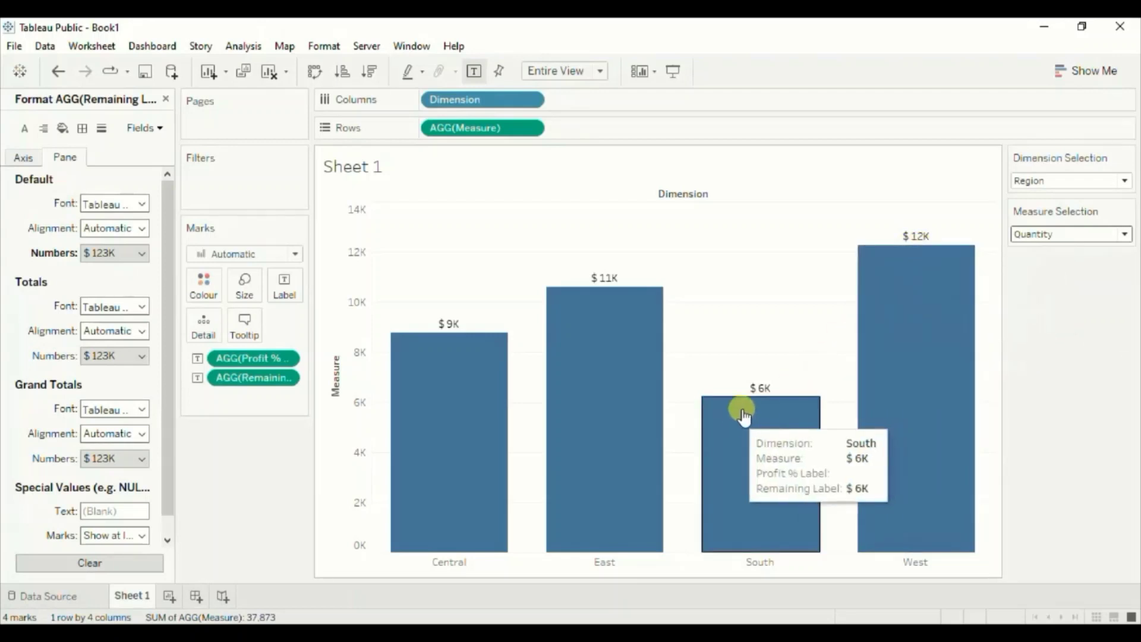
mouse_move(456, 340)
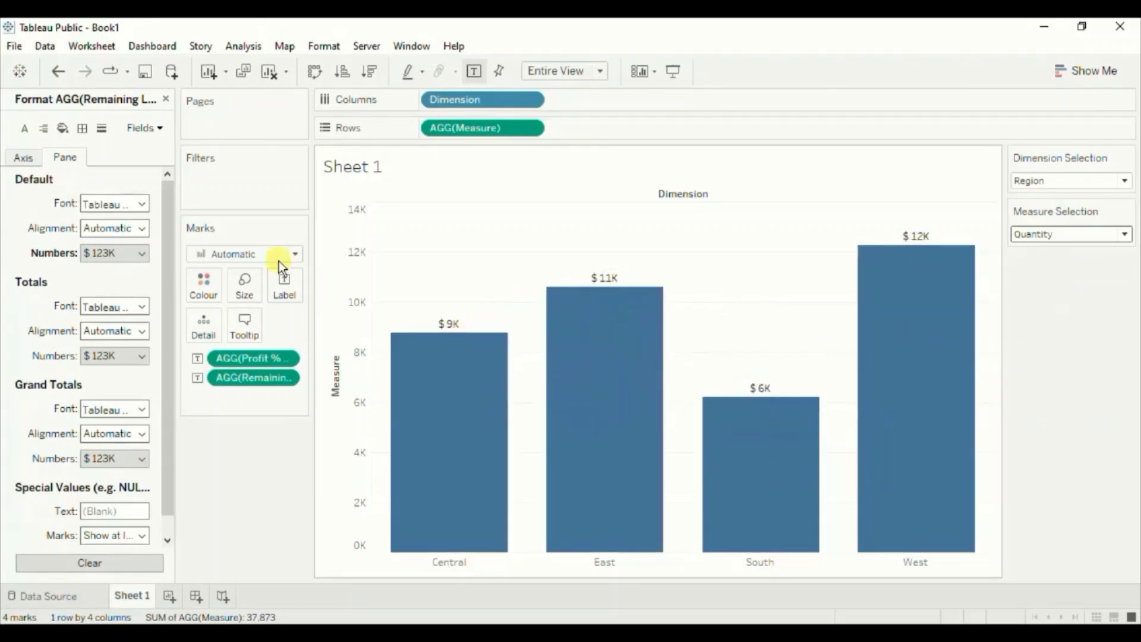
Delete the elseif Quantity line from the Remaining Label formula and save it
click(168, 97)
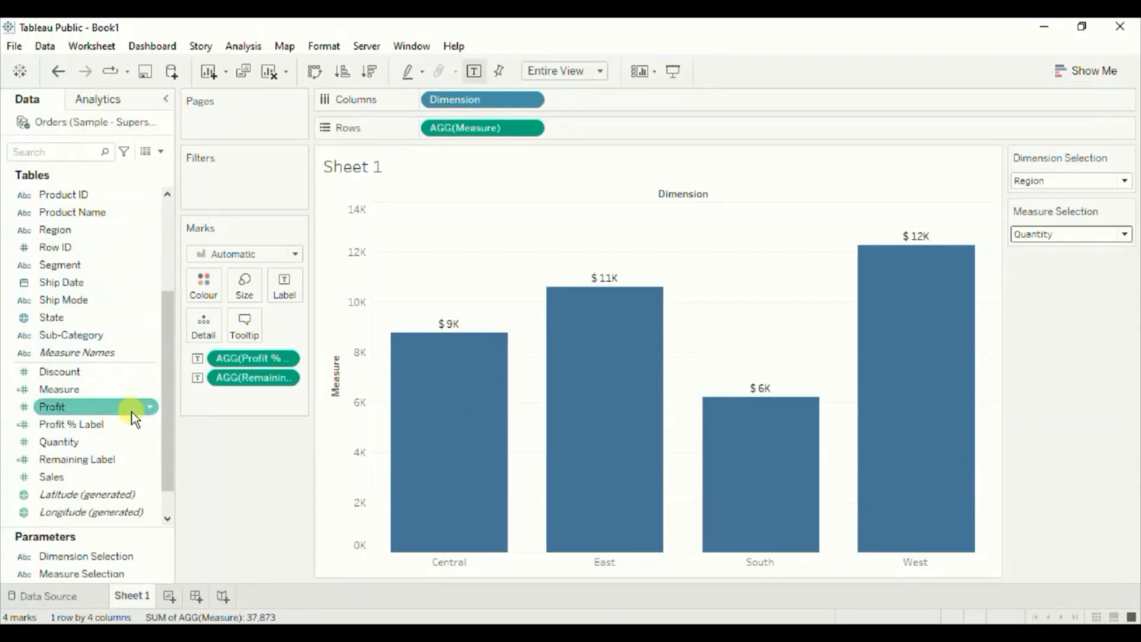
click(149, 458)
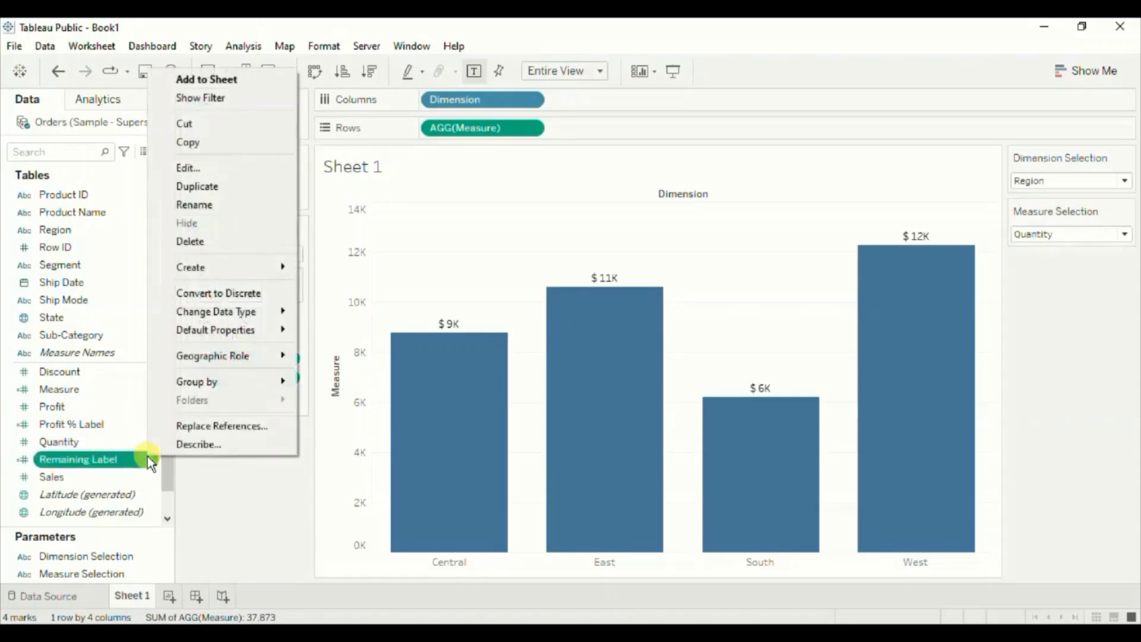
click(184, 167)
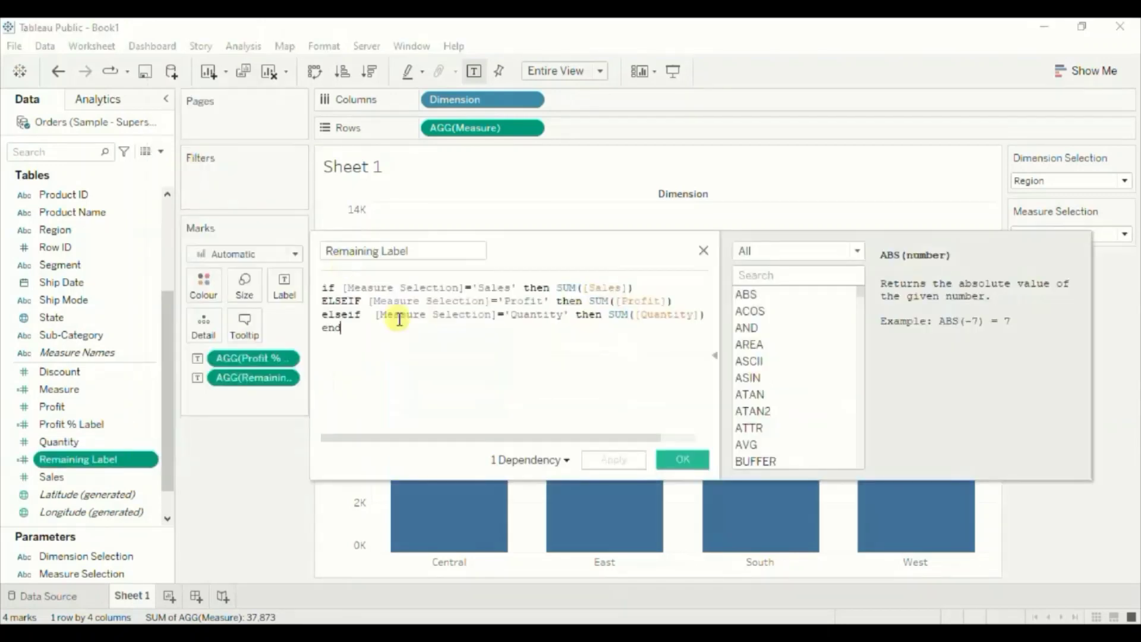
triple_click(323, 317)
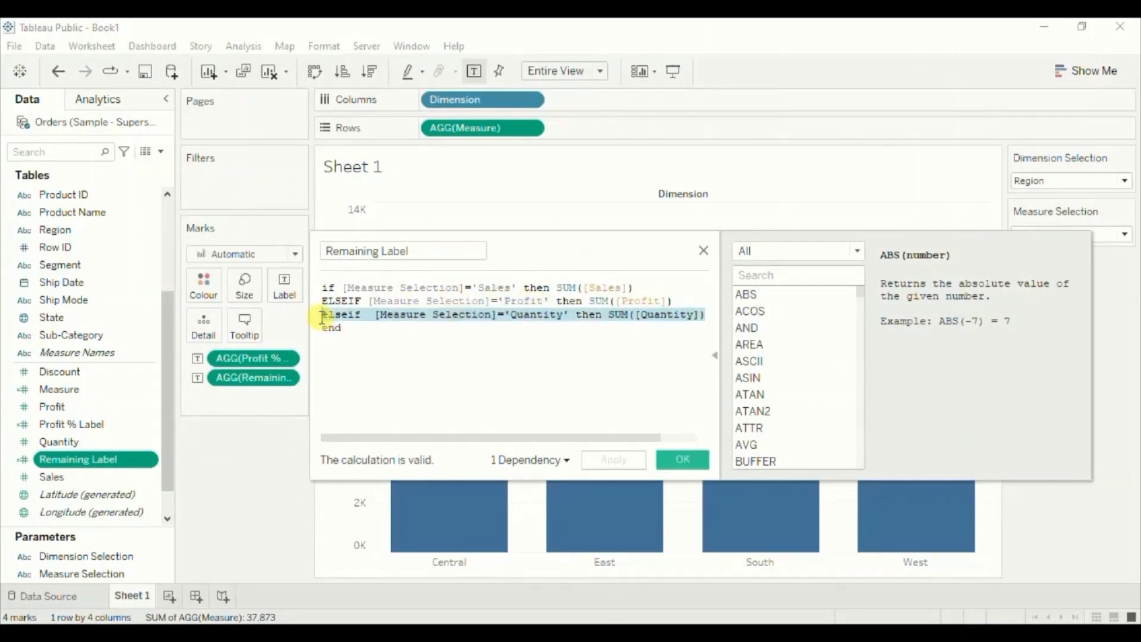
key(BackSpace)
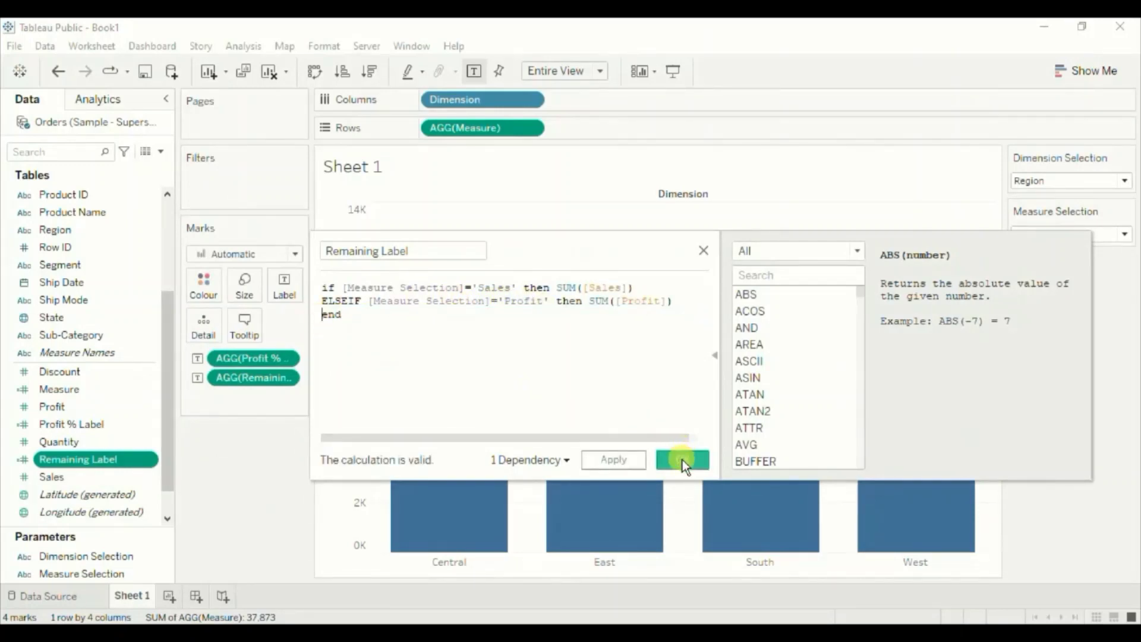
click(682, 459)
click(134, 395)
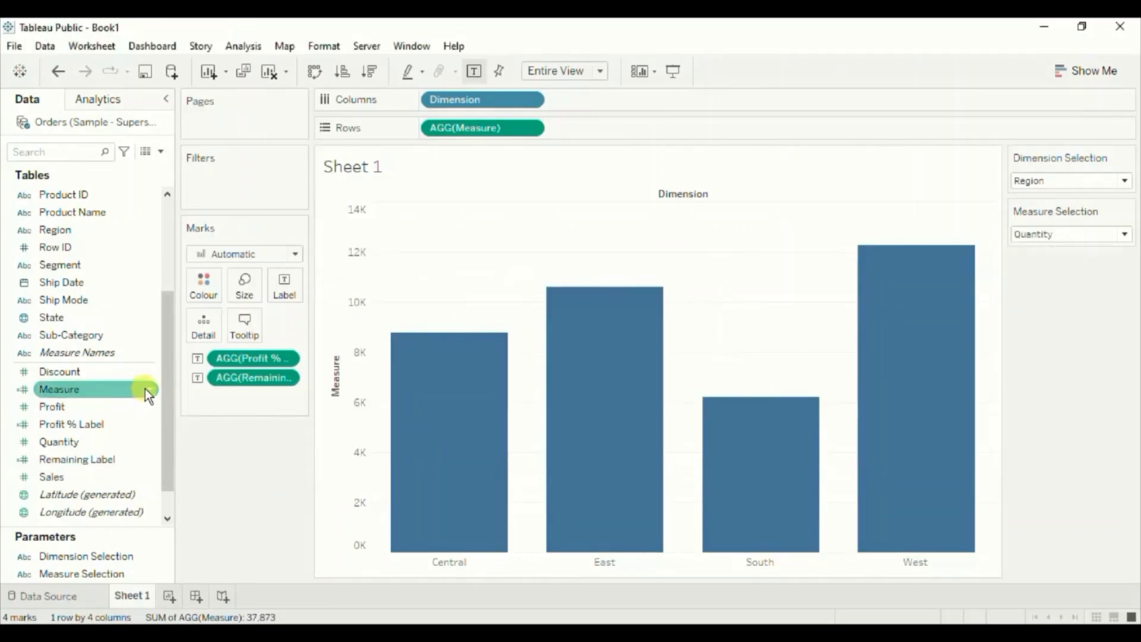
Duplicate the Measure calculation and open the copy for editing
click(149, 388)
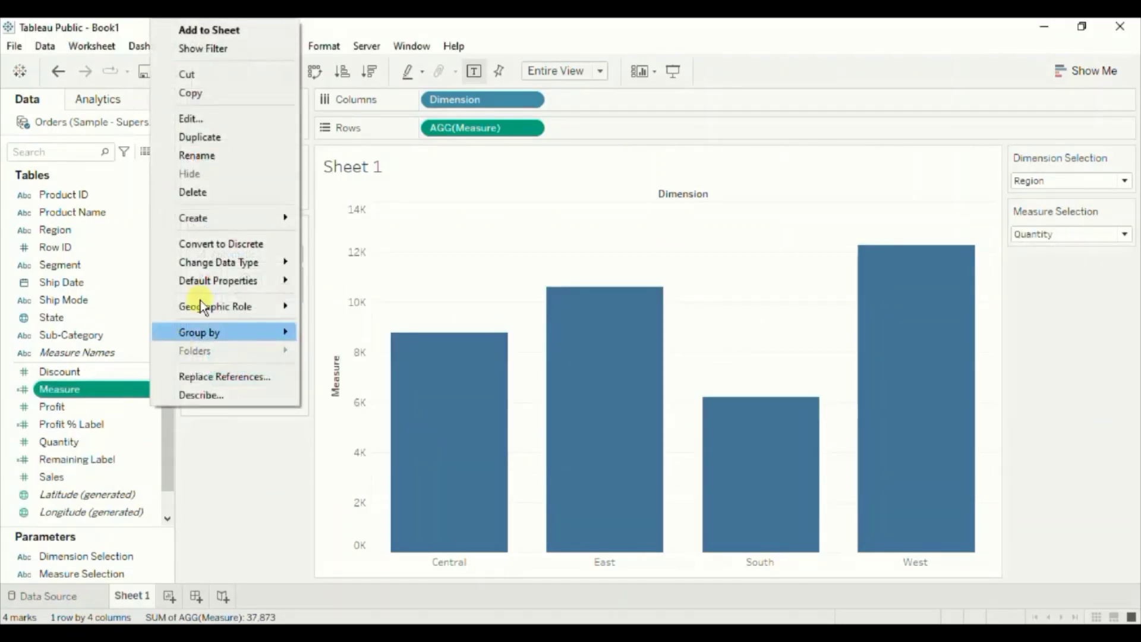
click(200, 137)
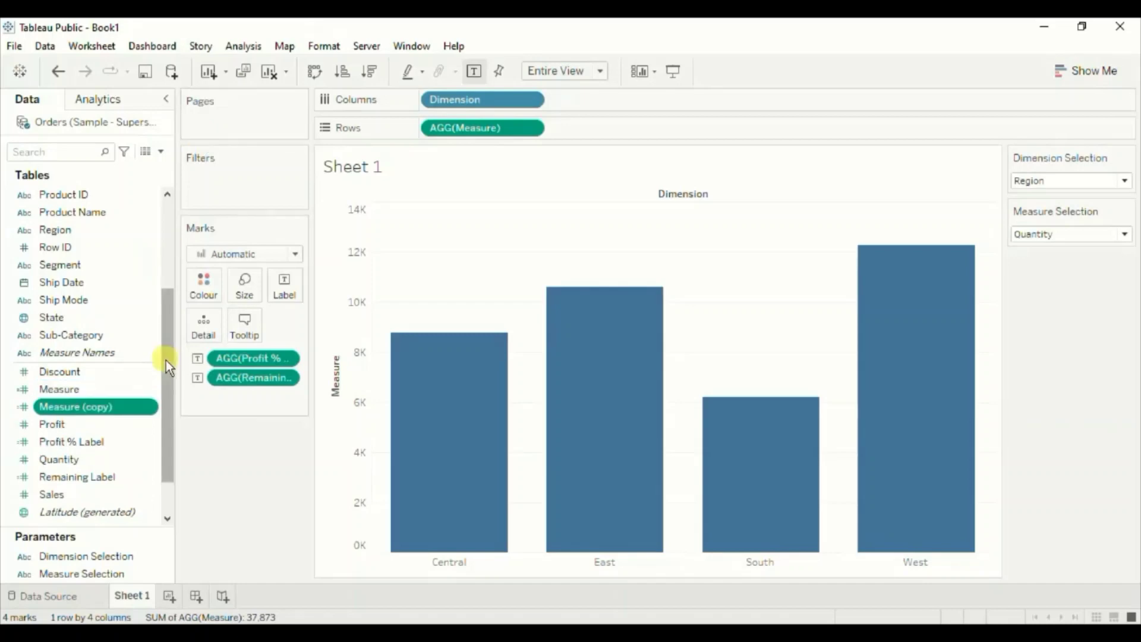
click(151, 407)
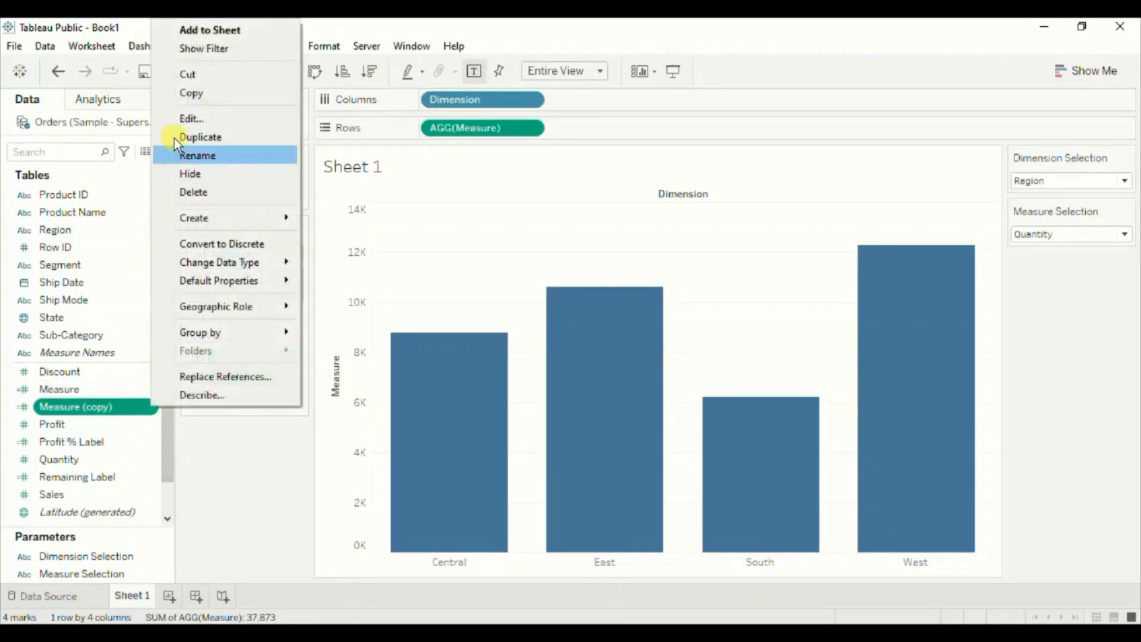
click(177, 120)
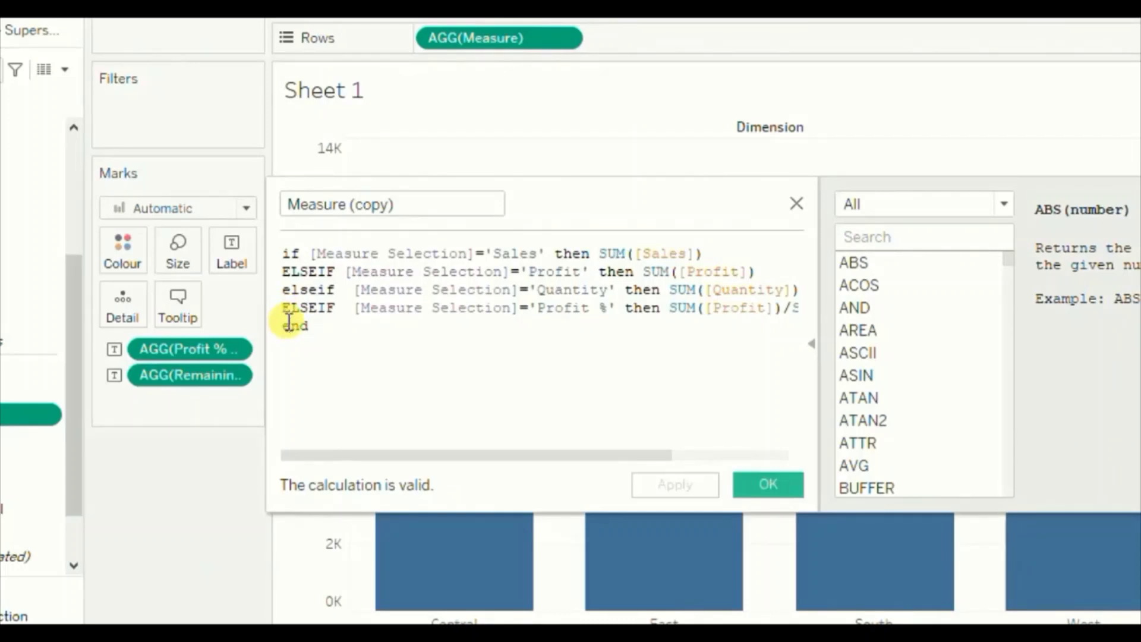
Delete the Profit %, Sales and Profit branches, leaving only the Quantity condition
key(shift+Up)
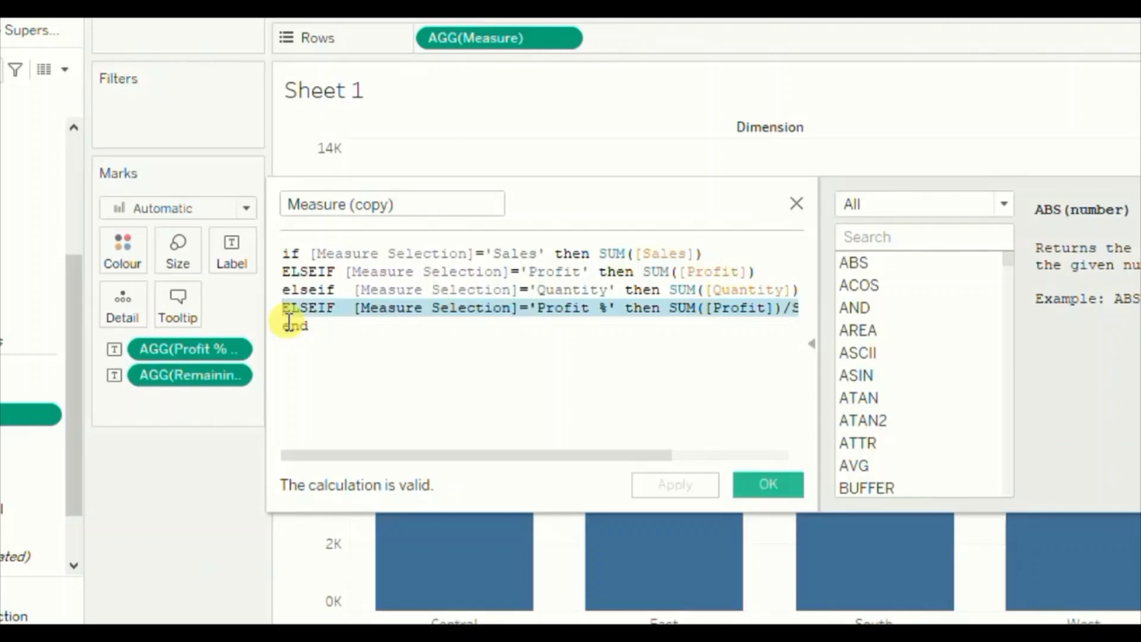
key(BackSpace)
key(Up)
key(Up)
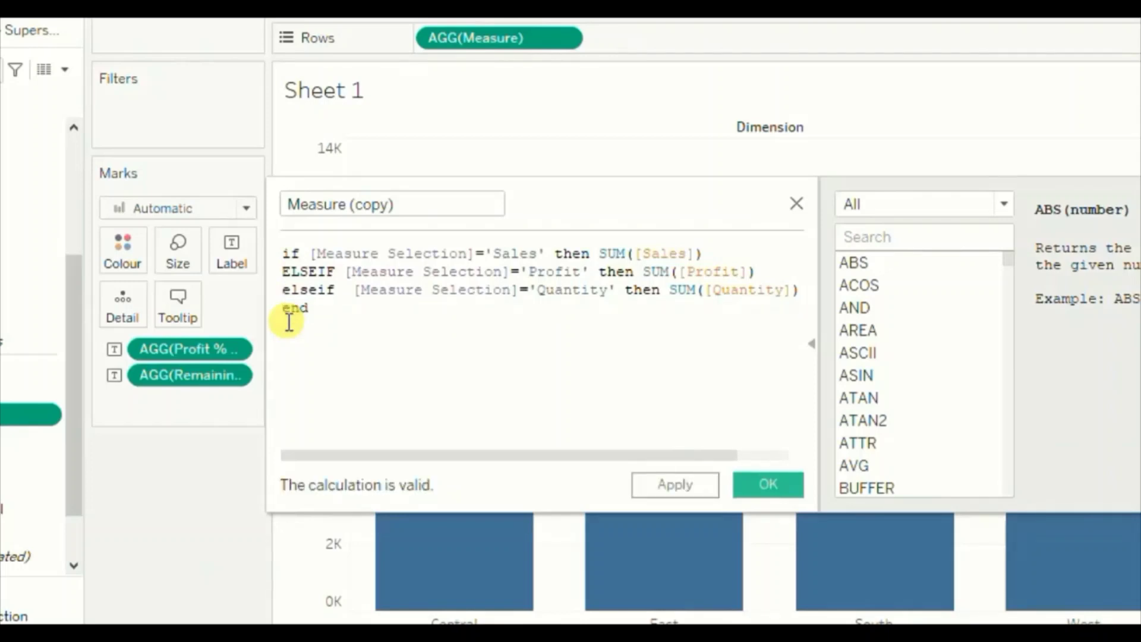
click(311, 253)
key(shift+End)
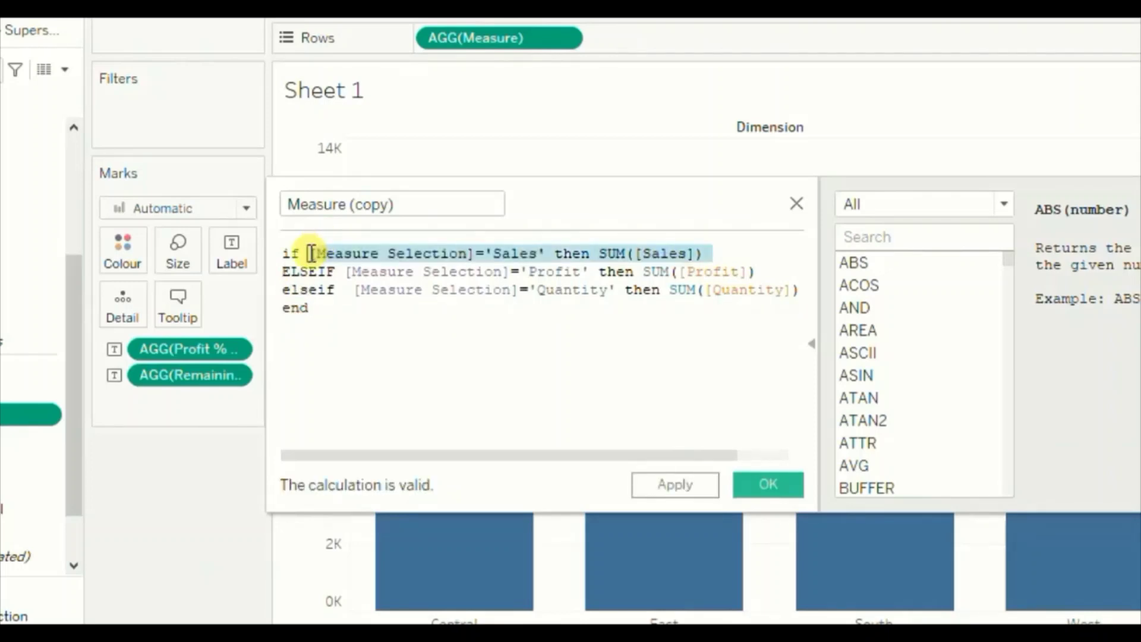
key(Delete)
key(Delete)
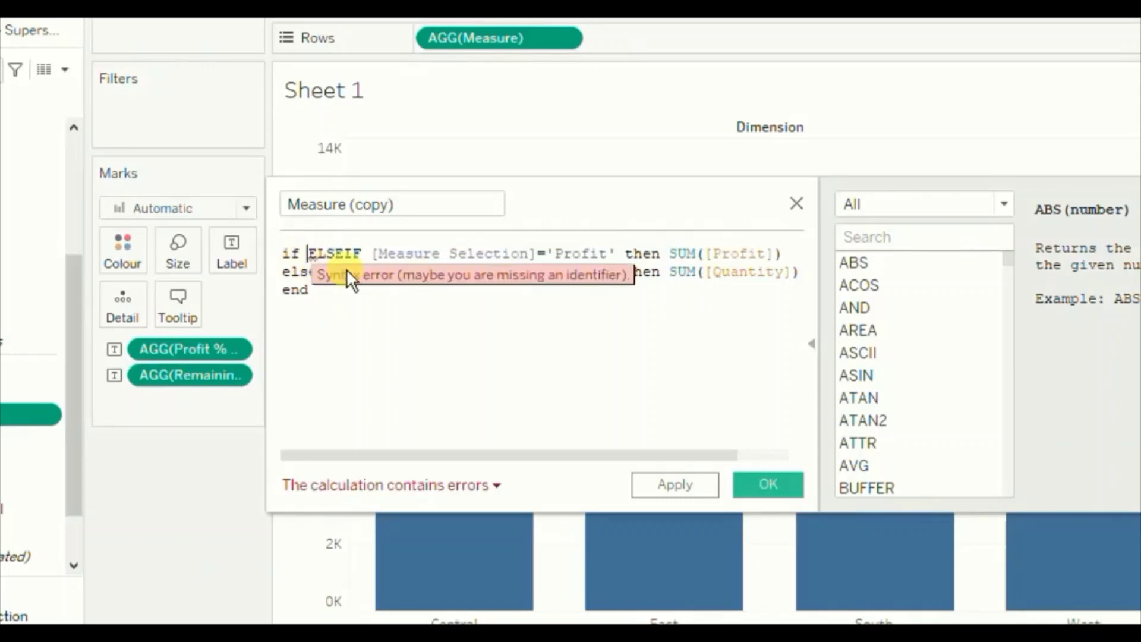
shift+click(347, 269)
key(Delete)
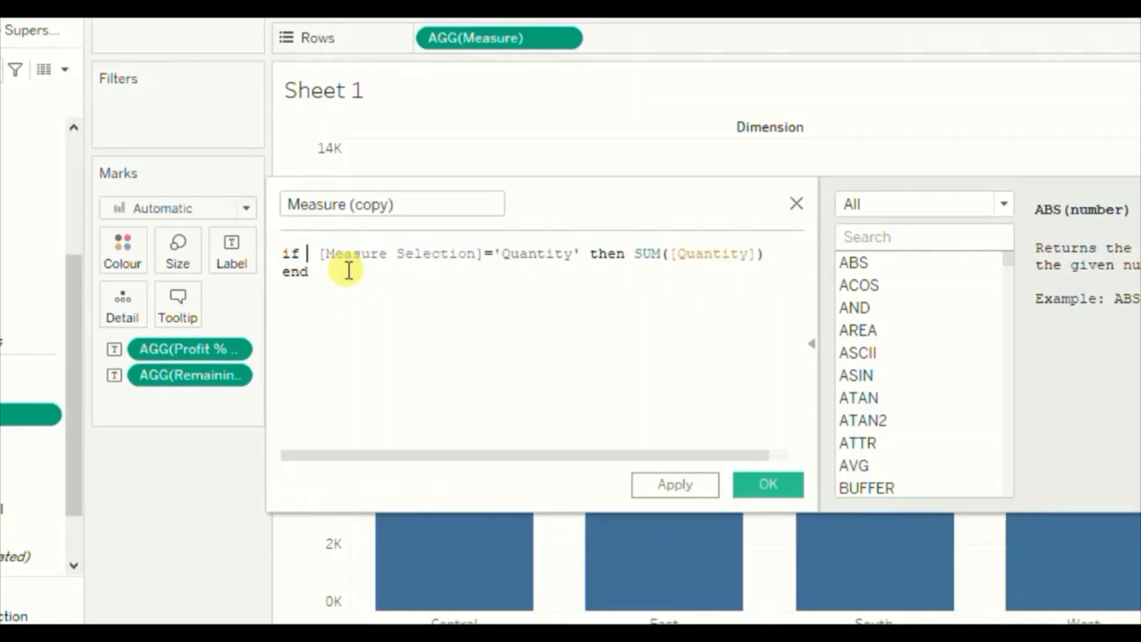
Rename the calculation to 'Quantity Label' and save it
click(314, 197)
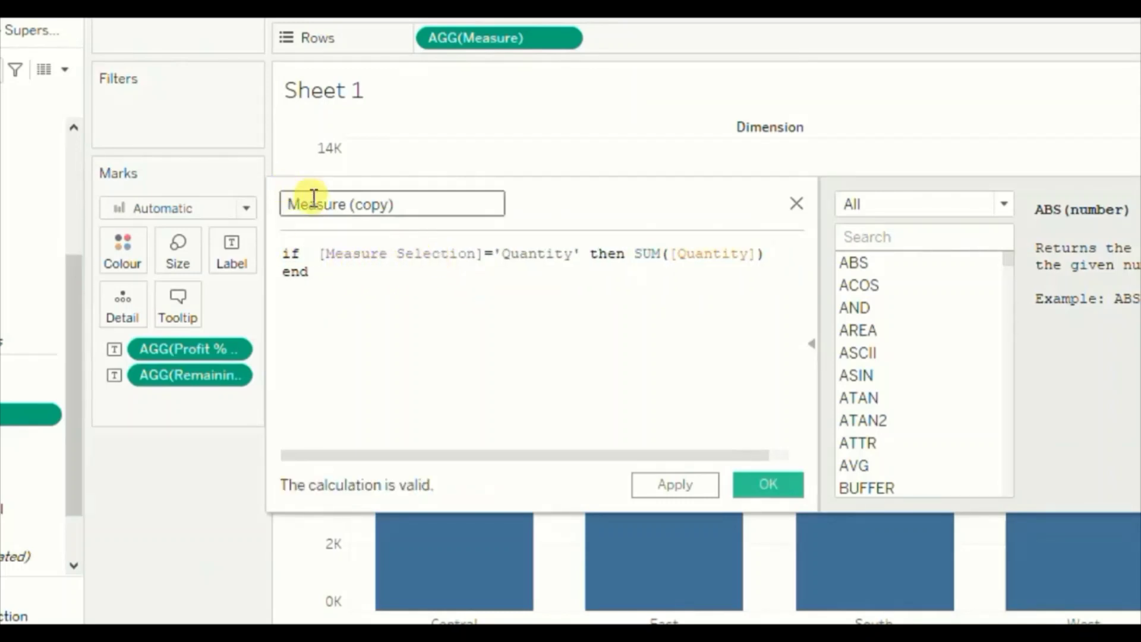
triple_click(315, 200)
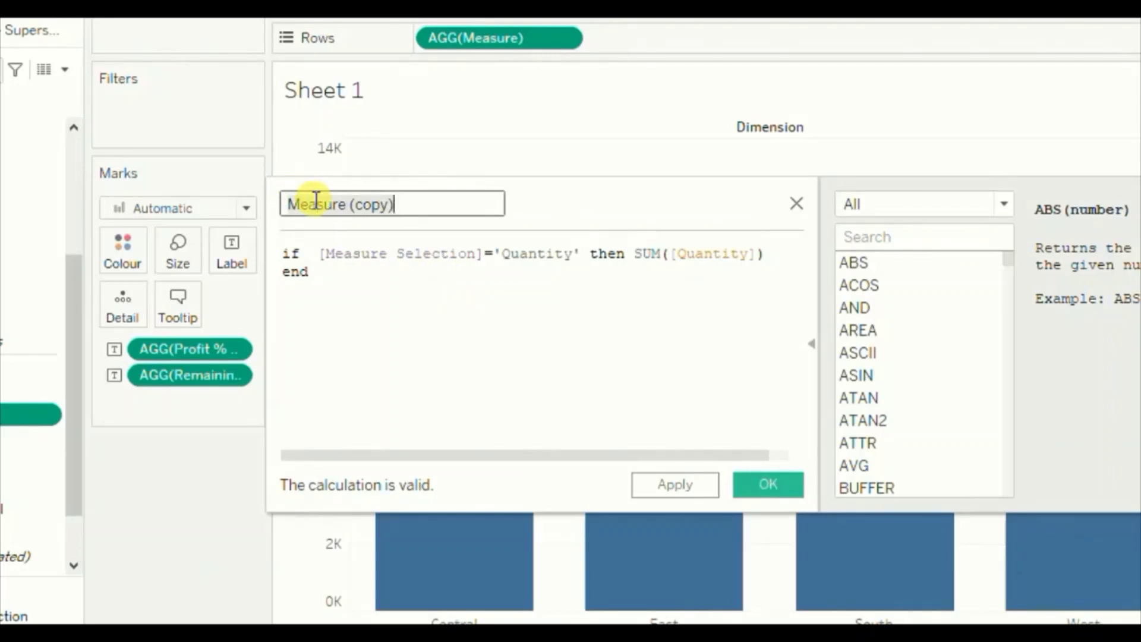
text(Quantity)
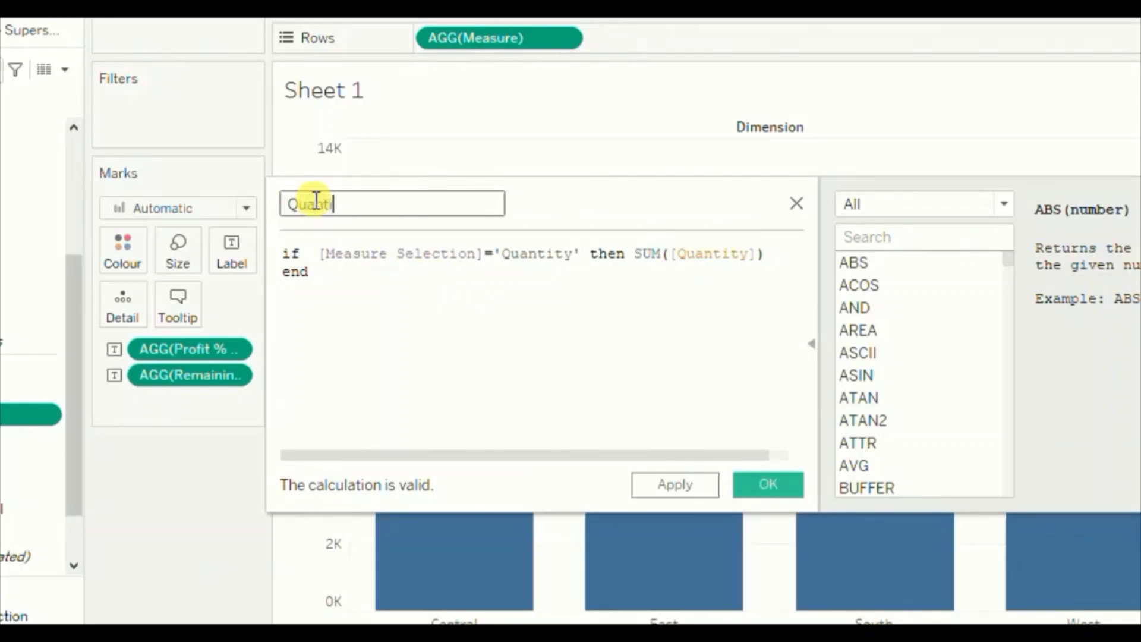
text( Label)
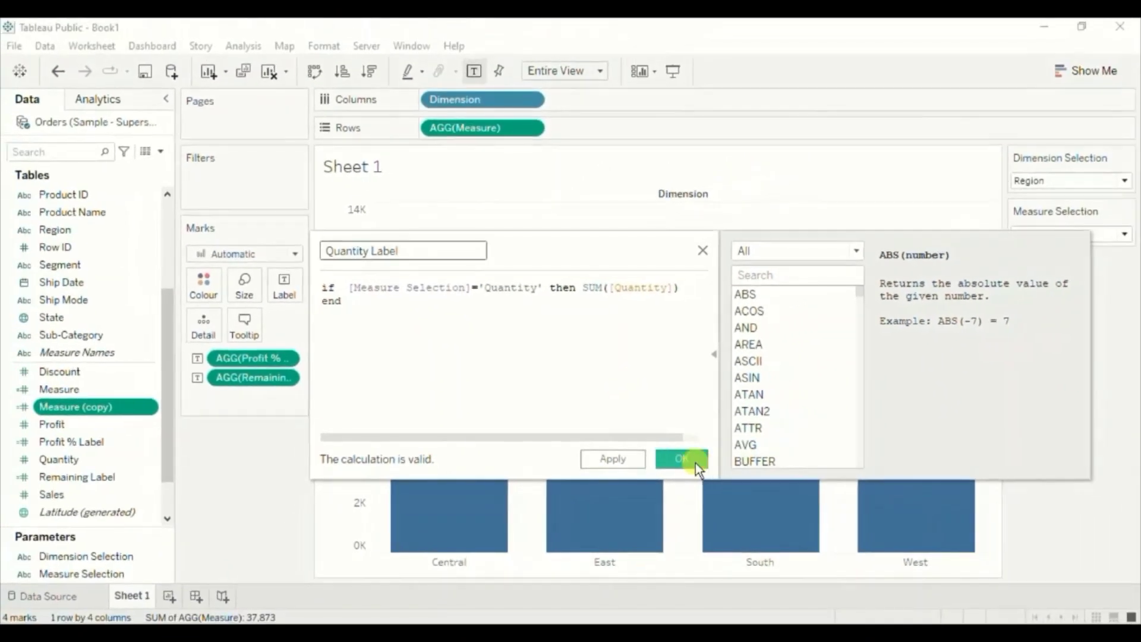
click(768, 484)
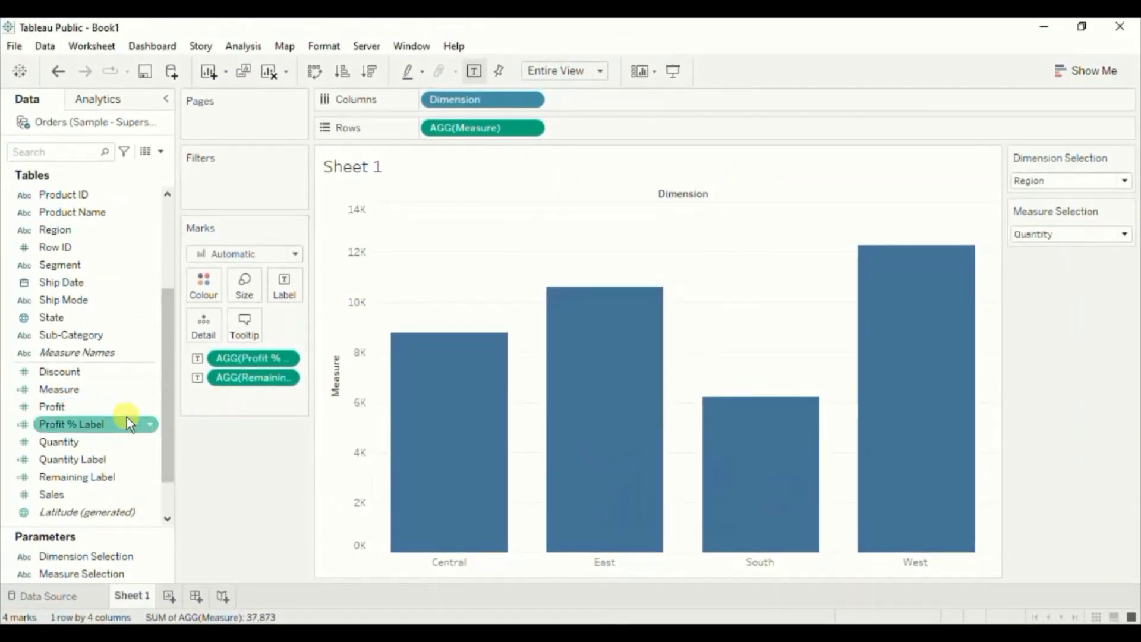
Label the Quantity bars with Quantity Label values: 8,780, 10,618, 6,209 and 12,266
drag(80, 458, 291, 275)
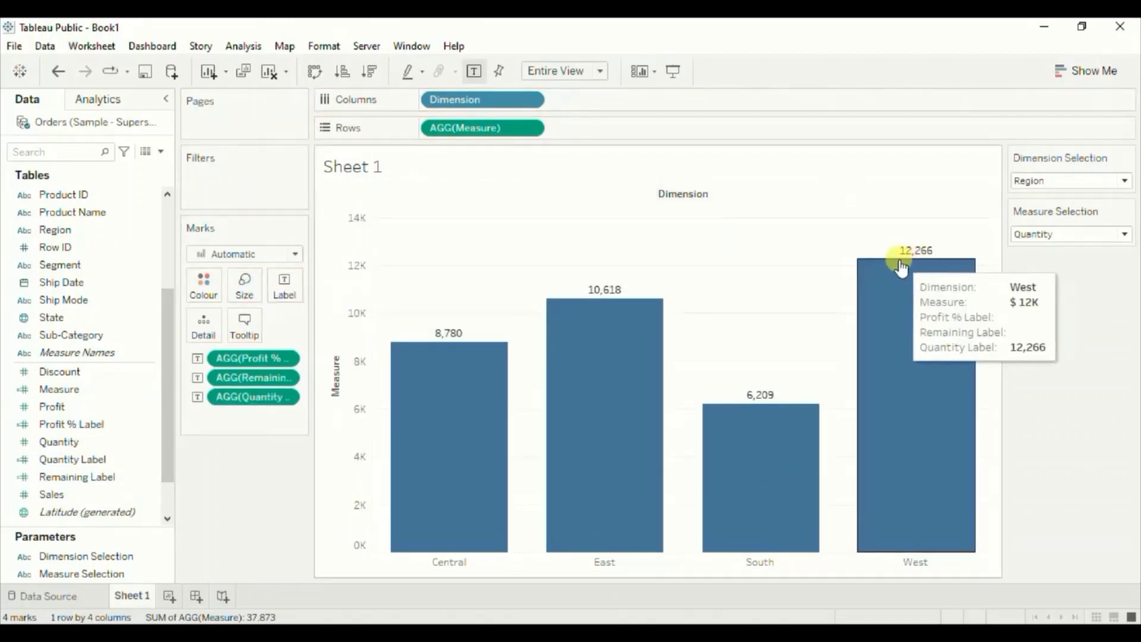
mouse_move(615, 303)
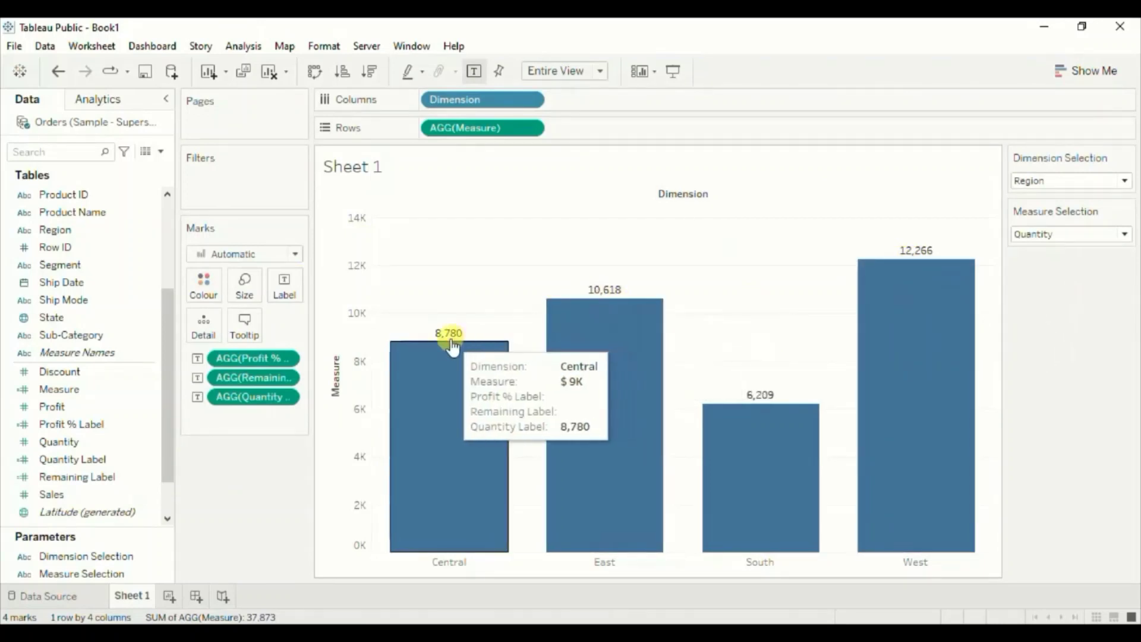
mouse_move(947, 252)
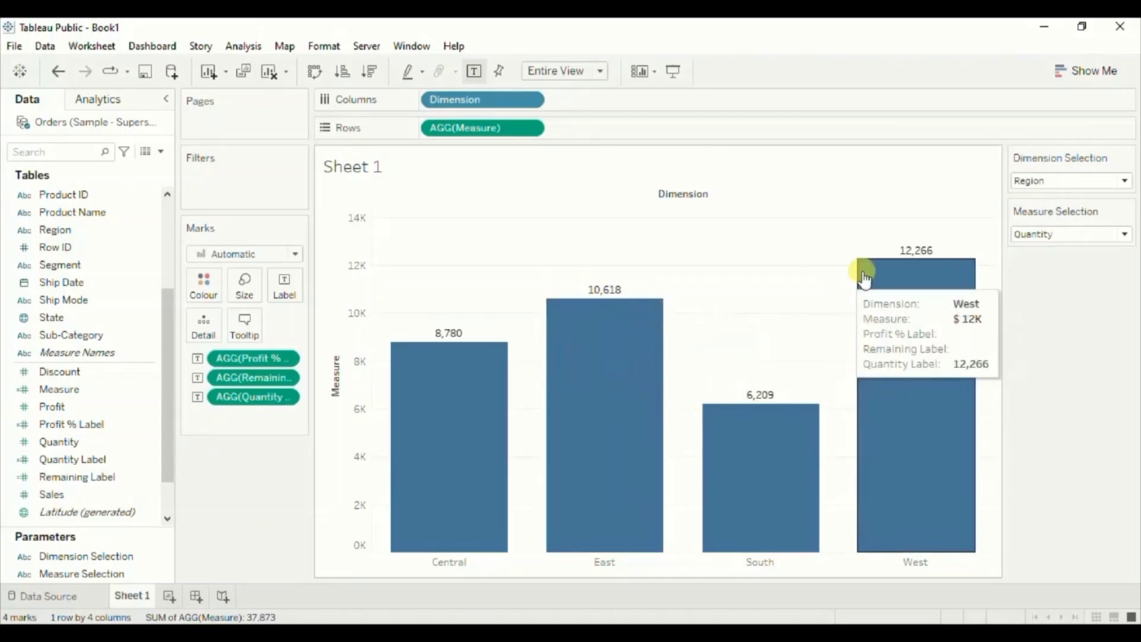
mouse_move(851, 288)
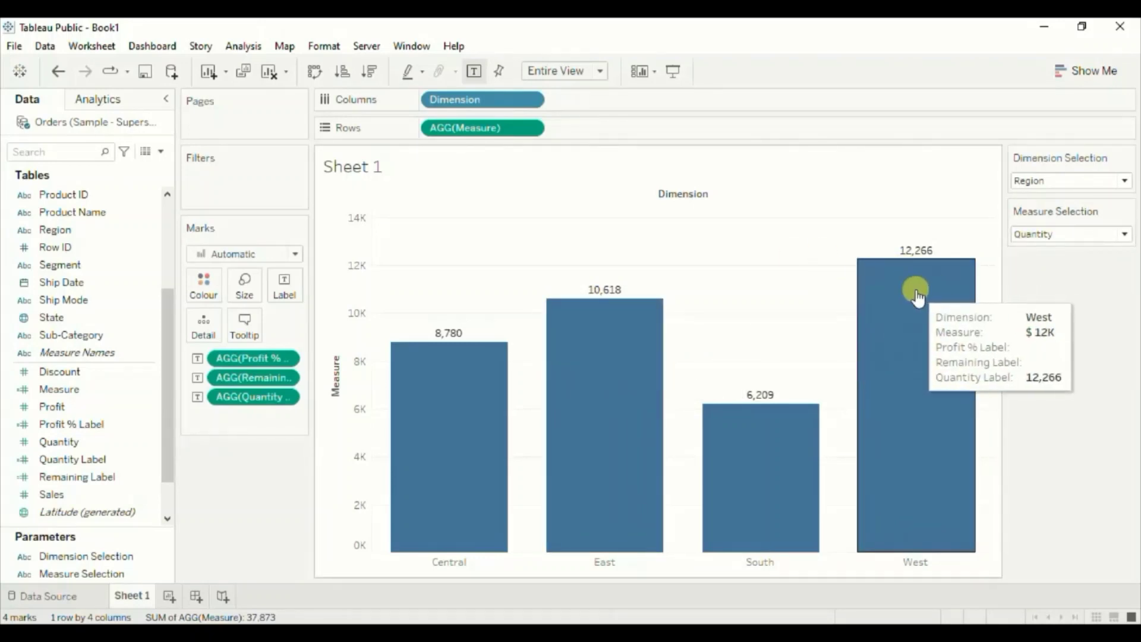
mouse_move(696, 410)
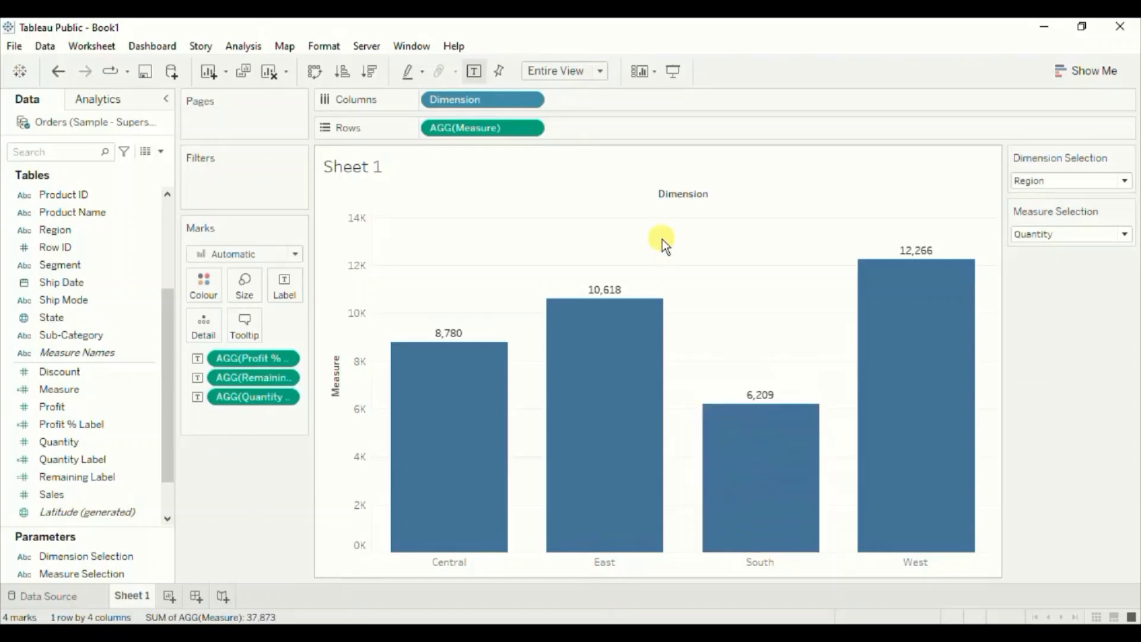
right_click(667, 196)
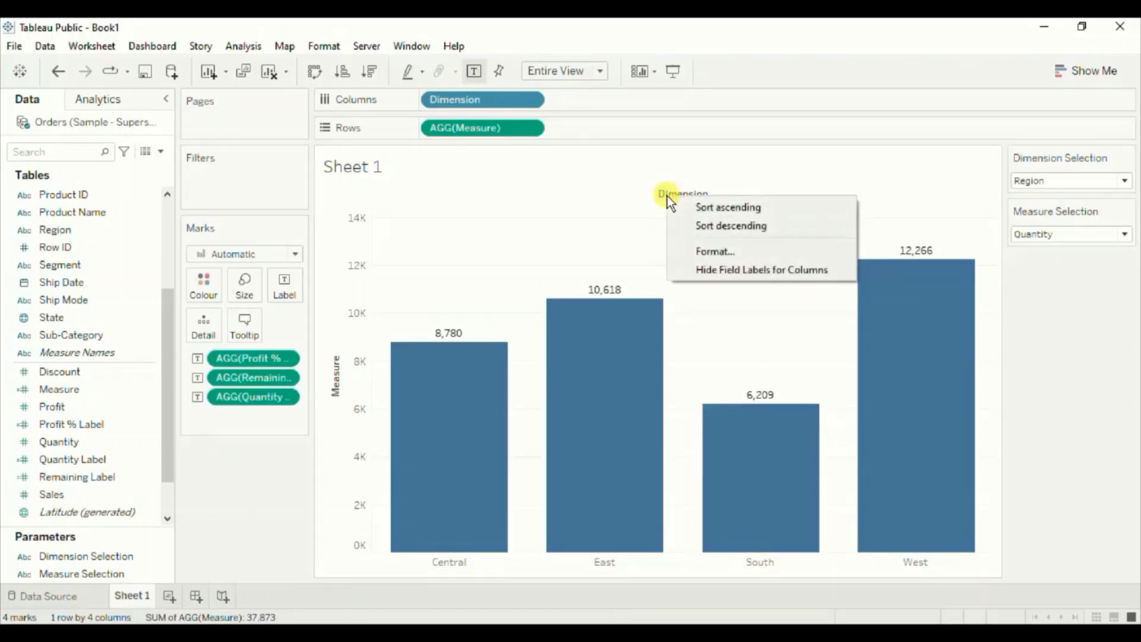
Hide the Dimension column field label and the Measure axis header
click(700, 269)
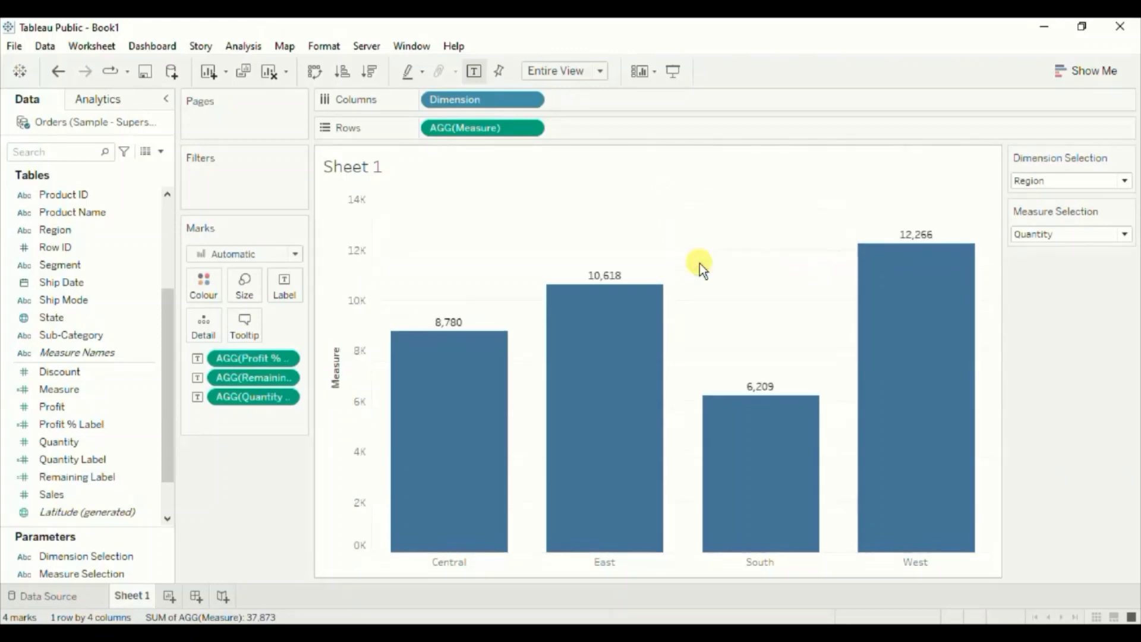
right_click(343, 306)
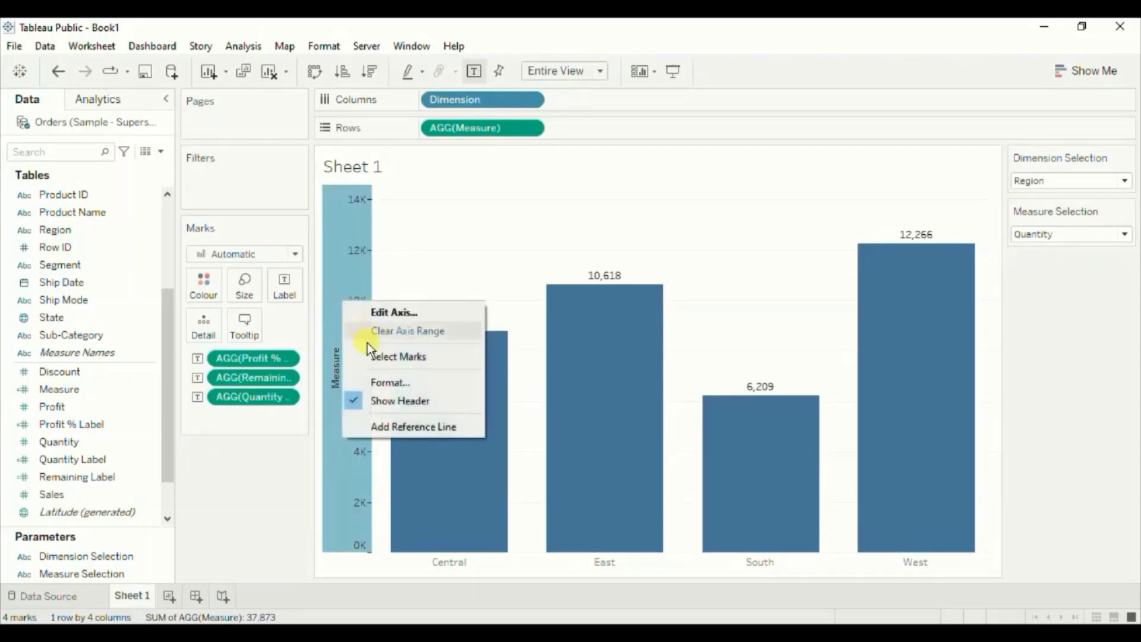
click(380, 401)
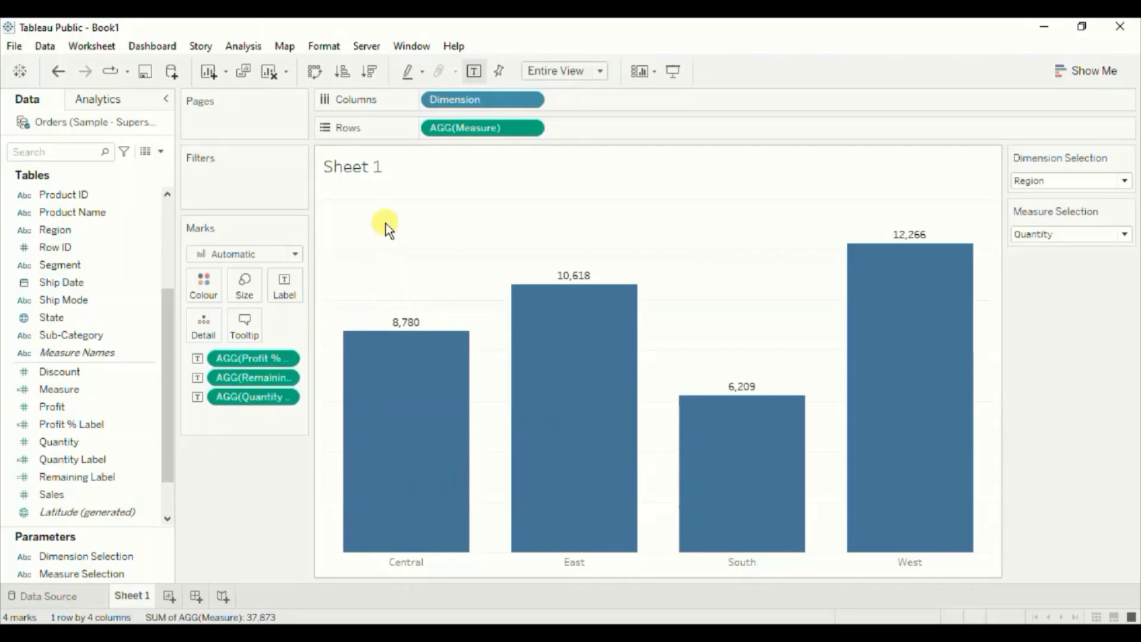
Replace <Sheet Name> with the Dimension Selection and Measure Selection parameters joined by 'wise'
double_click(368, 168)
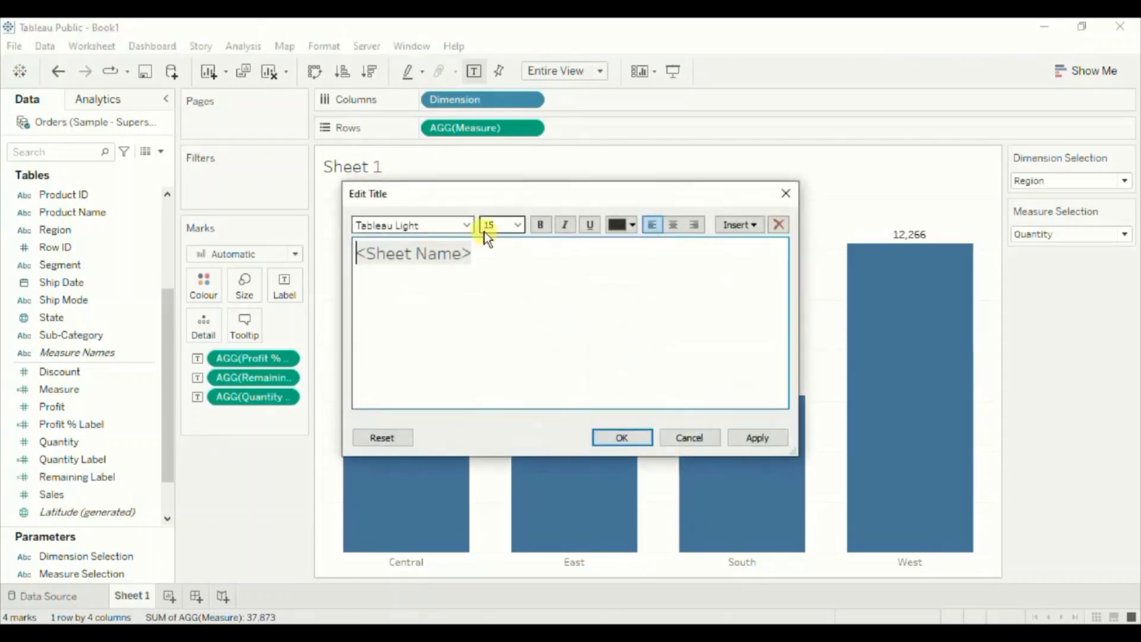
double_click(485, 250)
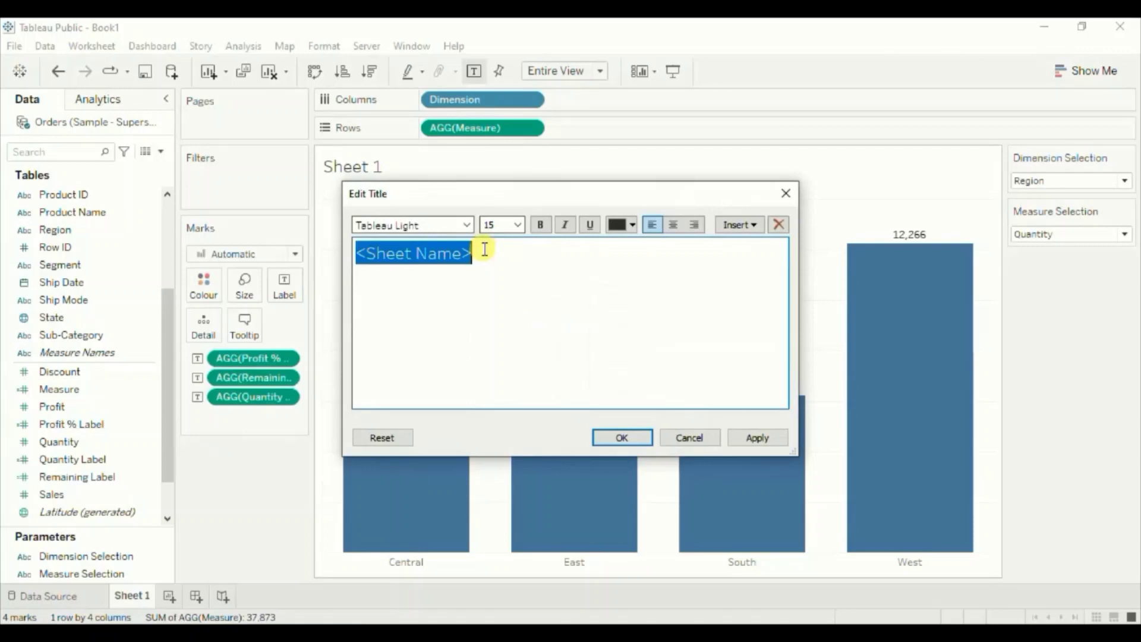
click(737, 229)
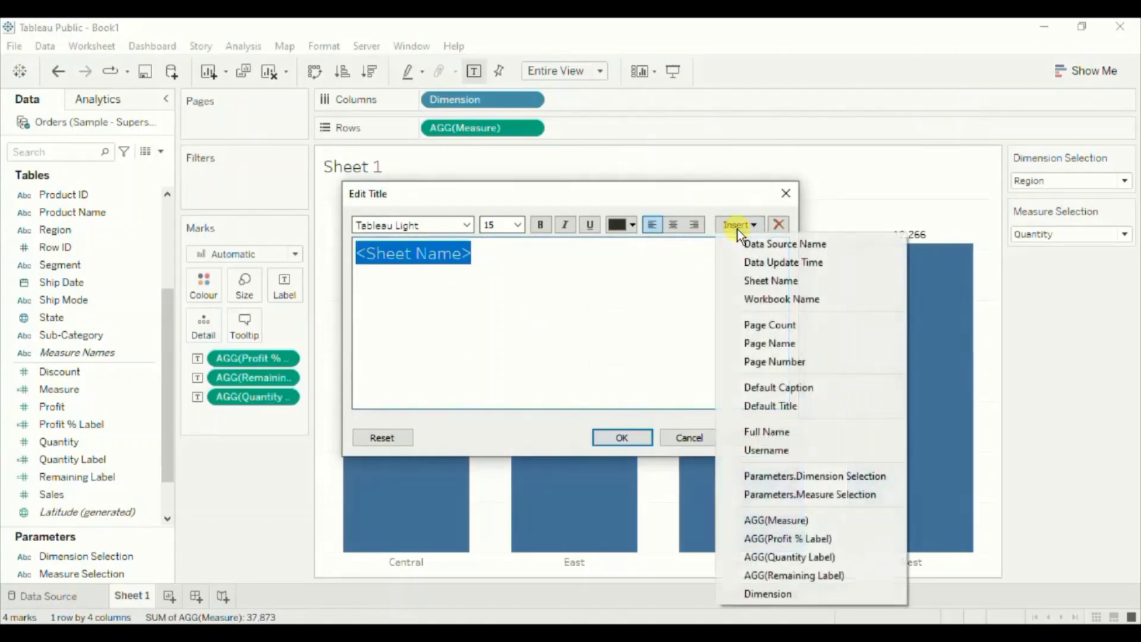
click(773, 476)
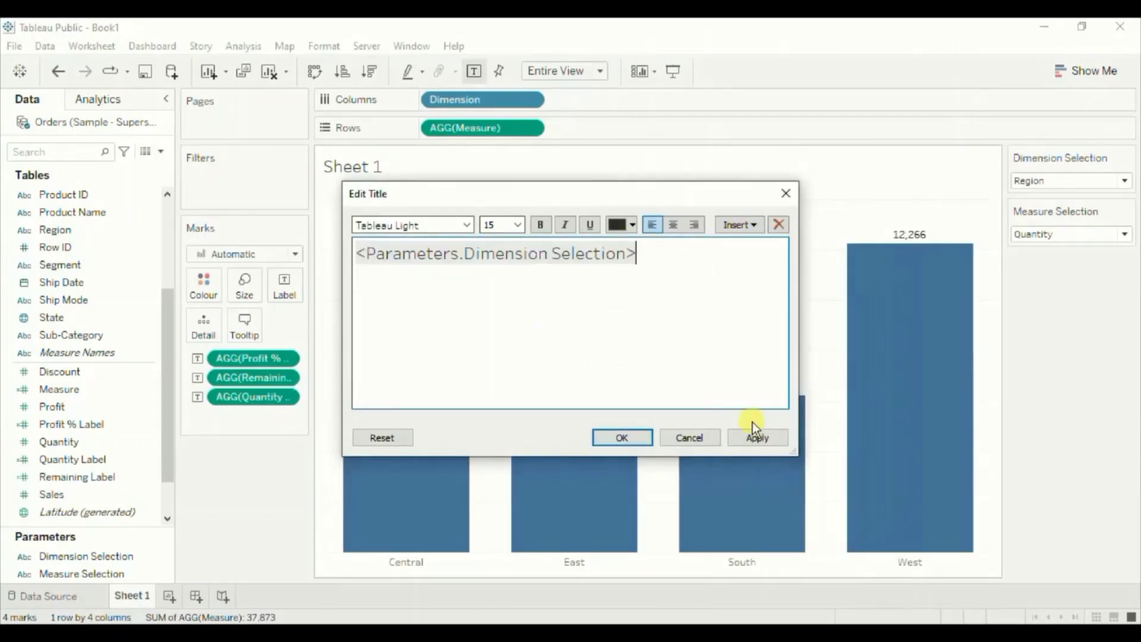
click(737, 221)
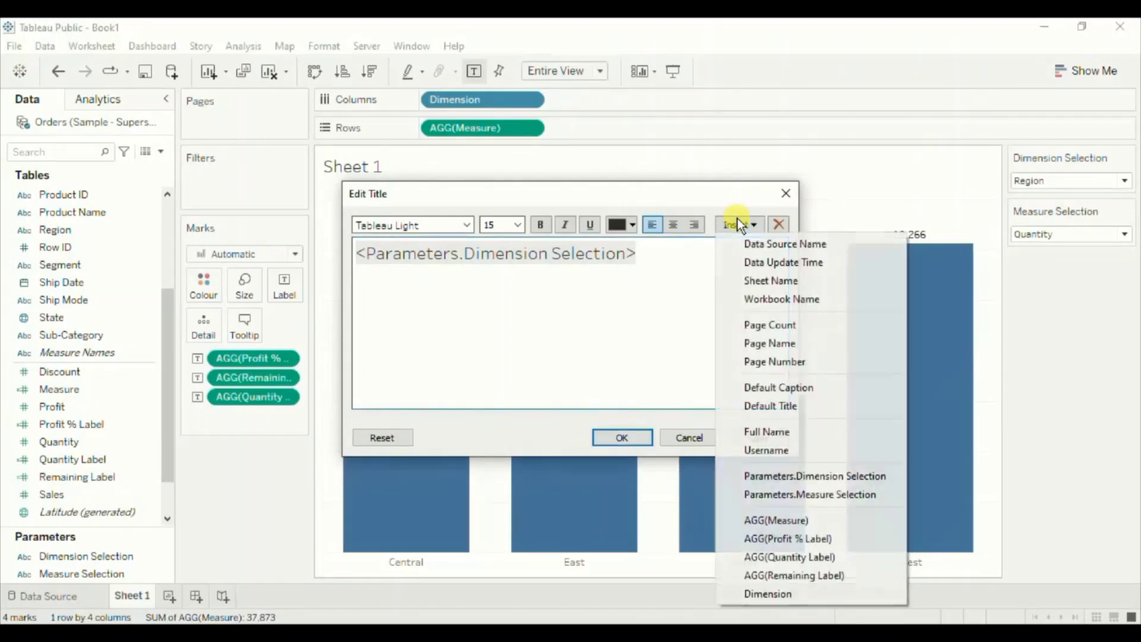
click(774, 493)
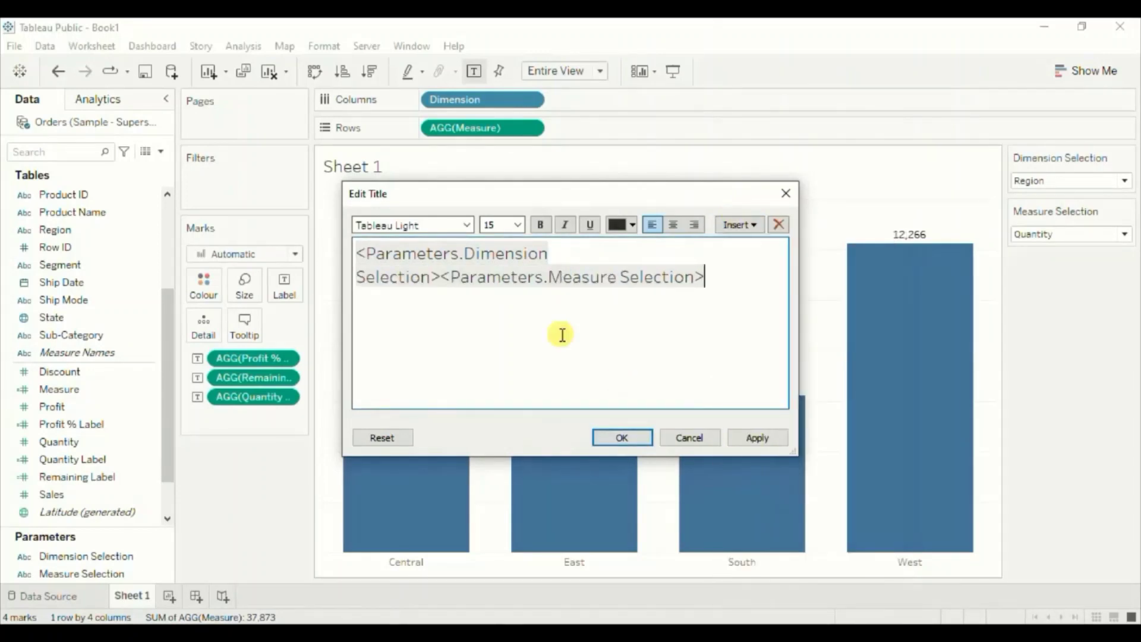
click(440, 276)
key(Return)
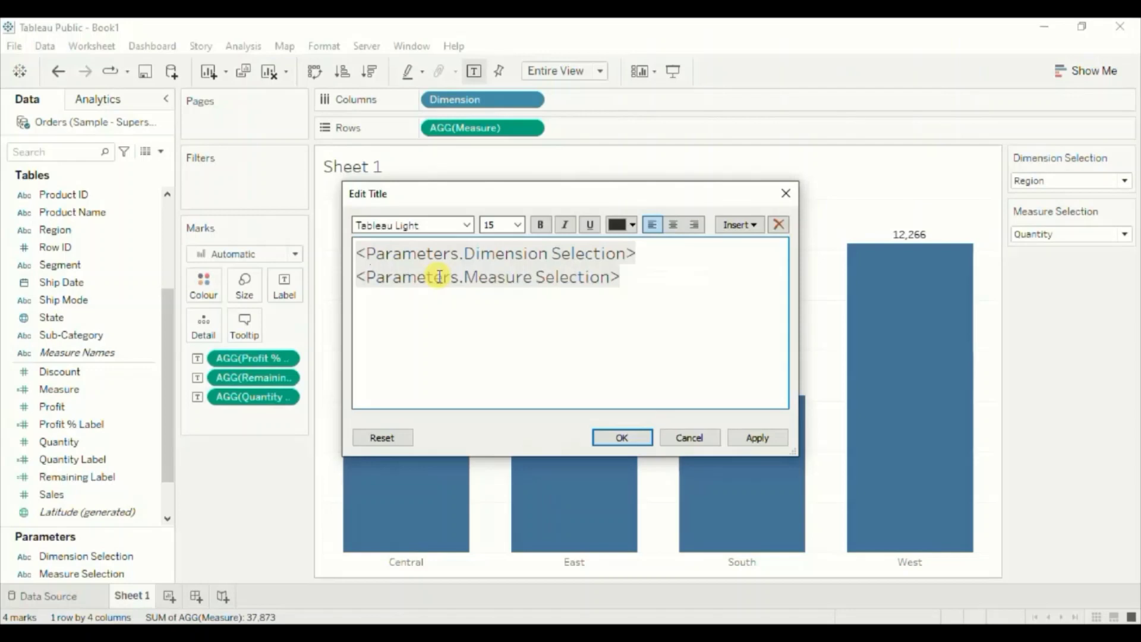
key(BackSpace)
text(wise)
key(Return)
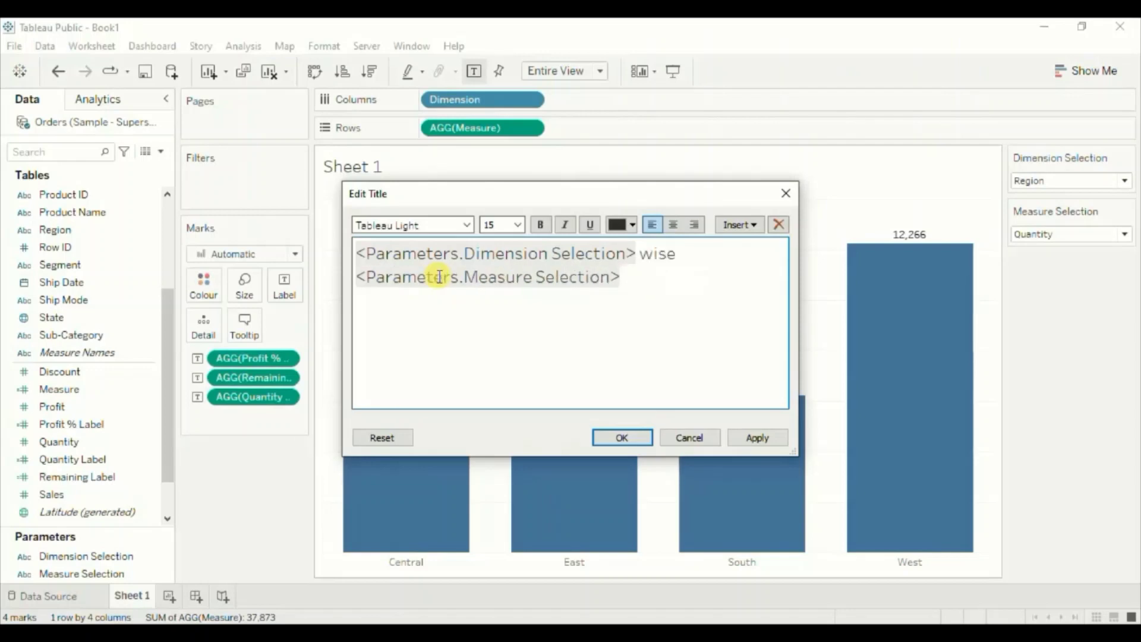
click(631, 433)
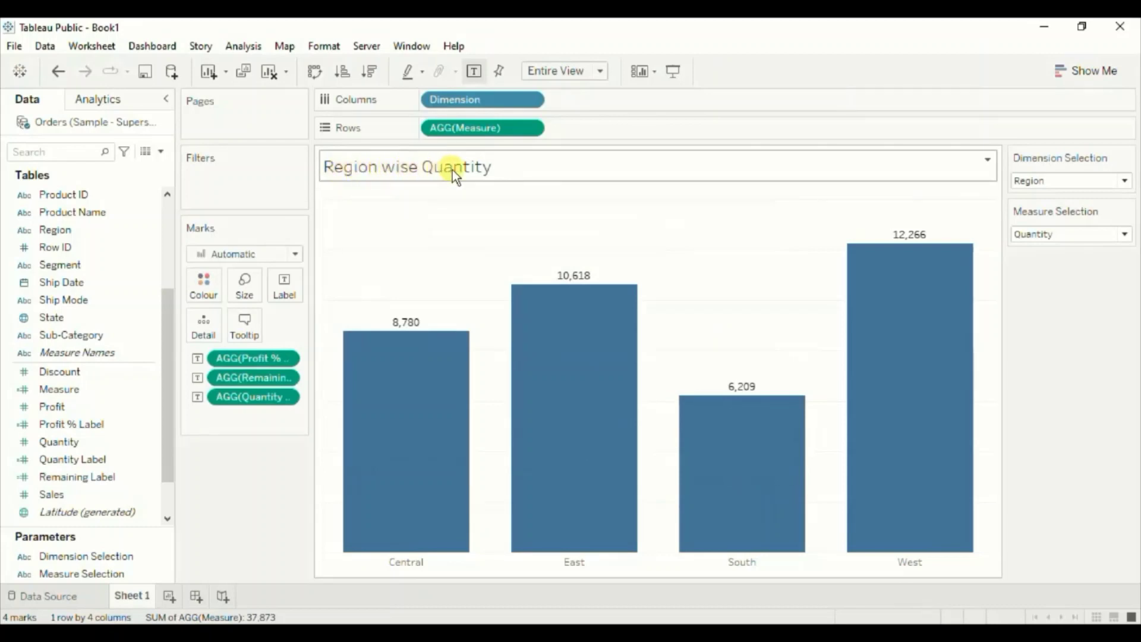
Set Measure Selection to Sales and Dimension Selection to Category, then check the bar tooltips
click(1040, 236)
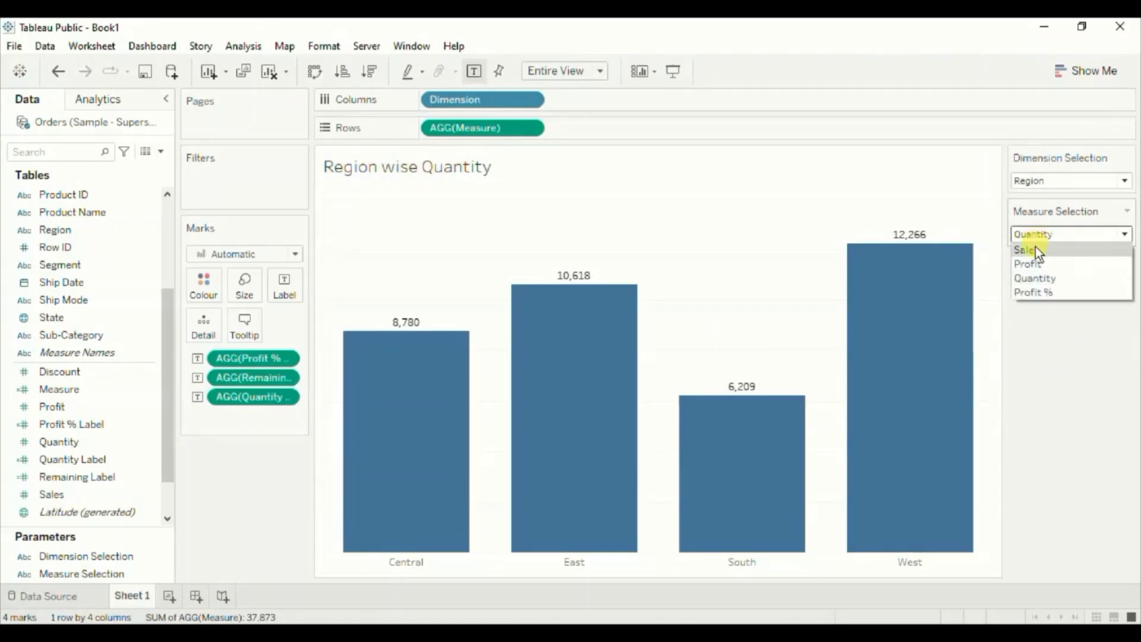
click(1035, 246)
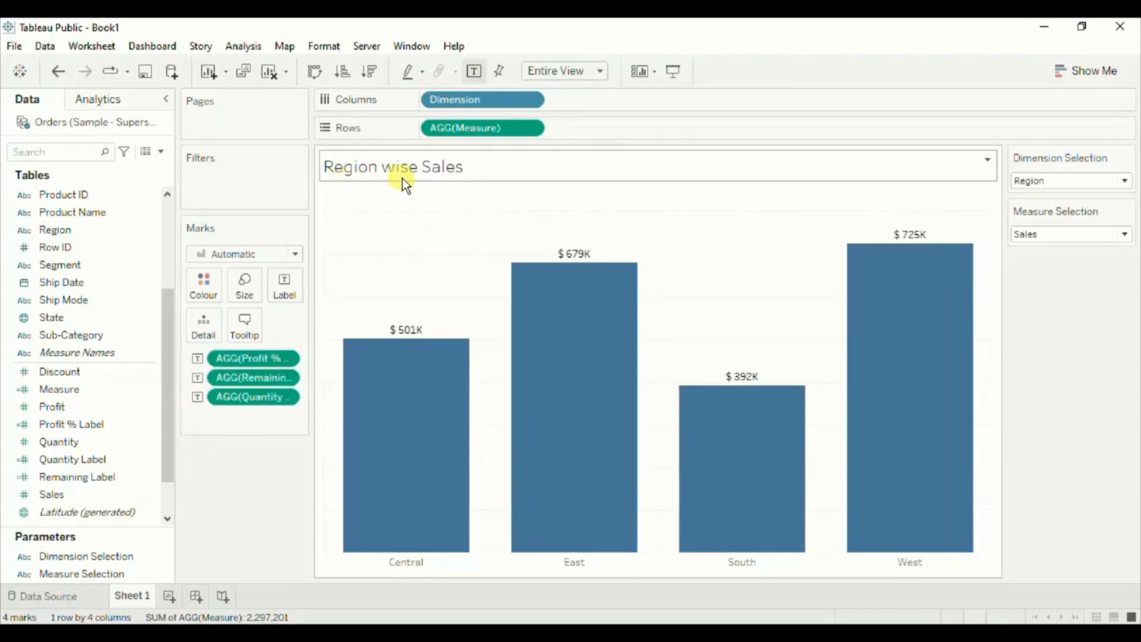
click(1035, 186)
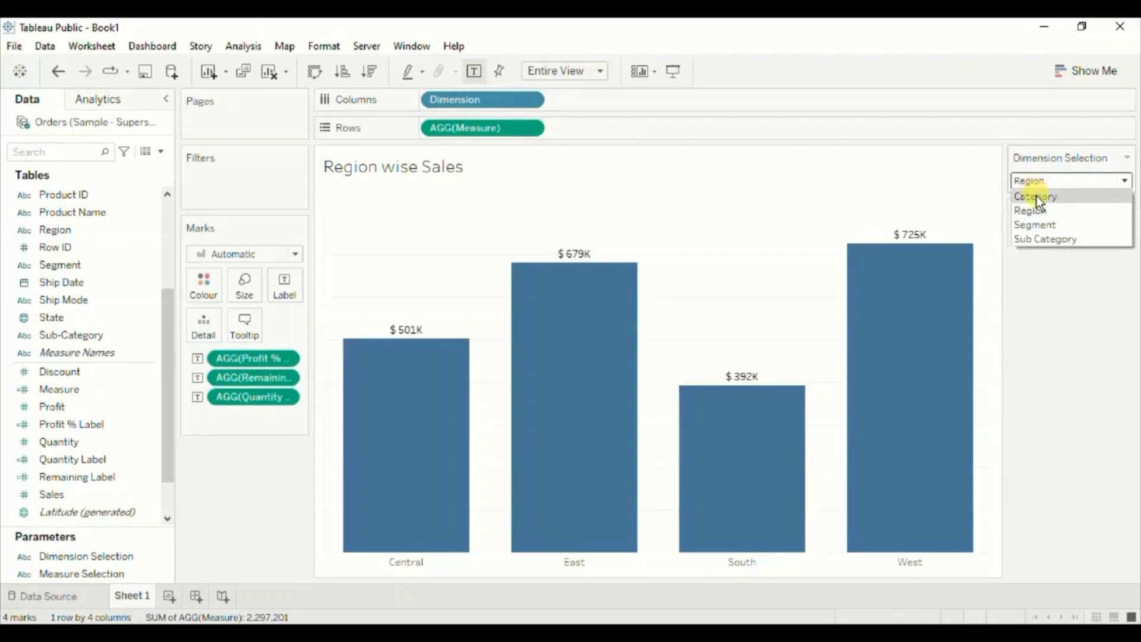
click(1036, 195)
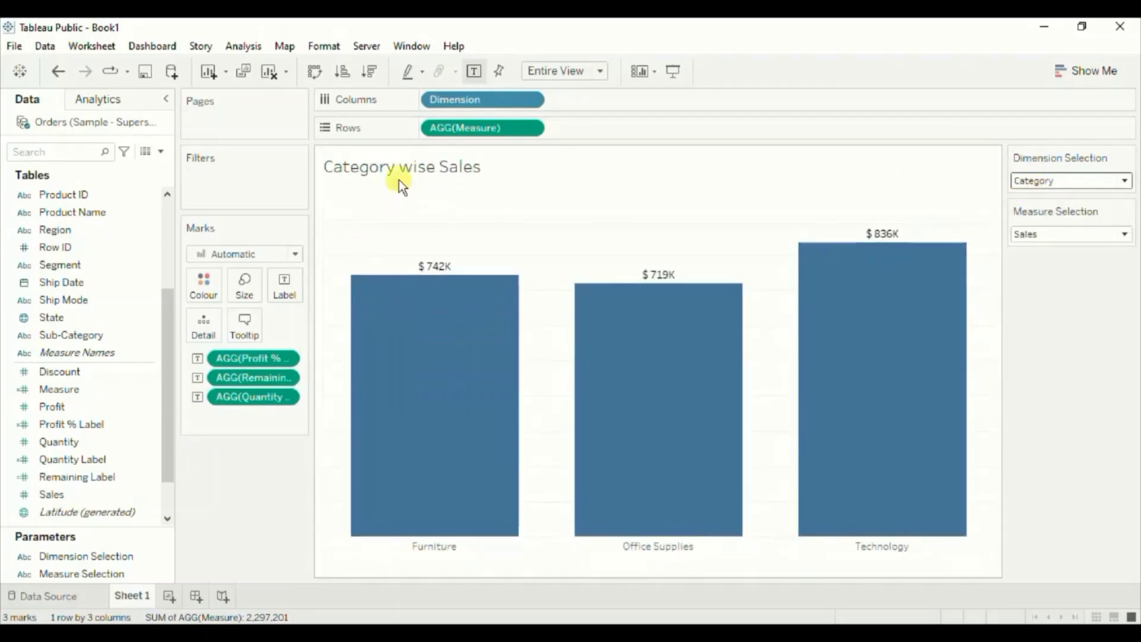
mouse_move(438, 459)
mouse_move(782, 453)
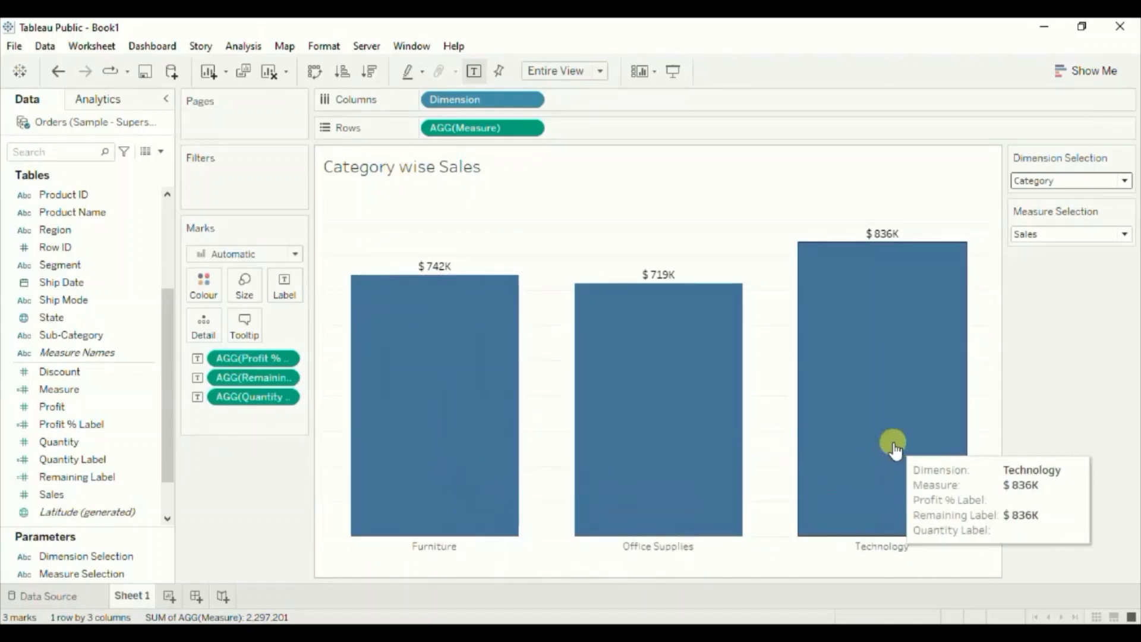
mouse_move(382, 389)
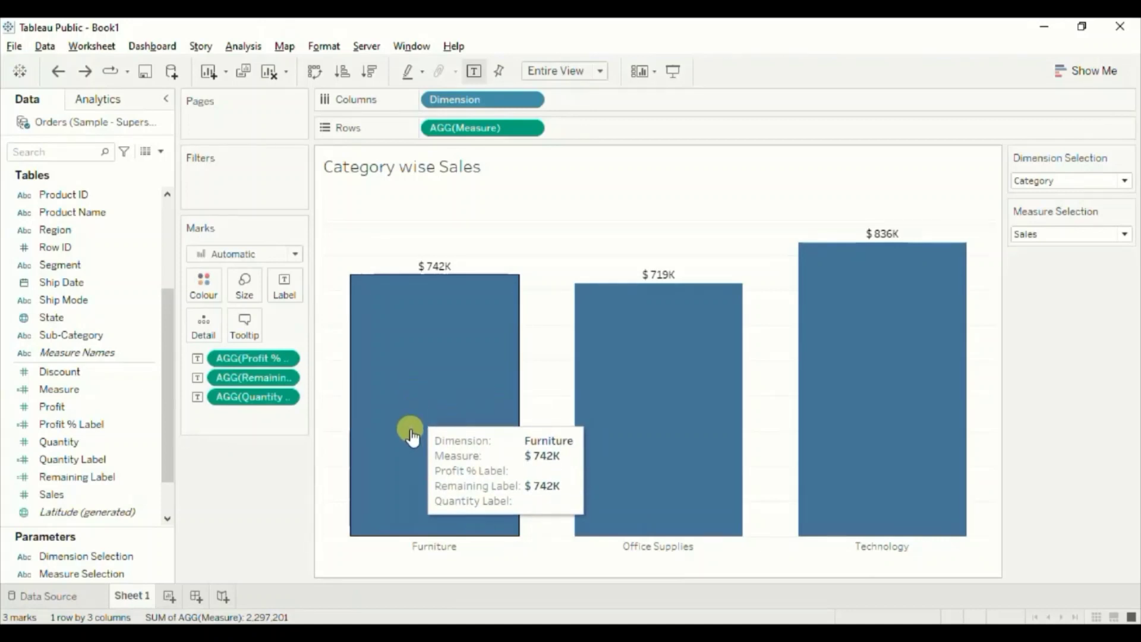
In the tooltip, put the Dimension Selection and Measure Selection parameters before their values
click(240, 318)
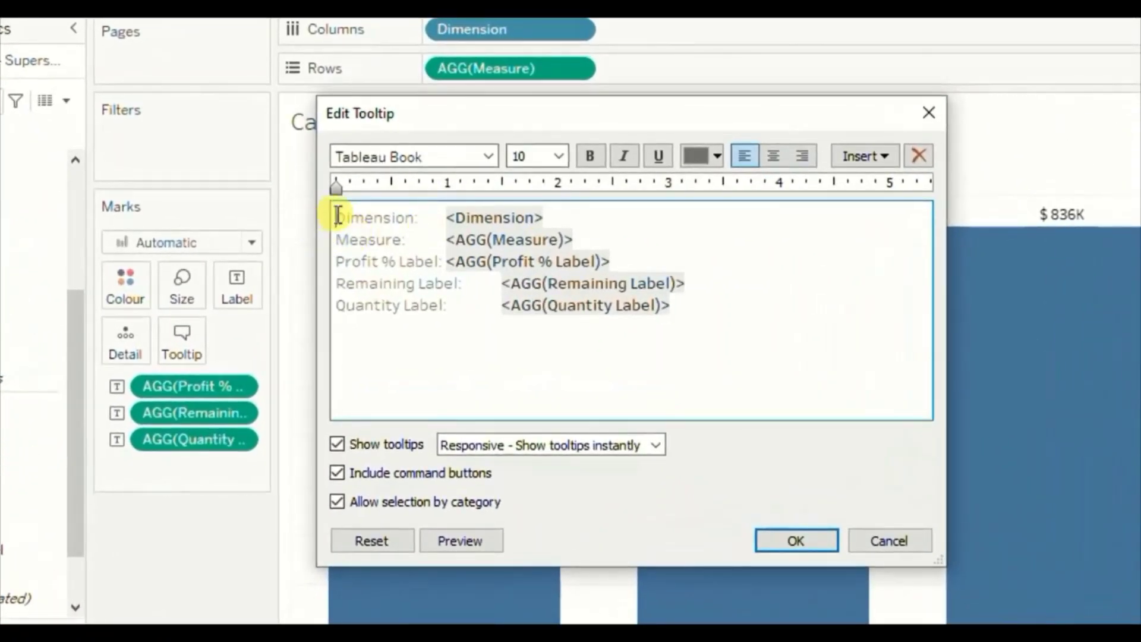
drag(337, 217, 441, 215)
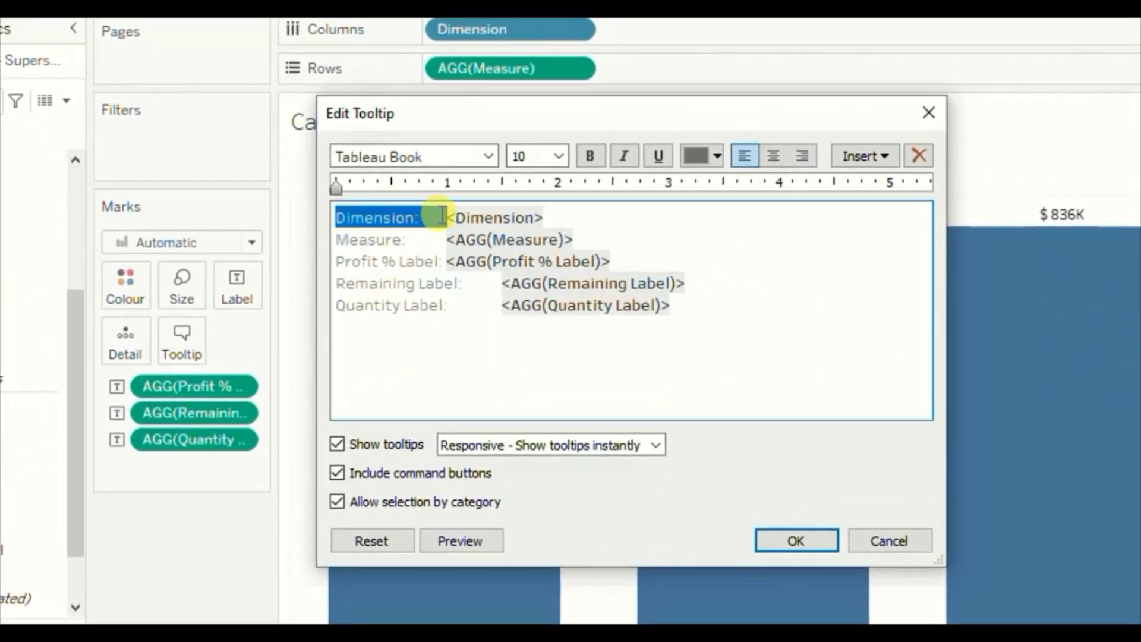
key(BackSpace)
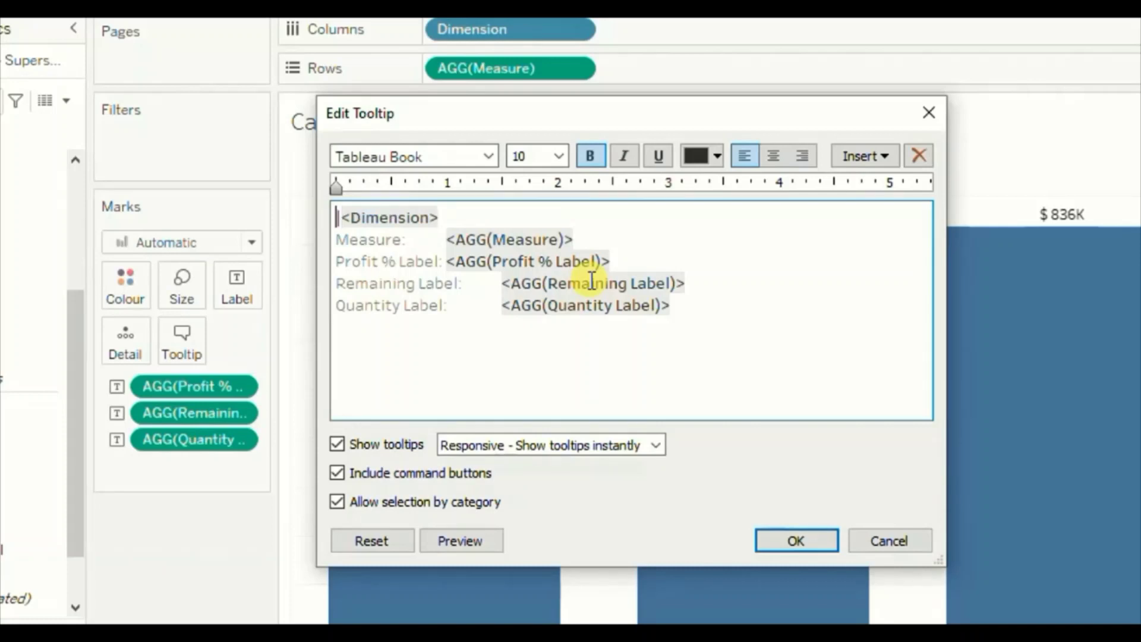
click(861, 153)
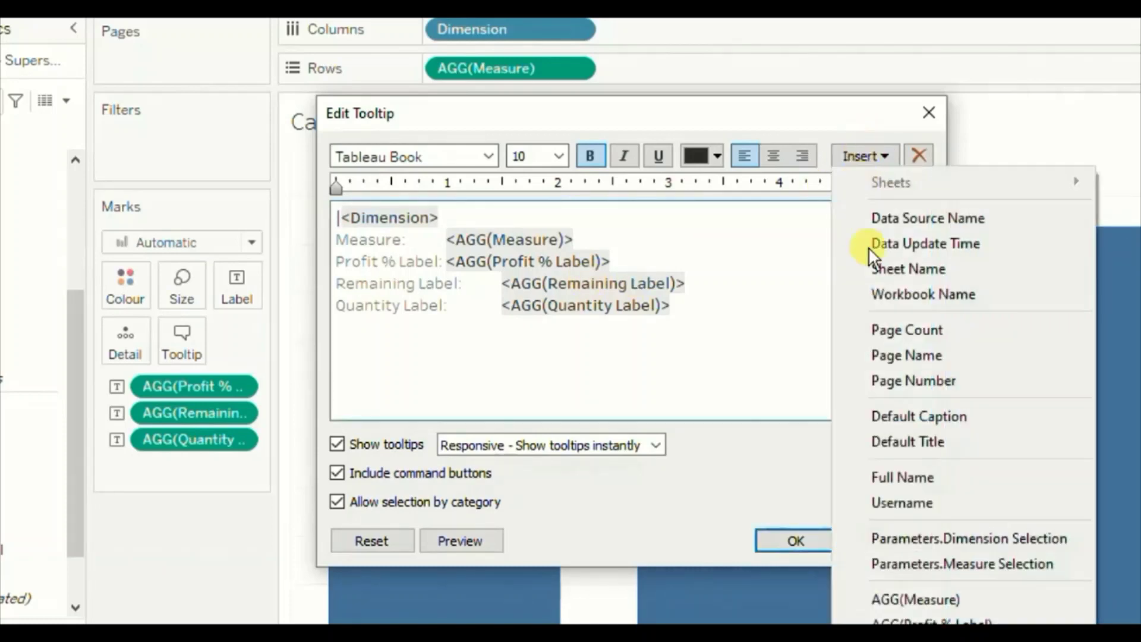
click(925, 537)
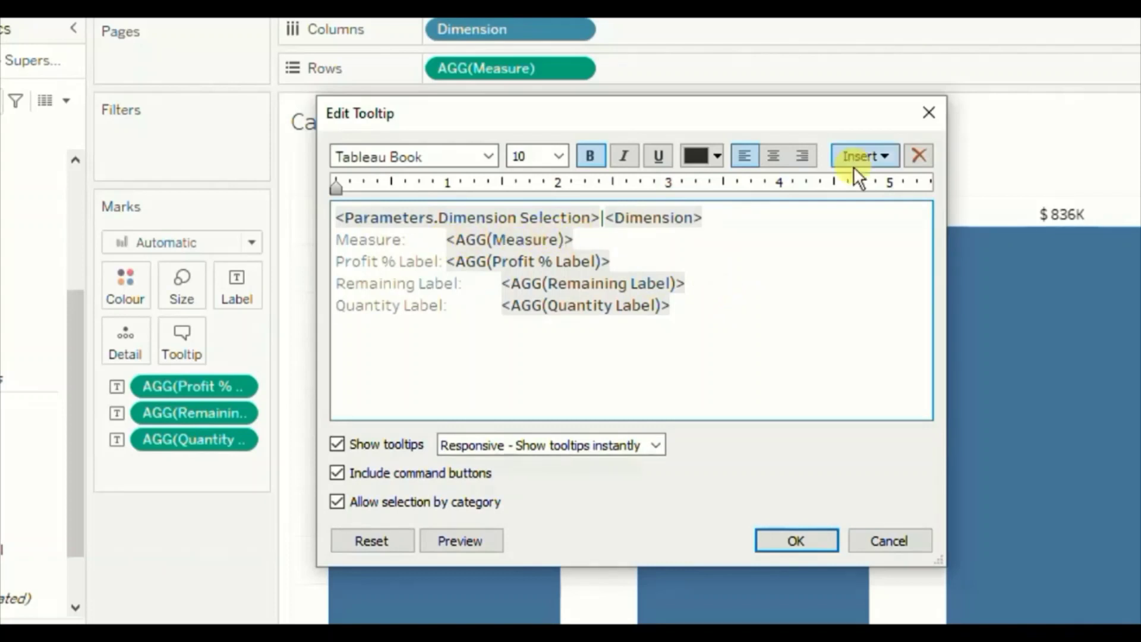
click(888, 153)
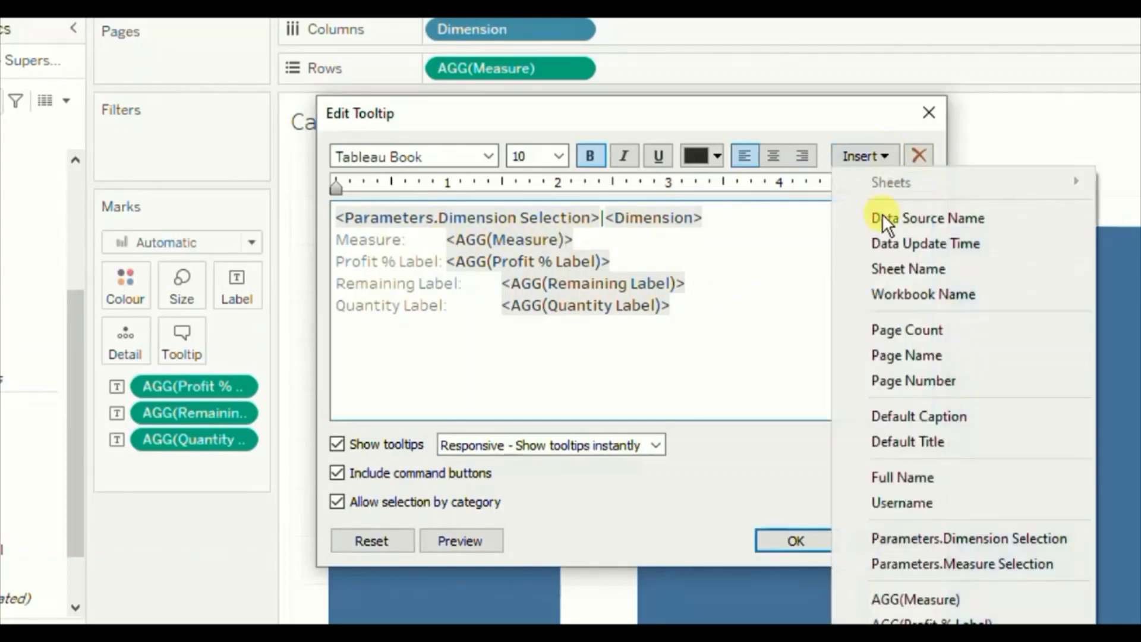
click(914, 564)
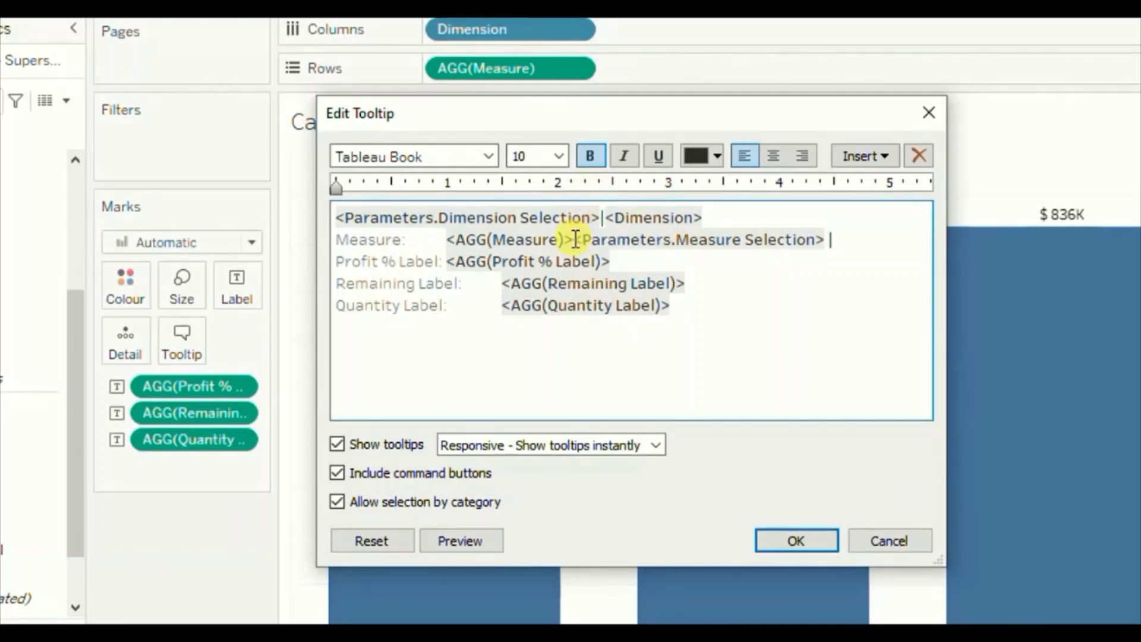
drag(448, 240, 574, 241)
key(ctrl+c)
key(Delete)
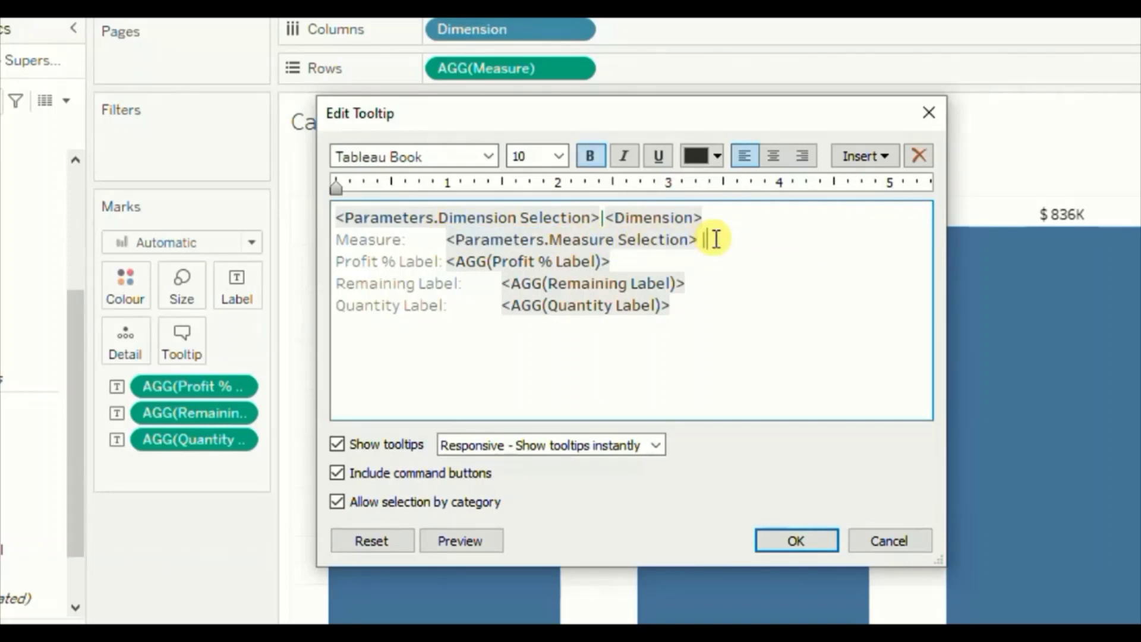
key(ctrl+v)
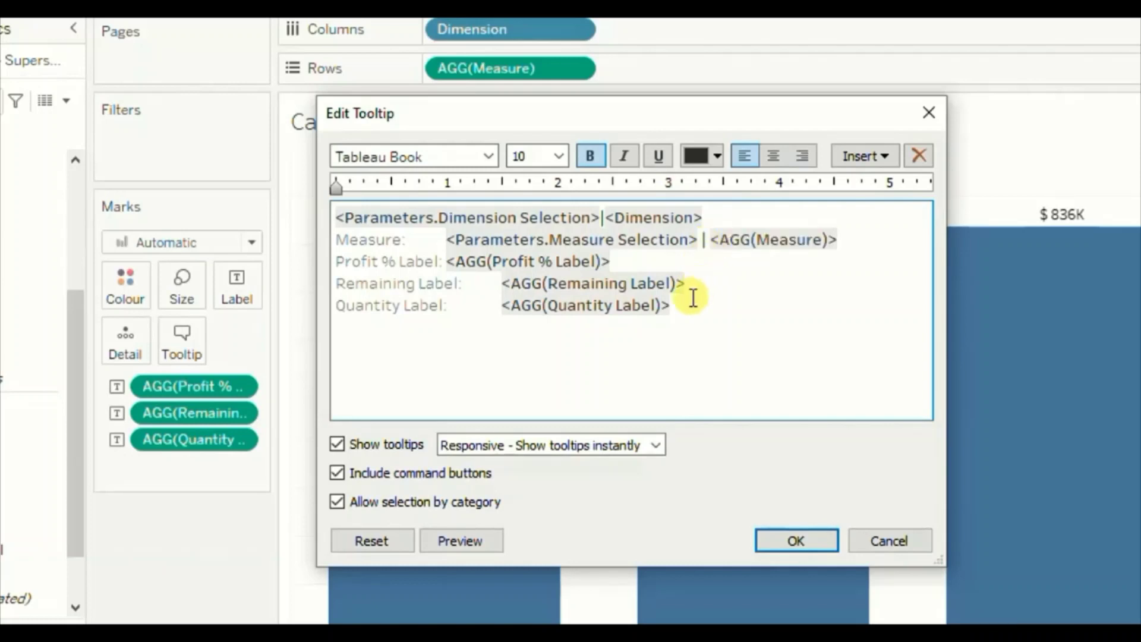
Delete the three label lines, relabel the two lines 'Dimension:' and 'Measure:', and apply
drag(671, 306, 338, 248)
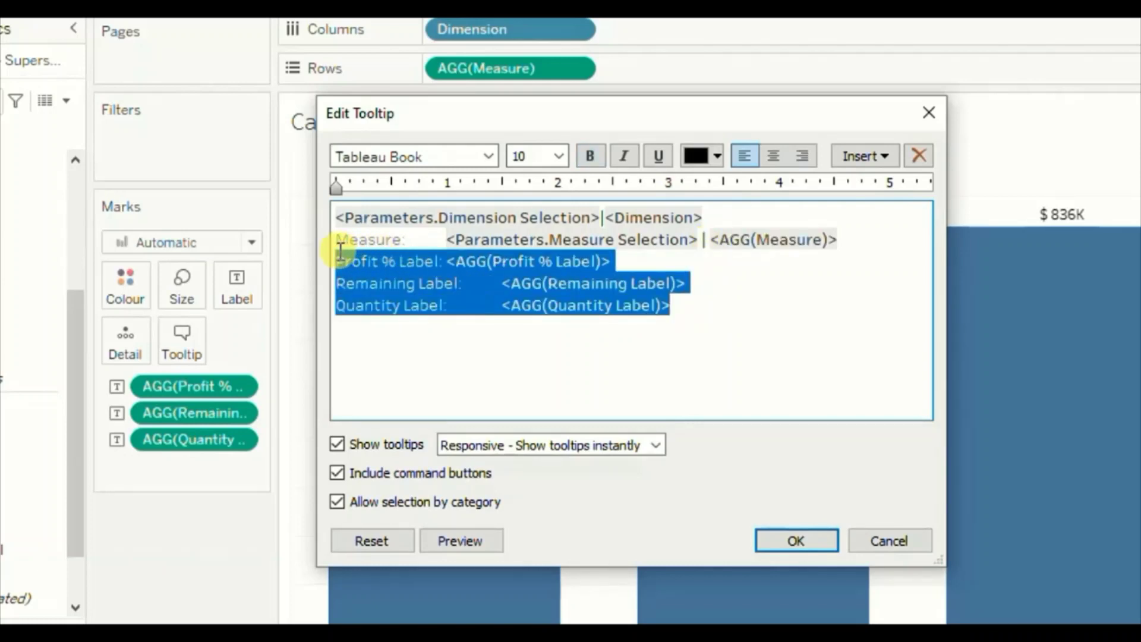
key(BackSpace)
key(BackSpace)
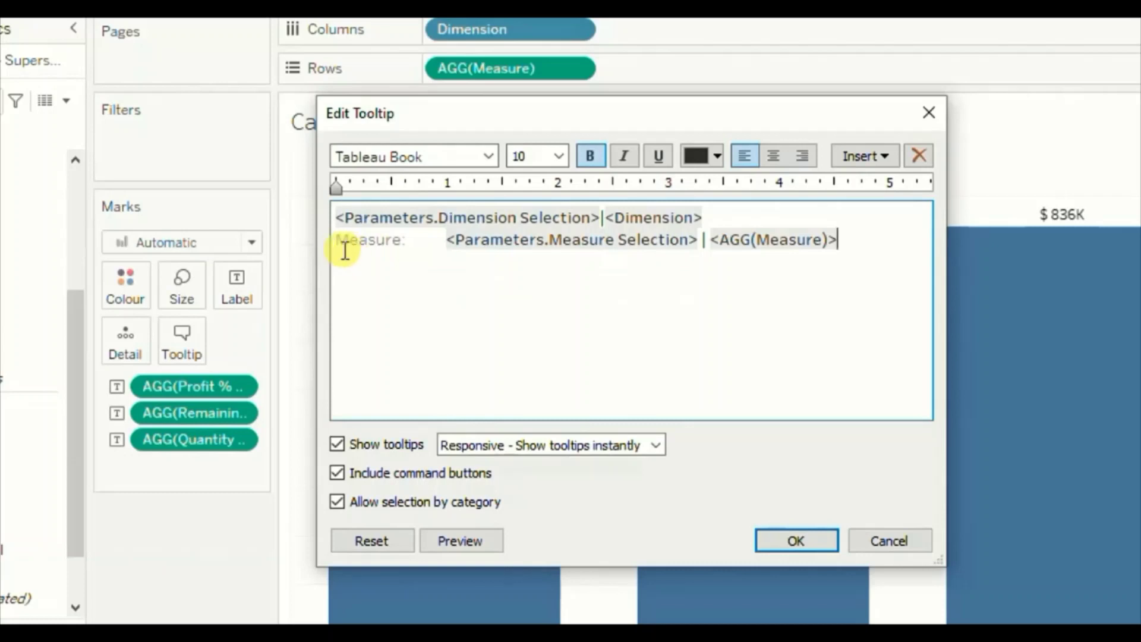
drag(332, 241, 440, 241)
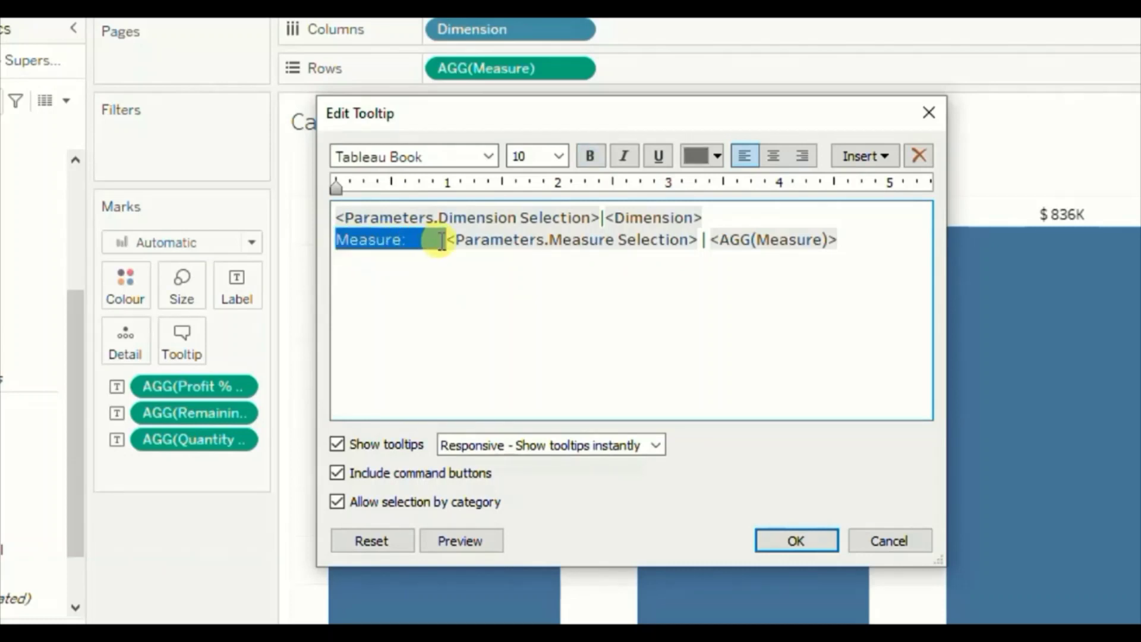
key(BackSpace)
click(338, 217)
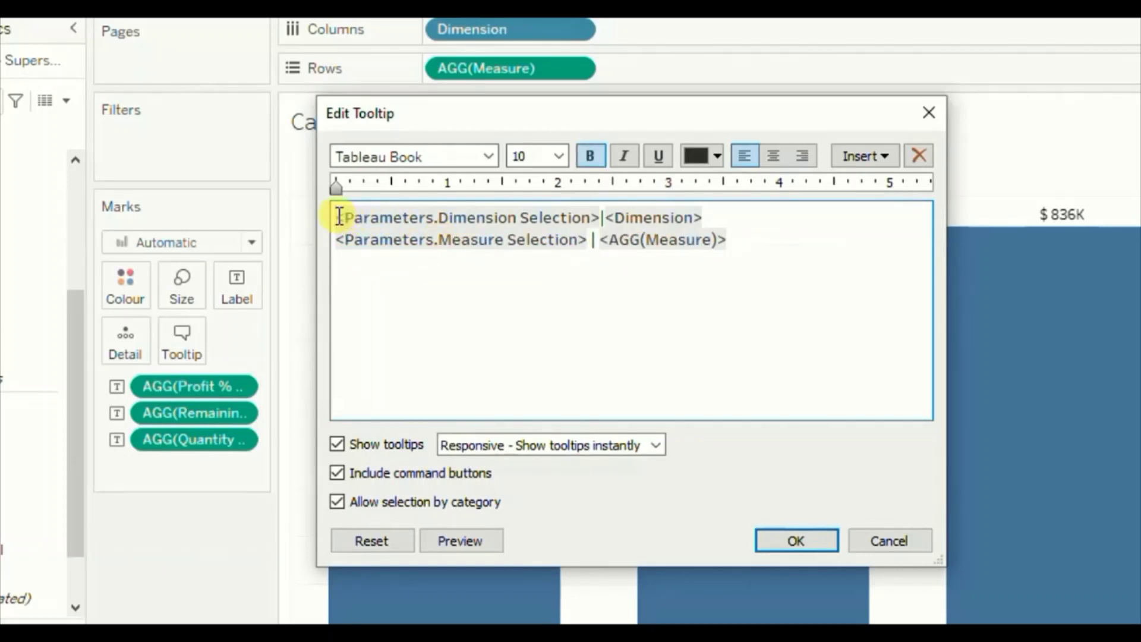
text(Dimension:)
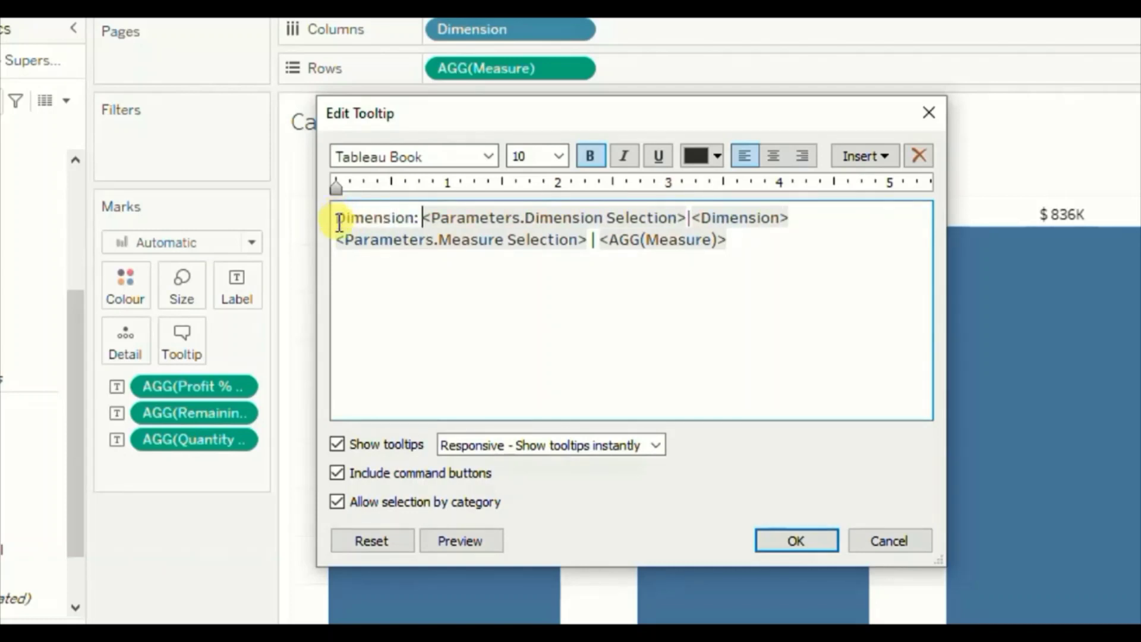
click(338, 237)
text(Measure:)
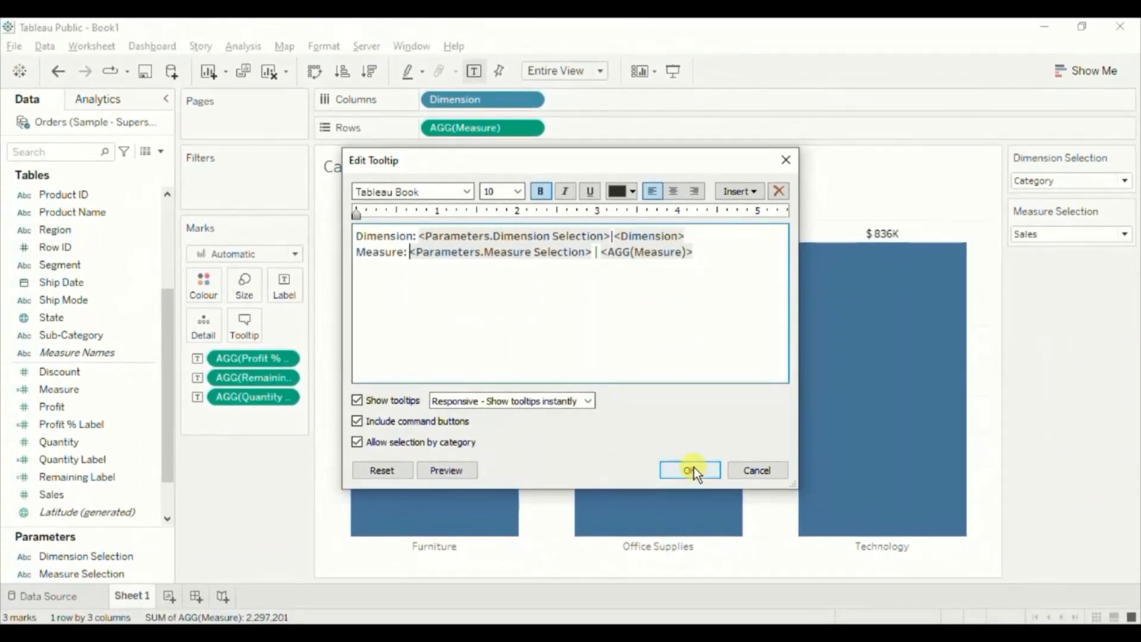
click(690, 470)
mouse_move(517, 433)
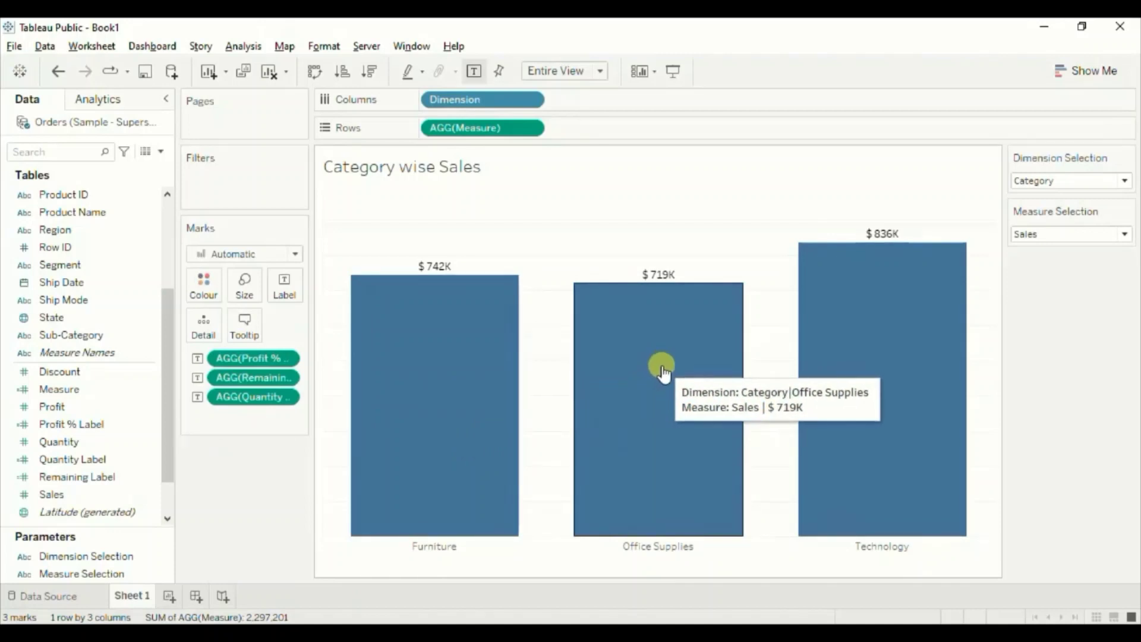
Choose Region for Dimension Selection and keep Sales as the Measure Selection
click(1056, 180)
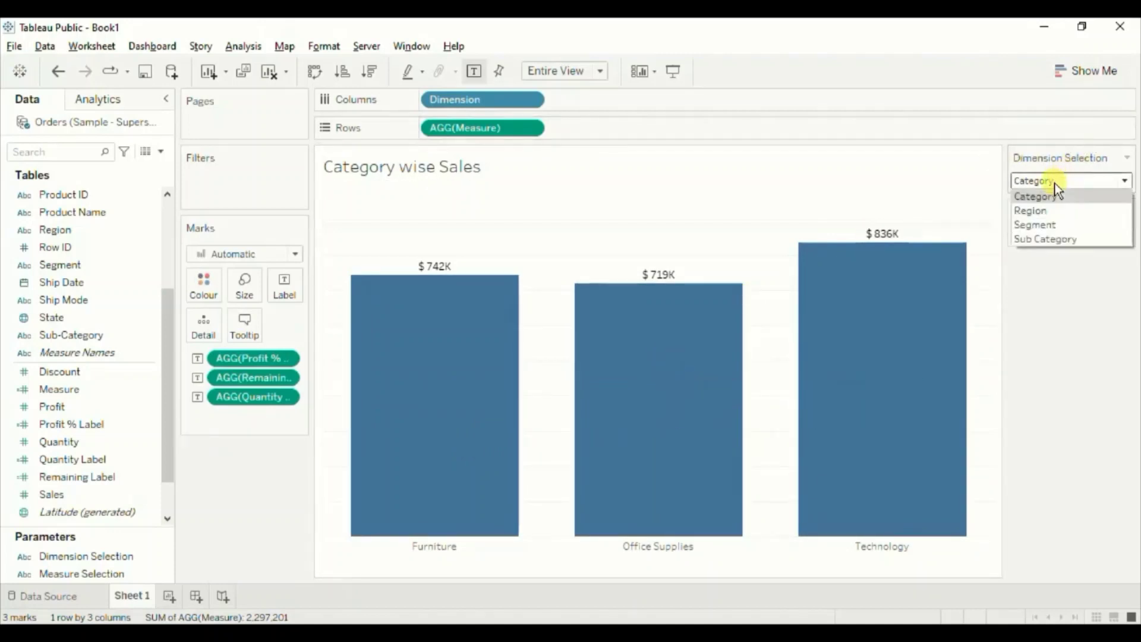
click(1046, 211)
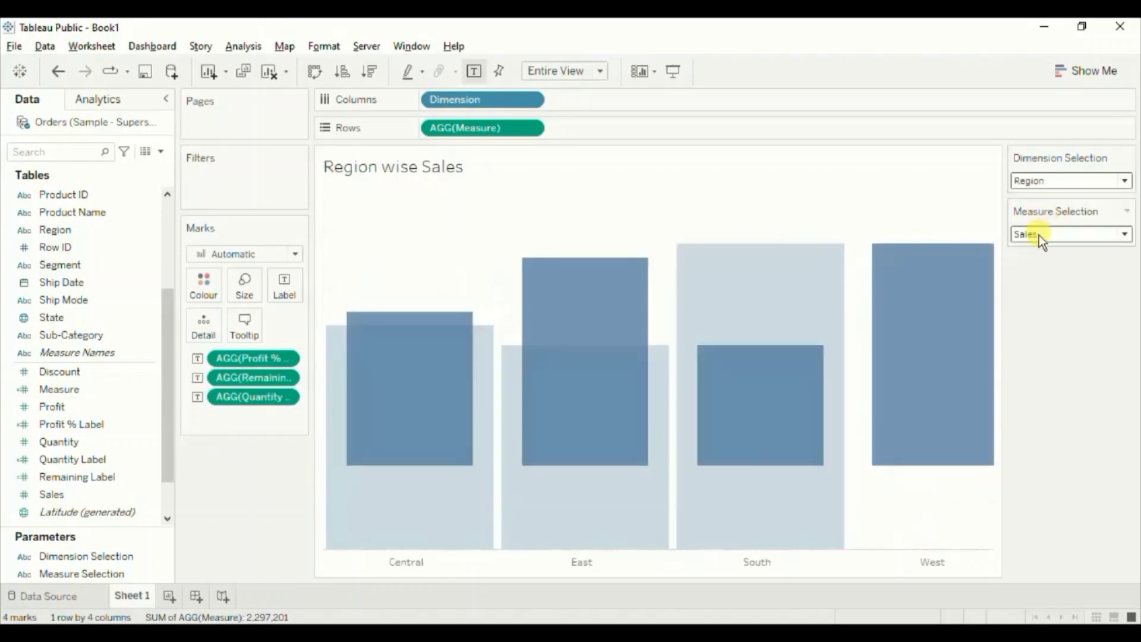
click(1038, 236)
click(1036, 262)
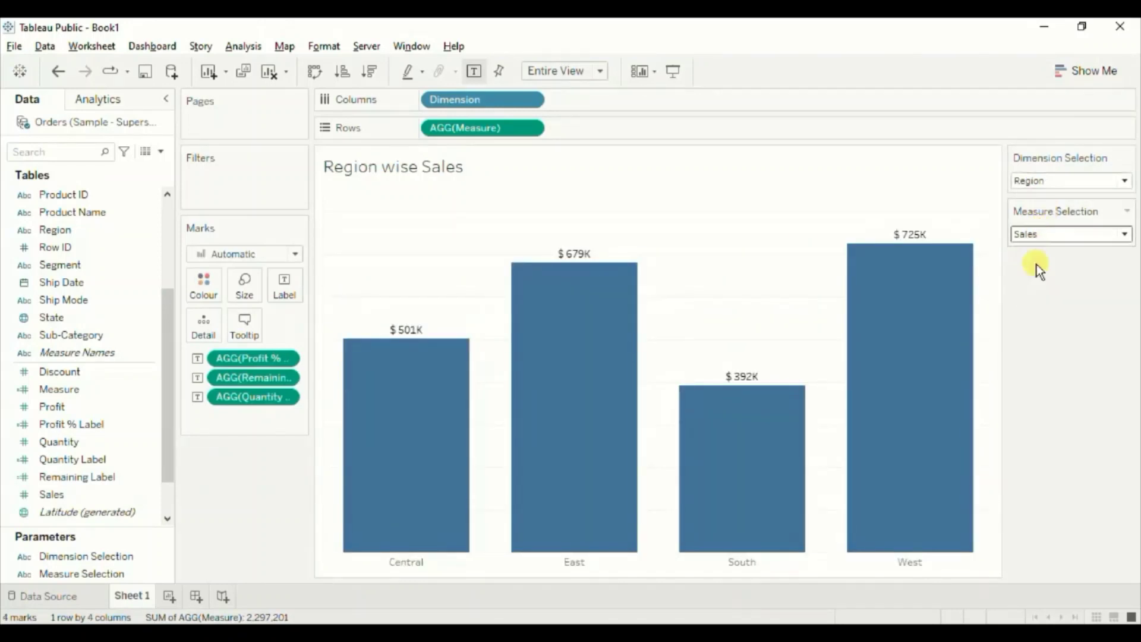